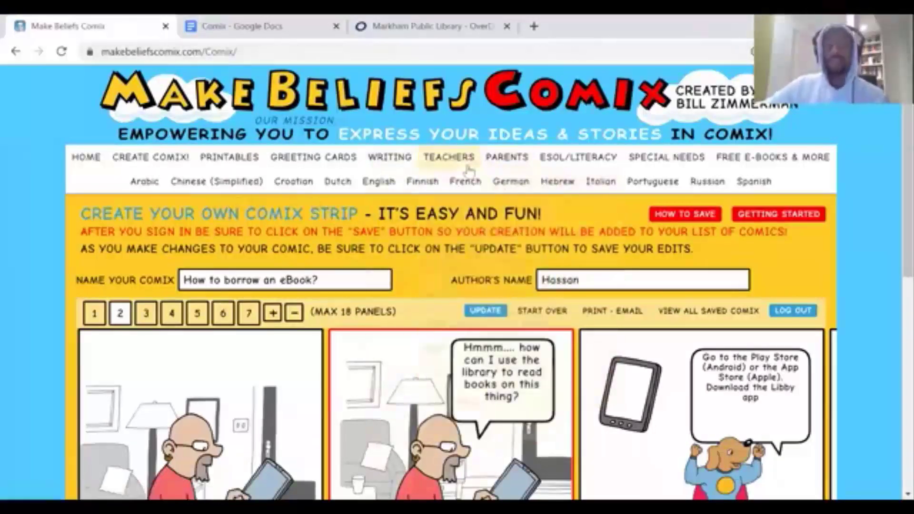
- Look over the Make Beliefs Comix editor page, including its web address, the comic's title and the gallery of comic features
mouse_move(469, 169)
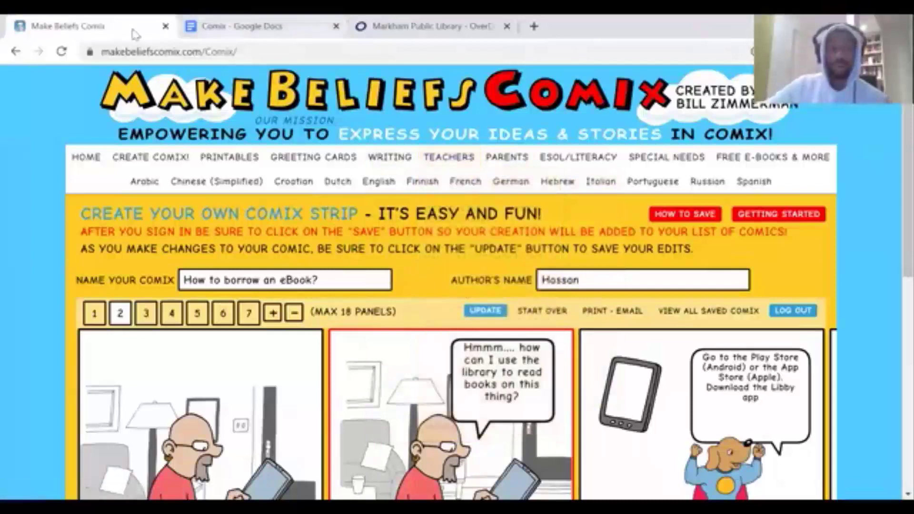
click(102, 47)
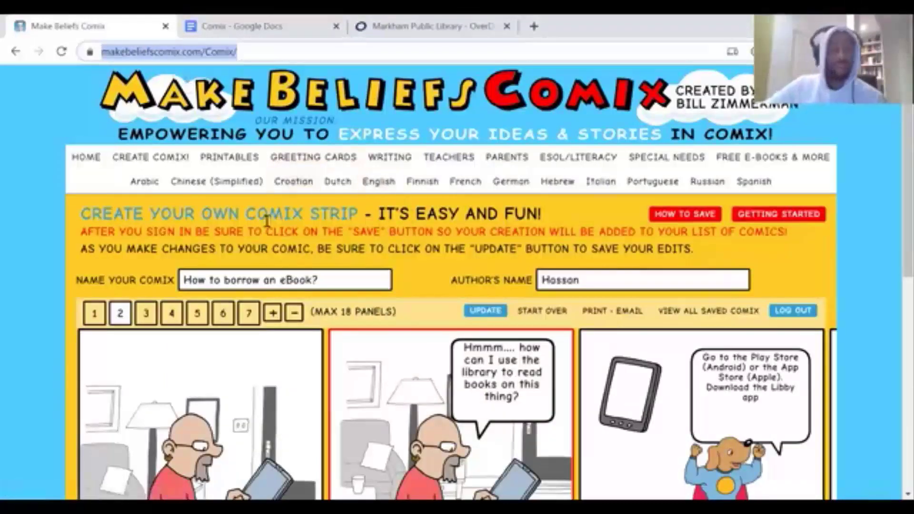
scroll(267, 221, down, 1)
scroll(267, 221, up, 1)
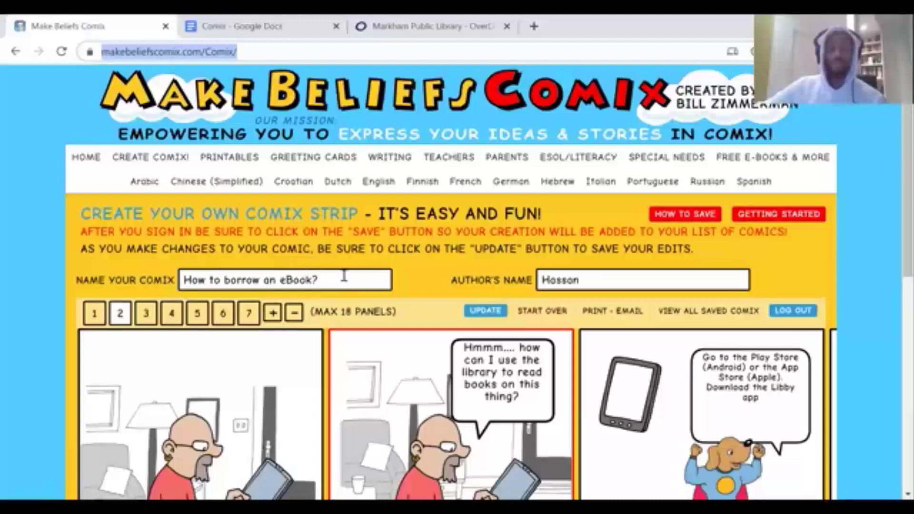
drag(344, 277, 181, 281)
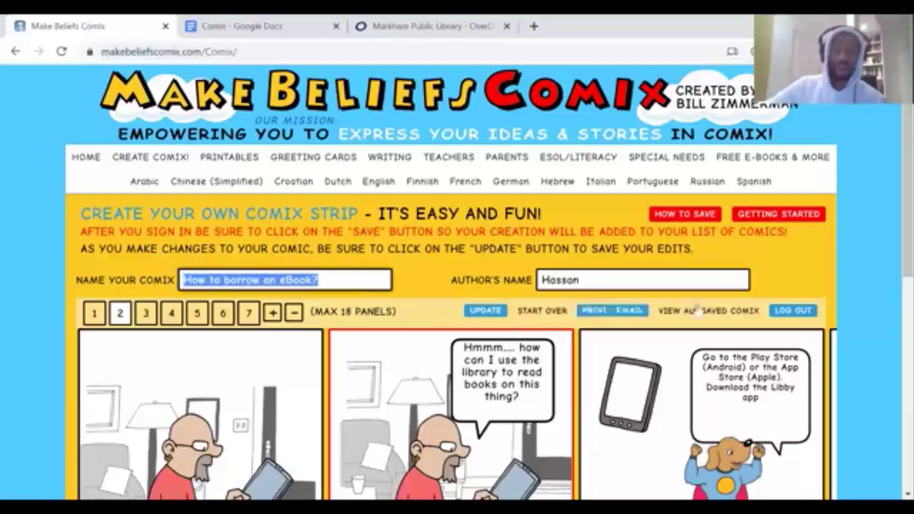
scroll(443, 237, down, 4)
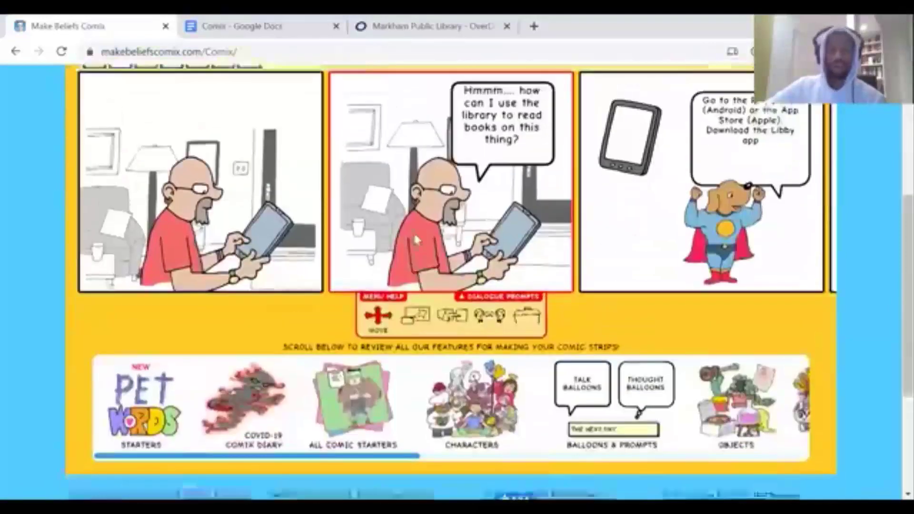
scroll(387, 252, up, 1)
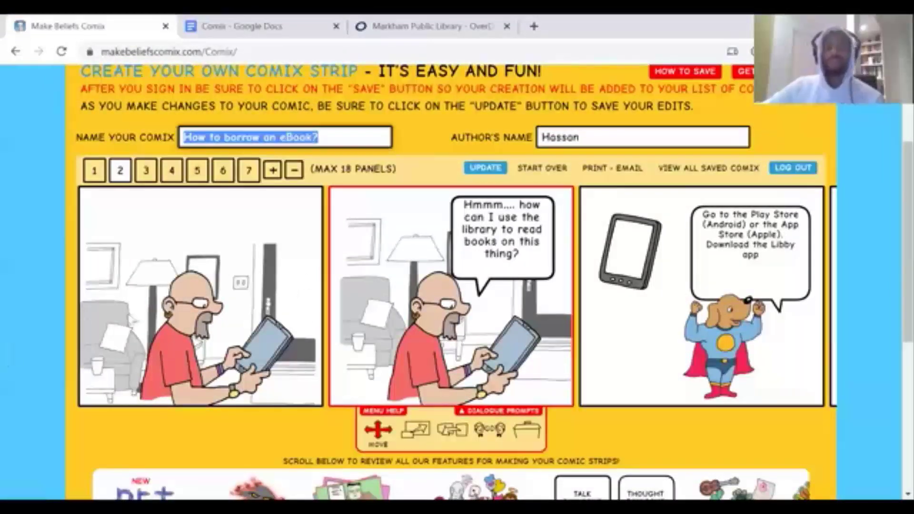
- Step through the comic's panels 1 to 6 in order and return to panel 1
scroll(139, 317, up, 1)
click(94, 242)
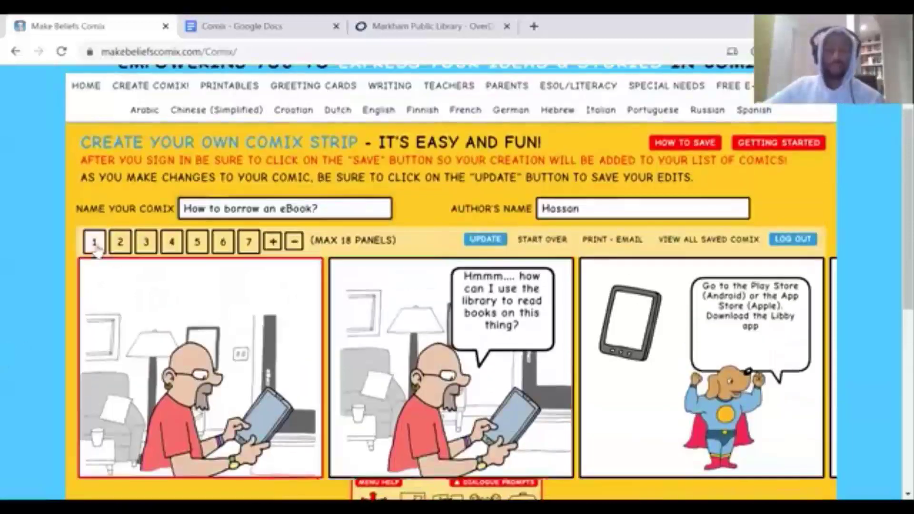
click(120, 243)
click(147, 242)
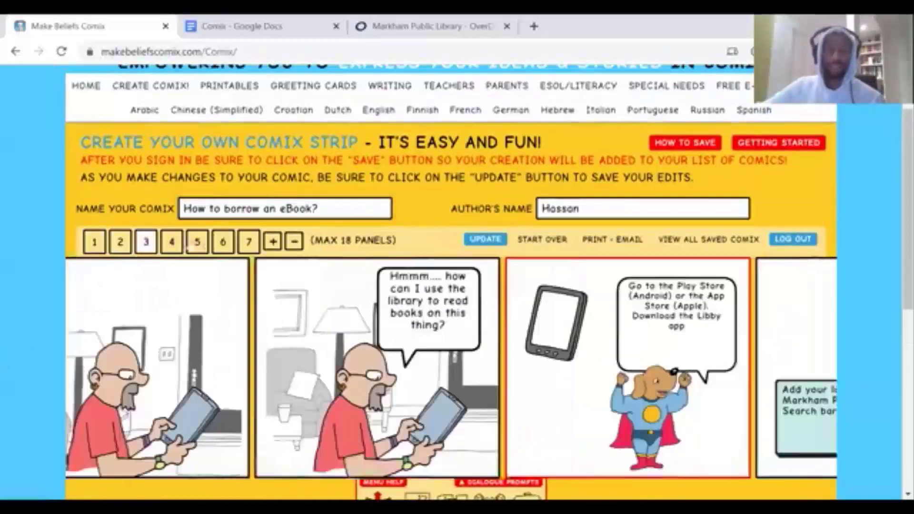
click(172, 242)
click(197, 242)
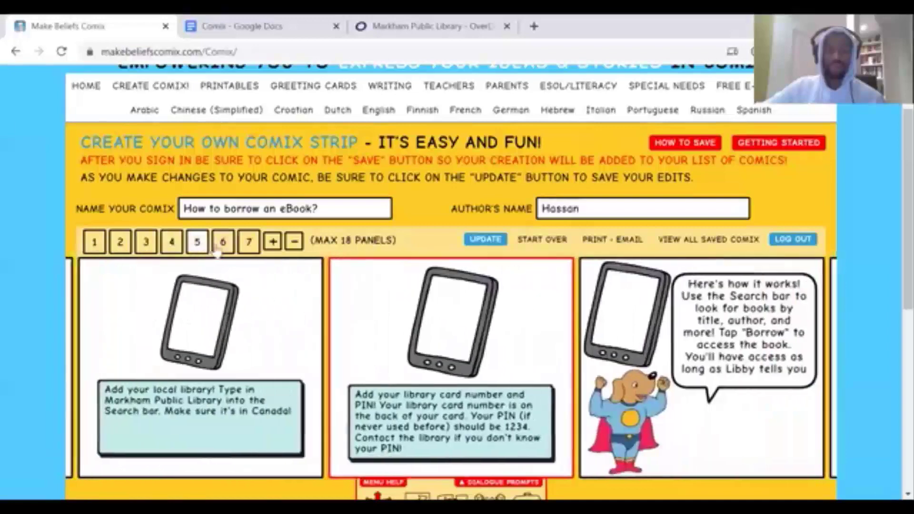
click(223, 242)
click(95, 242)
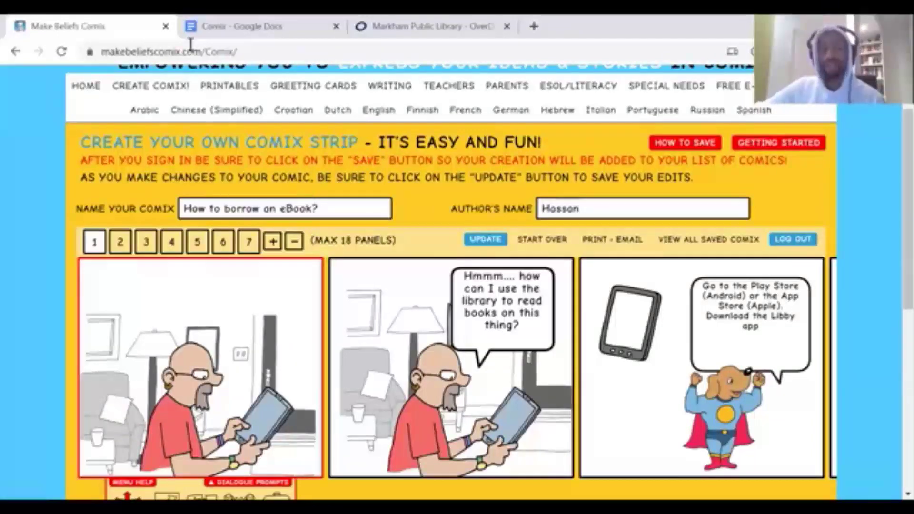
- Switch to the Comix planning document in Google Docs and read its notes on purpose, audience and required facts
click(260, 26)
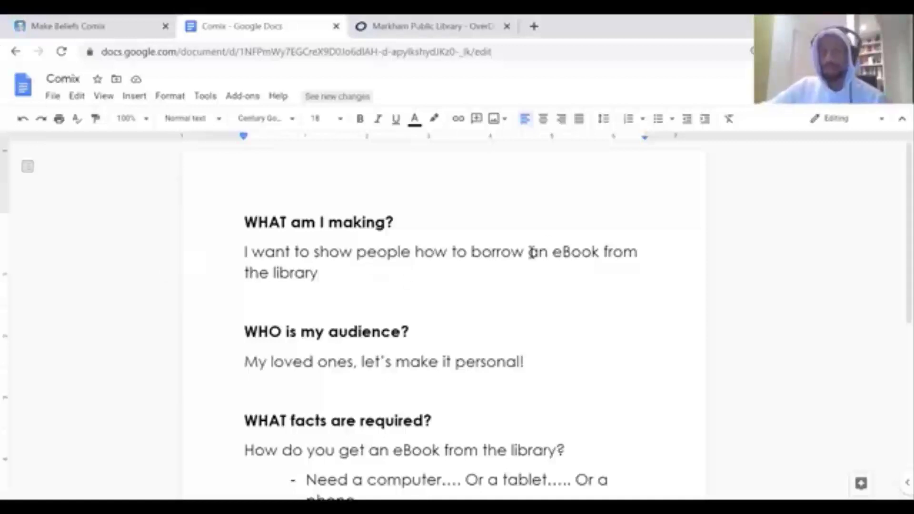
scroll(396, 259, down, 2)
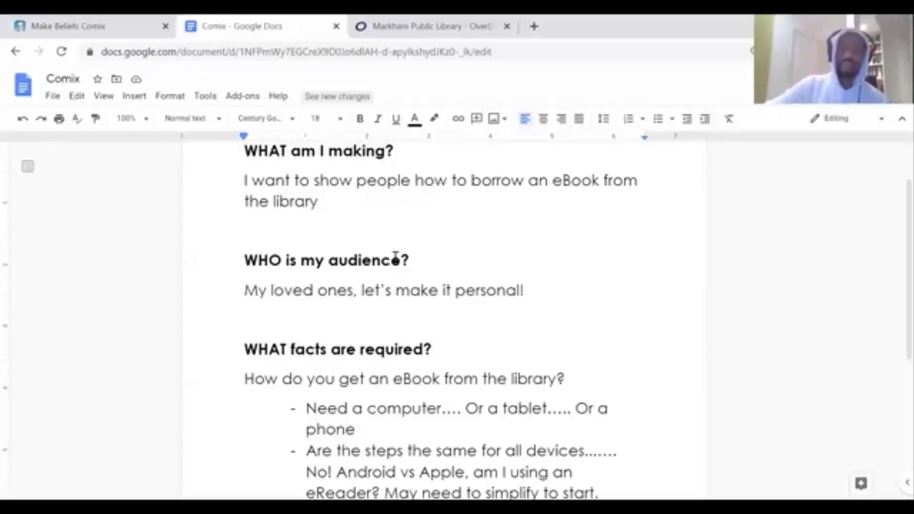
scroll(429, 283, down, 2)
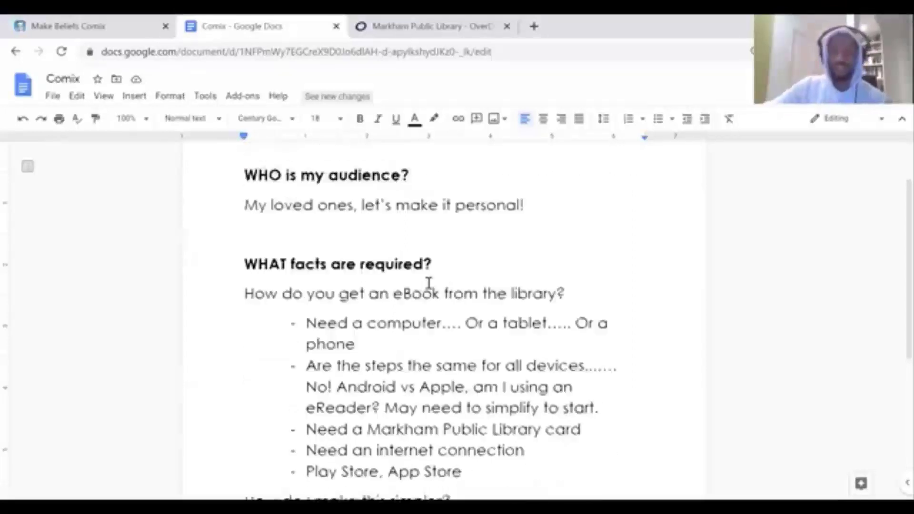
scroll(429, 283, down, 1)
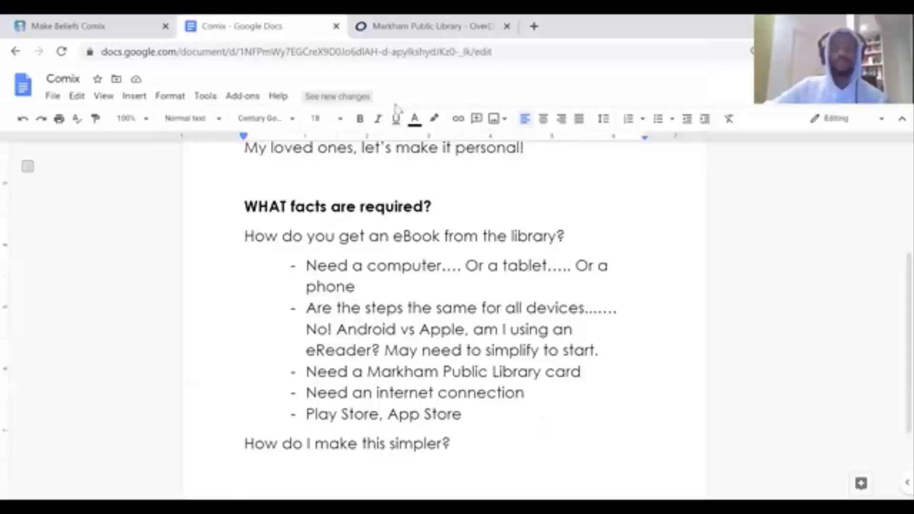
- Go back to the Markham Public Library home page and open OverDrive from its E-Library quick links
click(410, 26)
click(14, 52)
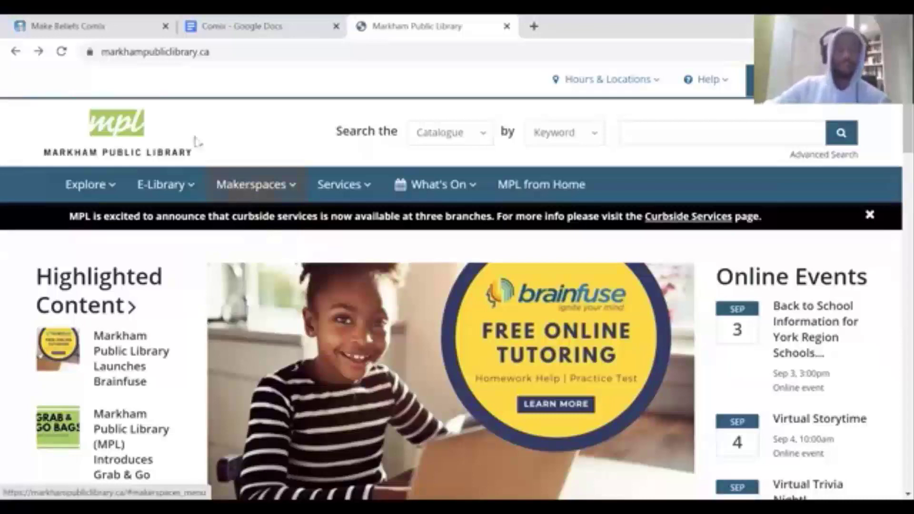
click(163, 186)
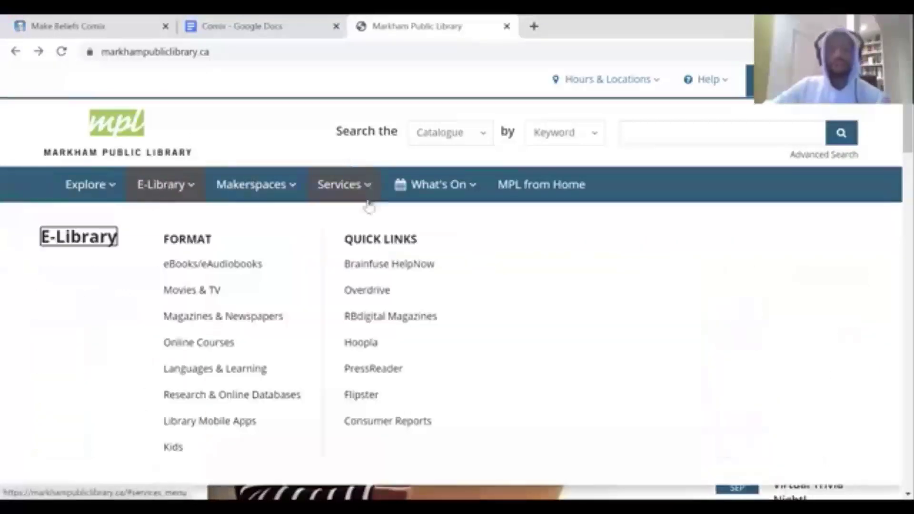
click(370, 302)
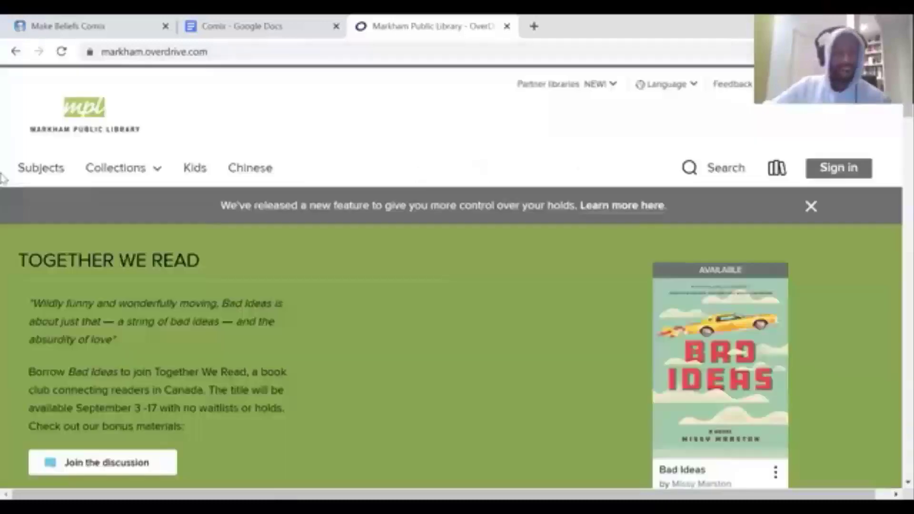
- Browse the library's OverDrive page and find the Meet Libby section with the app download options
click(599, 158)
scroll(296, 330, down, 10)
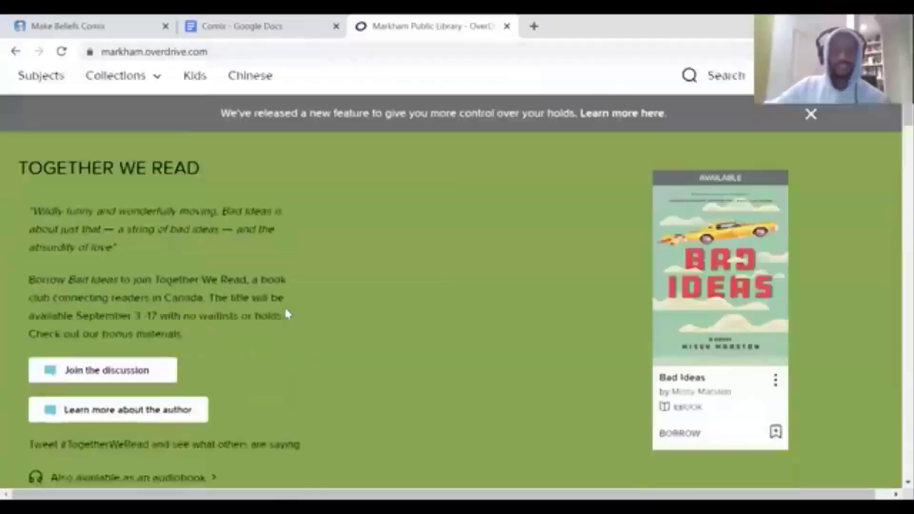
scroll(397, 278, down, 3)
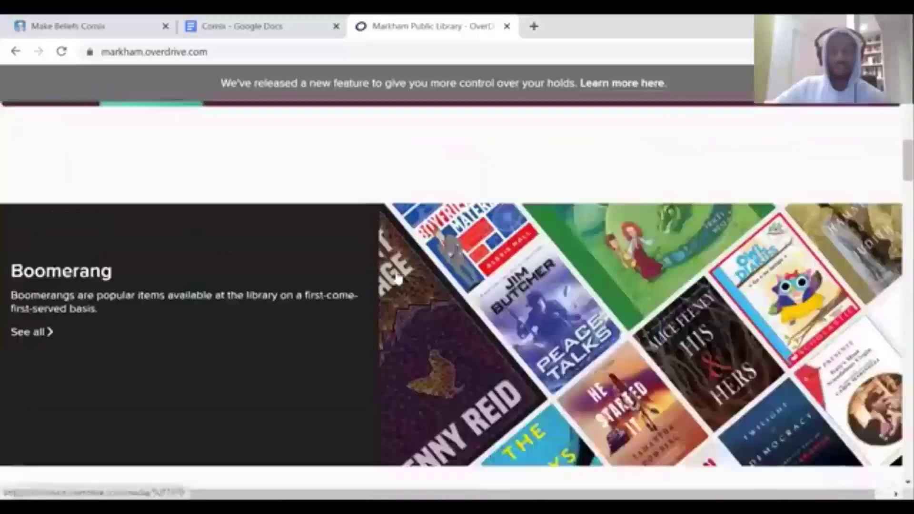
scroll(533, 260, up, 6)
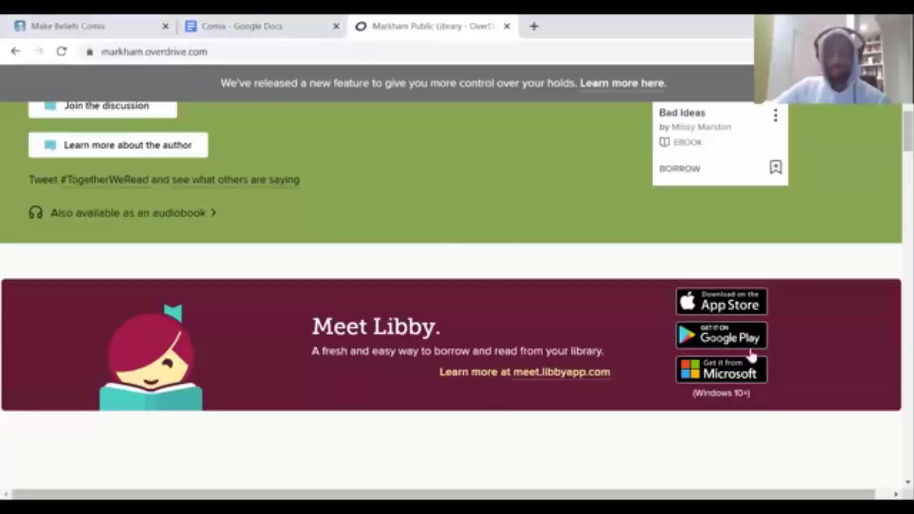
- Return to the comic in Make Beliefs Comix, save its latest edits online and dismiss the confirmation
click(66, 20)
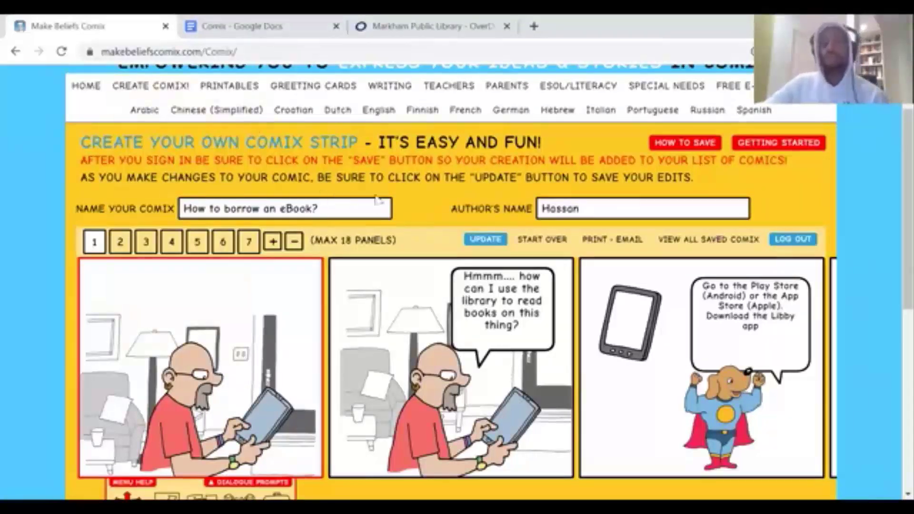
scroll(240, 259, down, 3)
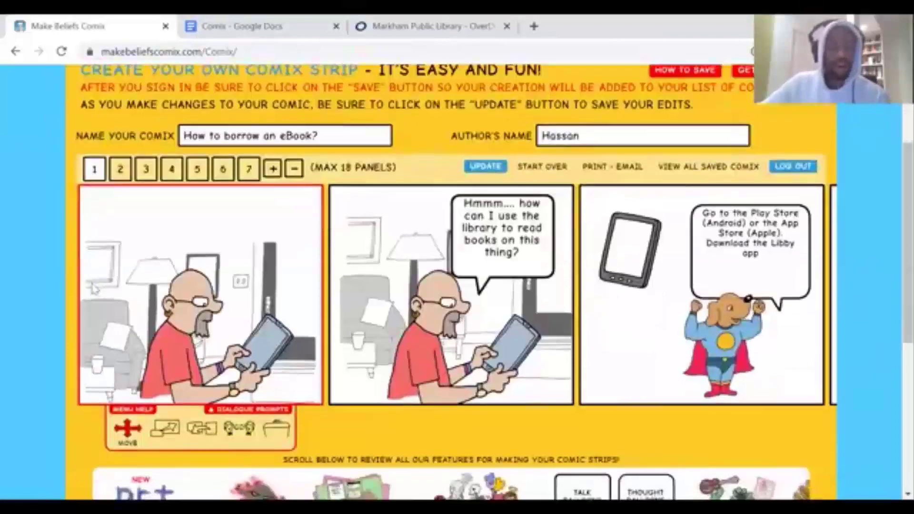
scroll(315, 241, up, 2)
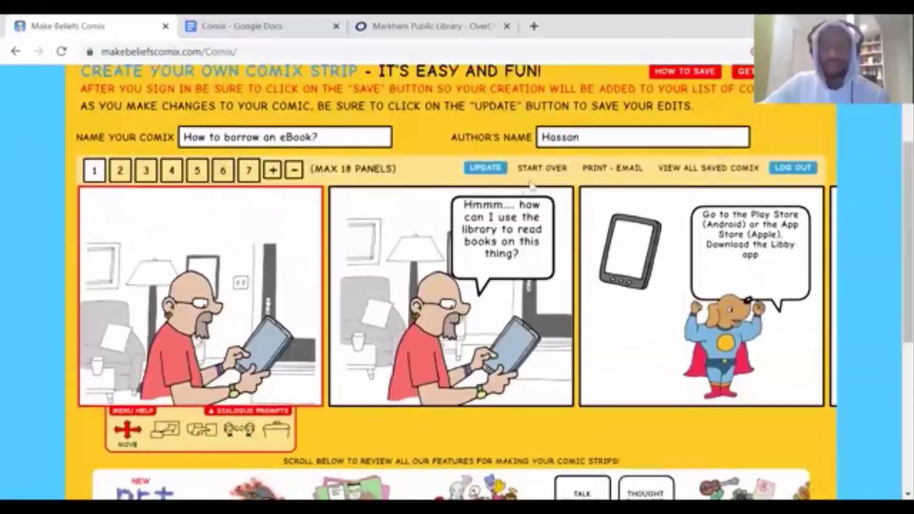
click(476, 171)
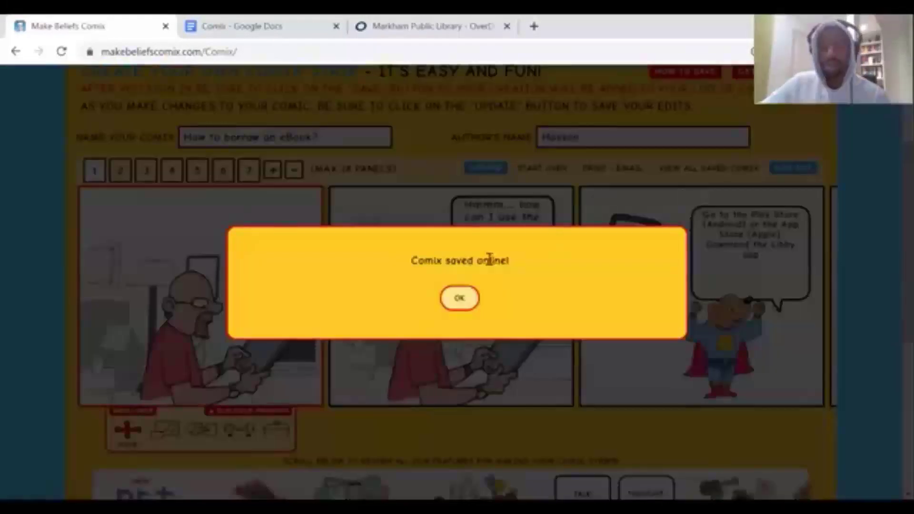
click(460, 300)
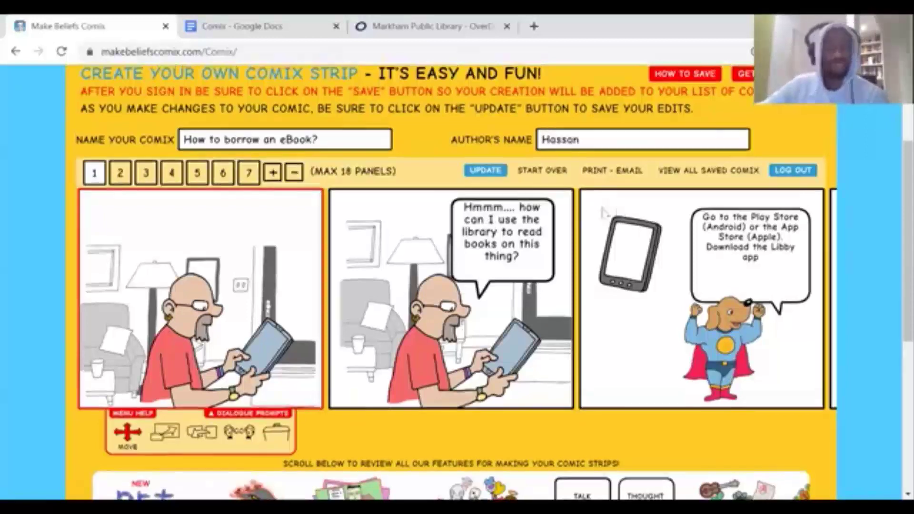
- Examine the comic editor's panel tools, feature gallery and list of comic creation resources
scroll(894, 139, up, 3)
scroll(790, 167, down, 5)
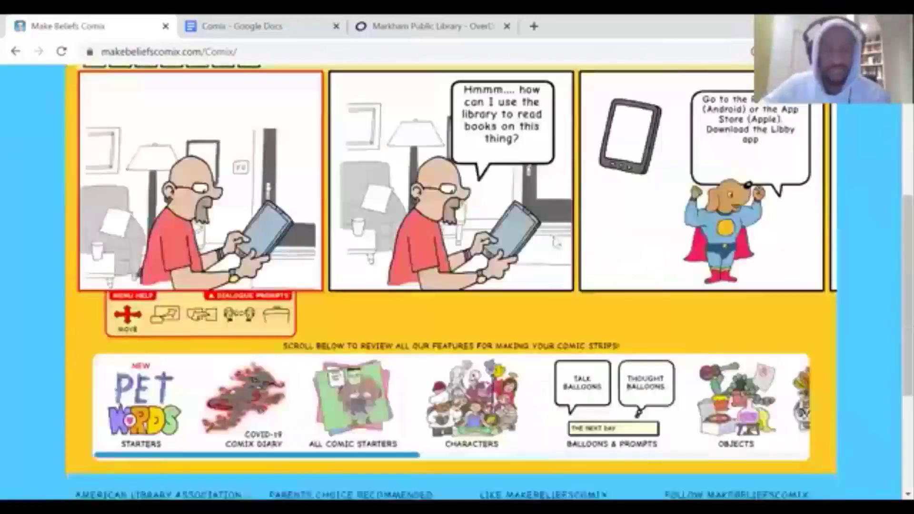
scroll(740, 162, up, 2)
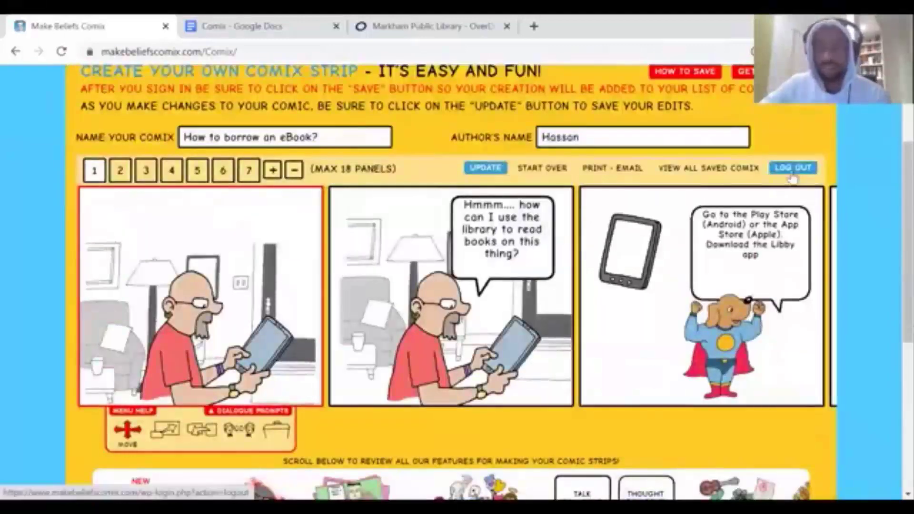
scroll(429, 286, down, 1)
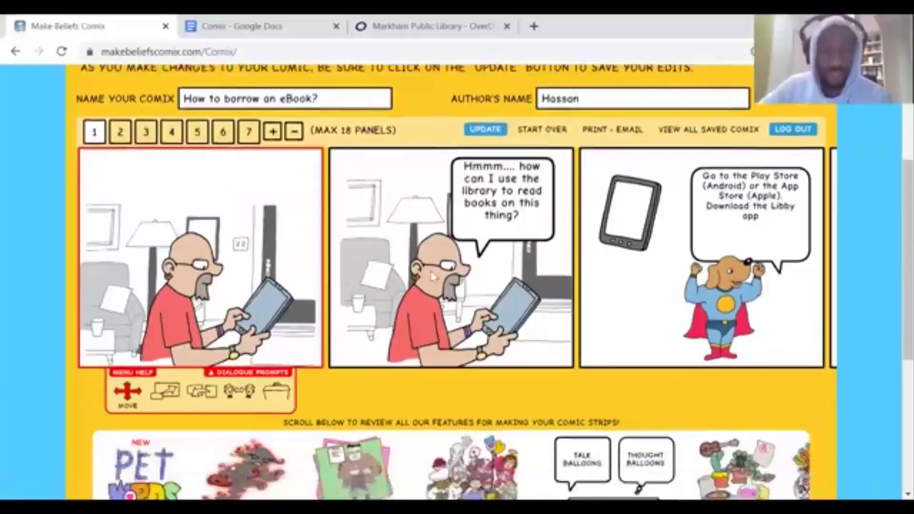
scroll(431, 279, down, 5)
scroll(524, 276, up, 6)
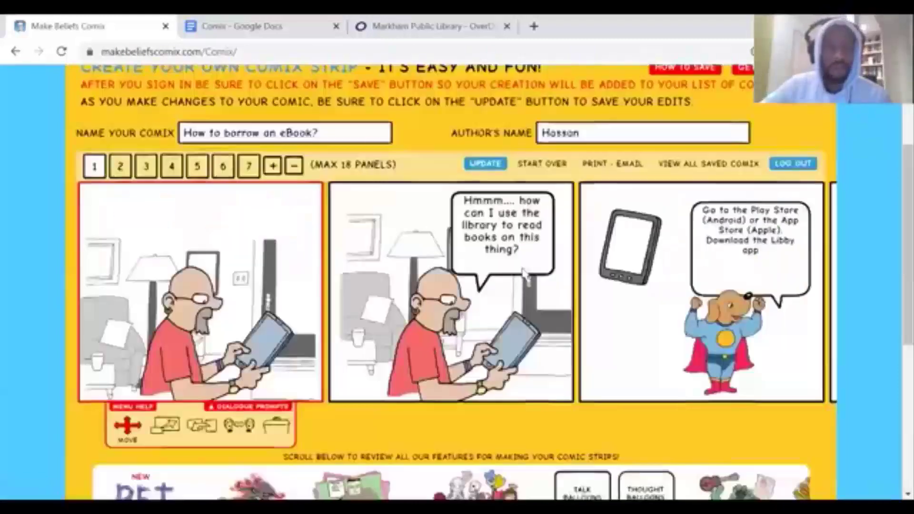
scroll(524, 276, up, 2)
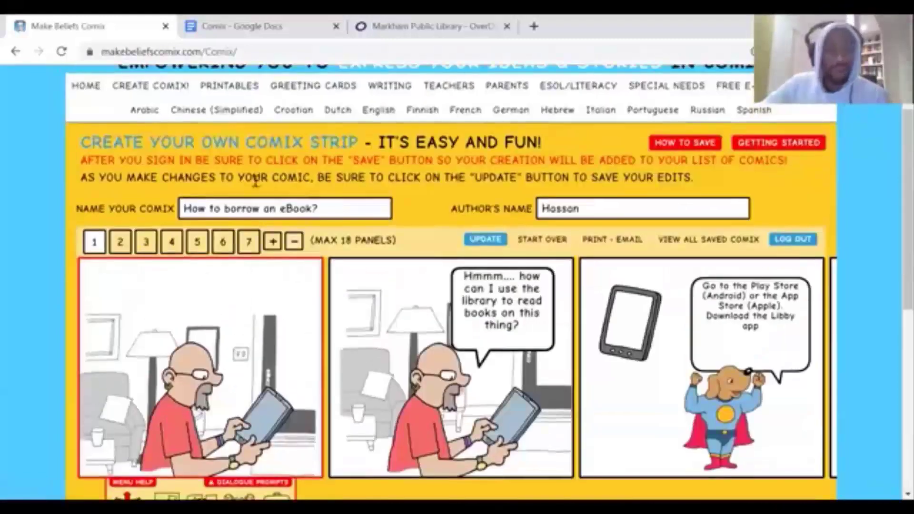
mouse_move(151, 86)
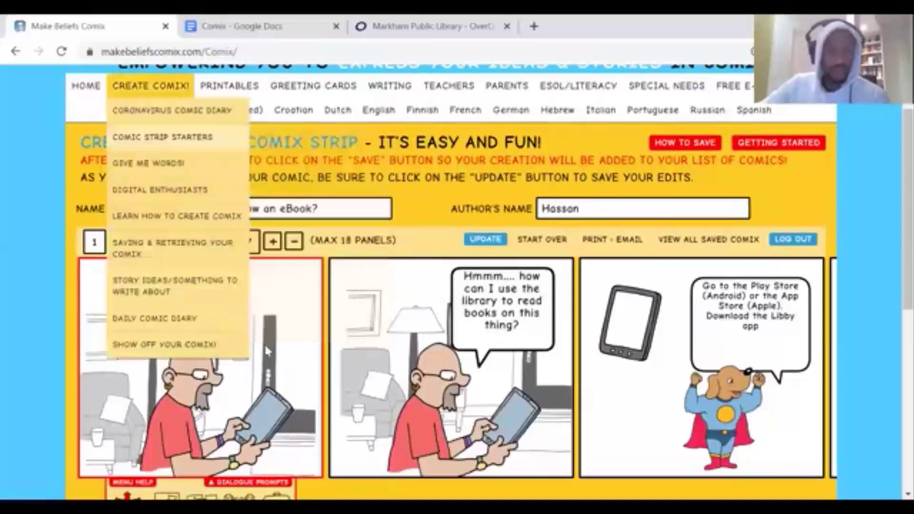
- Review comic panel 3 about downloading the Libby app and panel 4 about adding the local library
scroll(265, 343, down, 2)
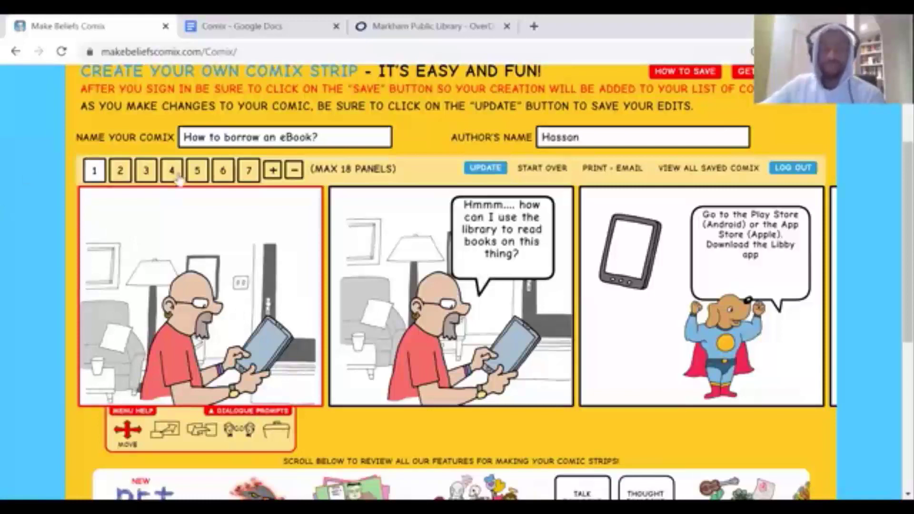
click(146, 170)
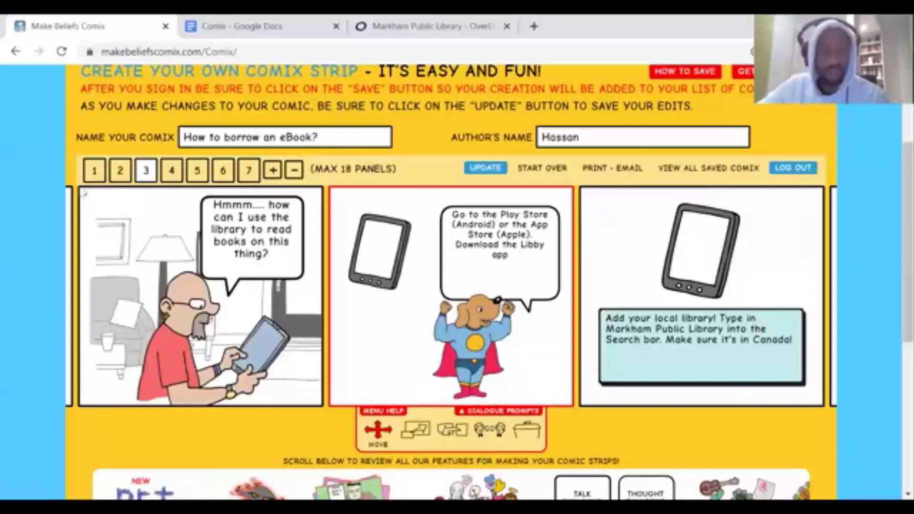
click(172, 171)
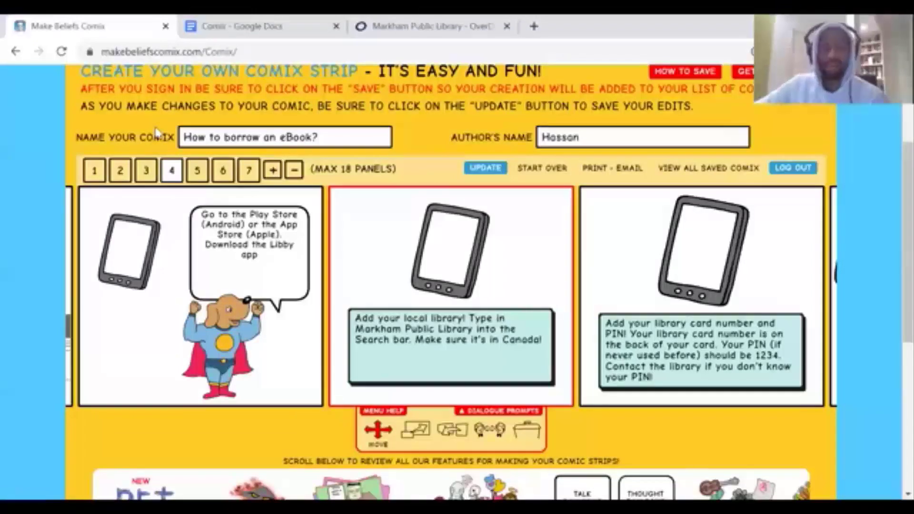
- Return from the library's OverDrive page to the Markham Public Library home page and look over its content
scroll(156, 127, up, 3)
click(435, 26)
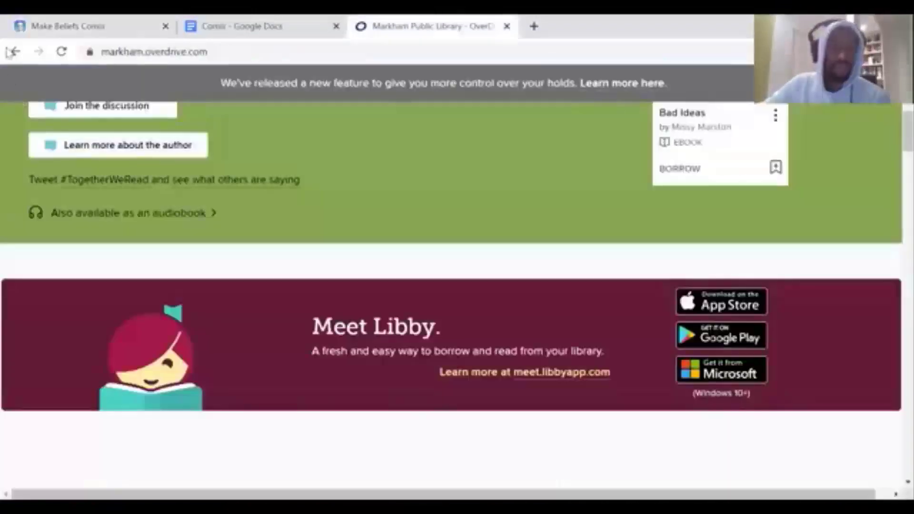
click(11, 51)
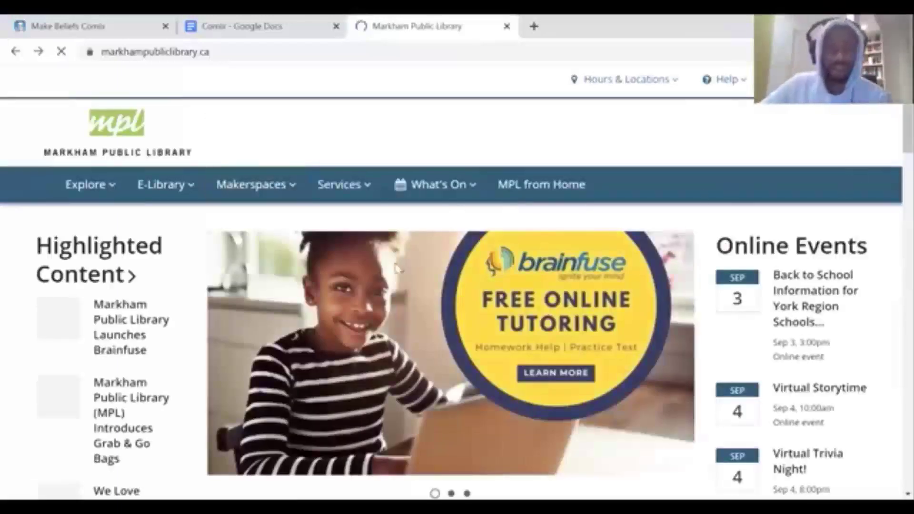
scroll(351, 241, down, 3)
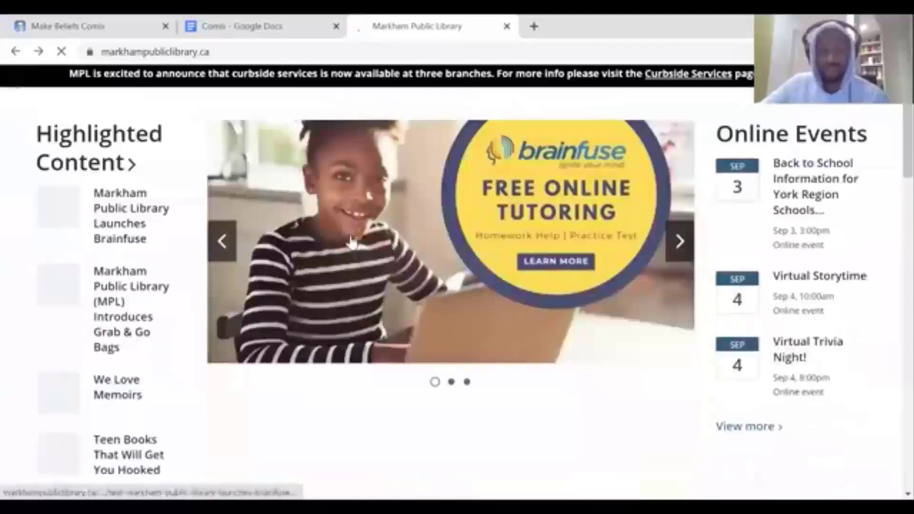
- Switch back to the comic in Make Beliefs Comix and review panels 5, 6 and 7
click(51, 20)
scroll(460, 357, down, 3)
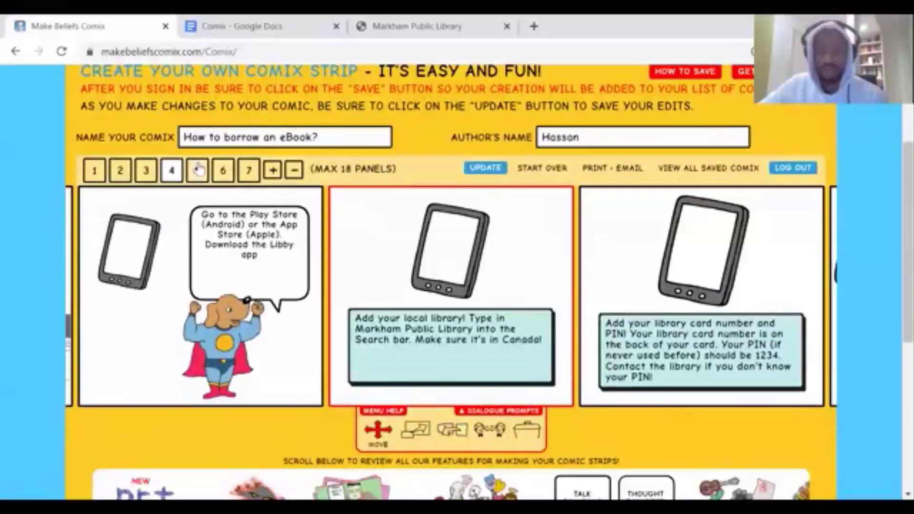
click(197, 170)
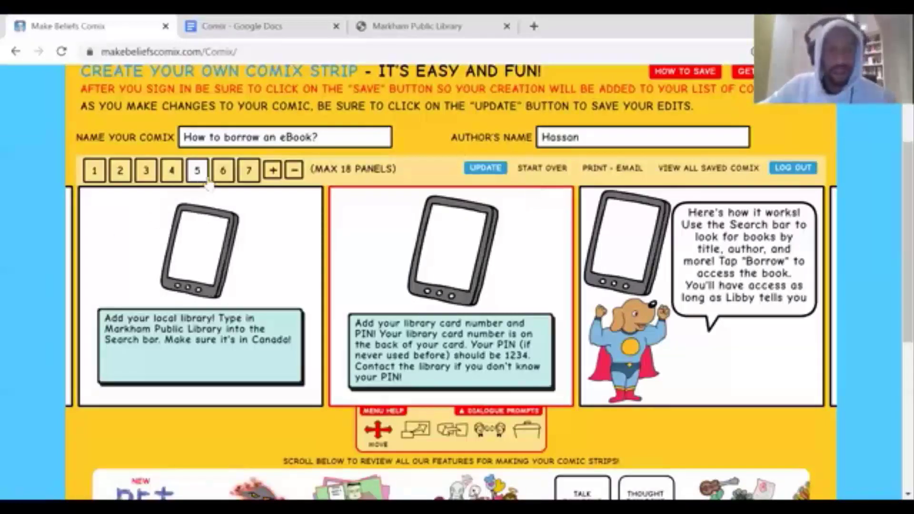
click(223, 171)
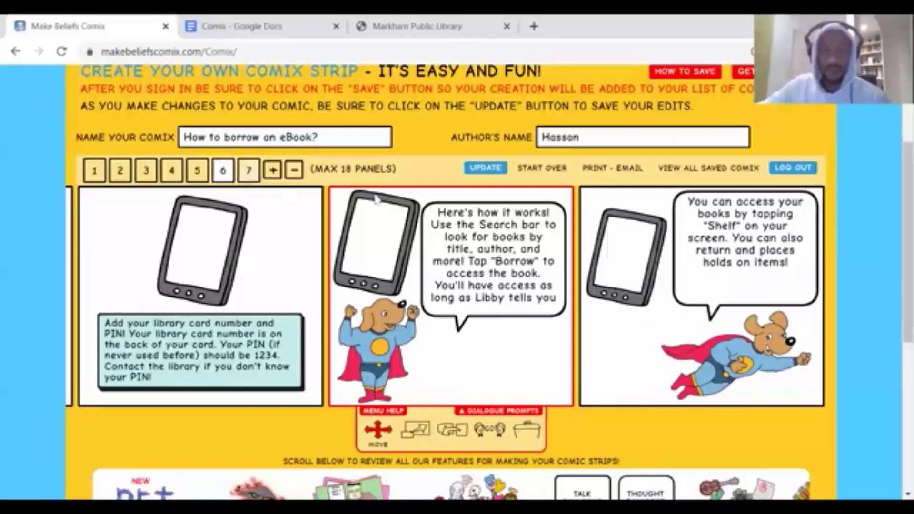
click(689, 191)
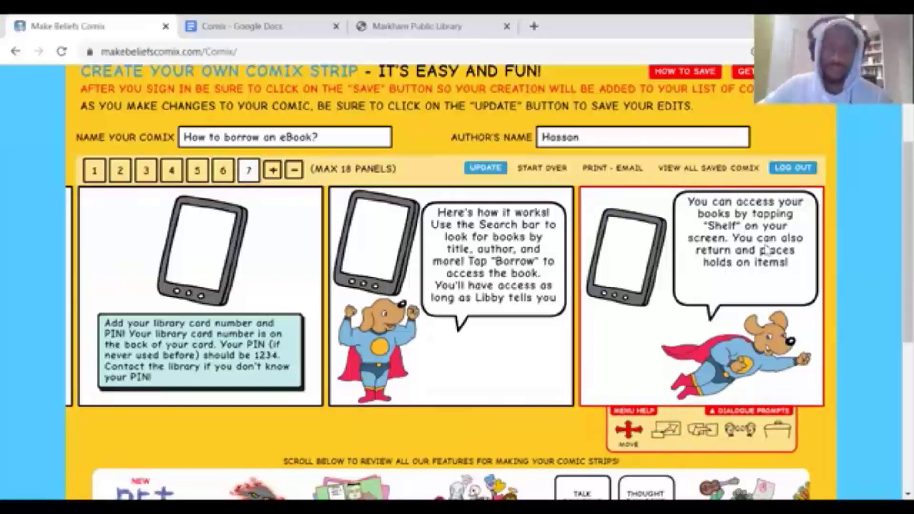
- Erase the current comic to start over with blank panels, and look over the feature gallery
click(539, 170)
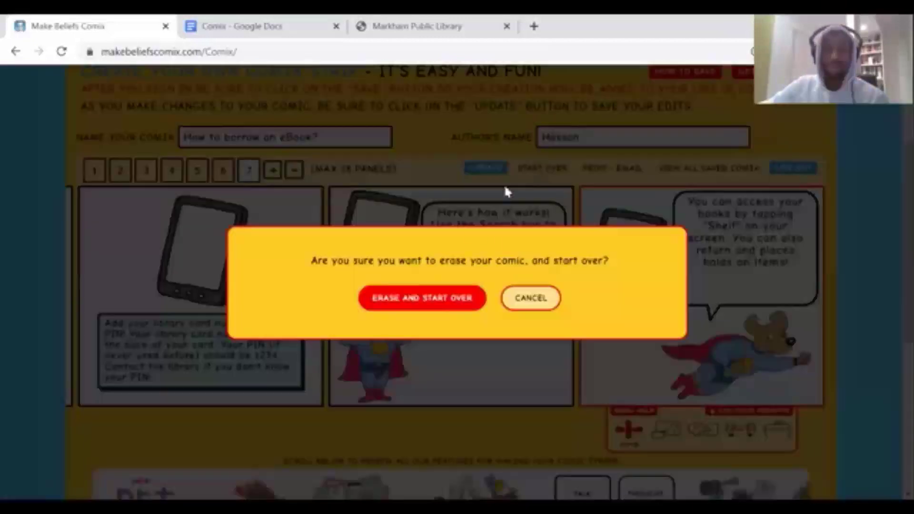
click(454, 303)
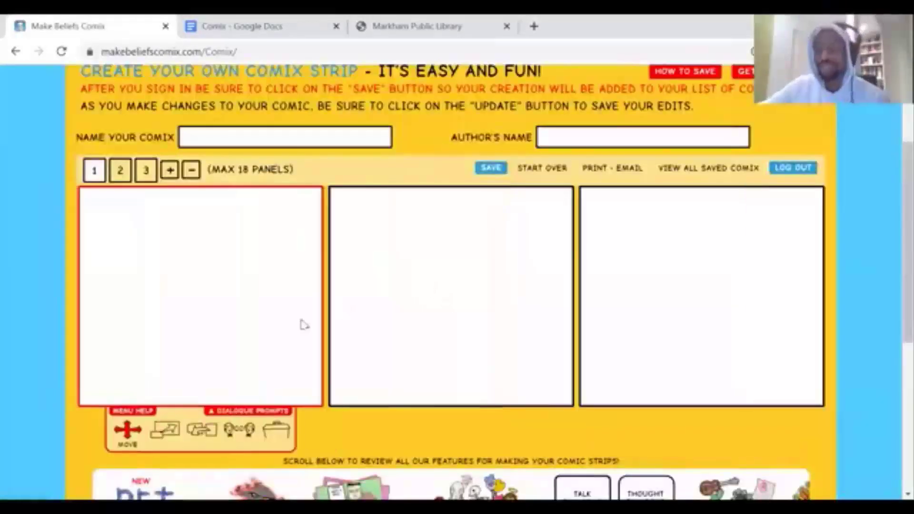
scroll(235, 310, down, 3)
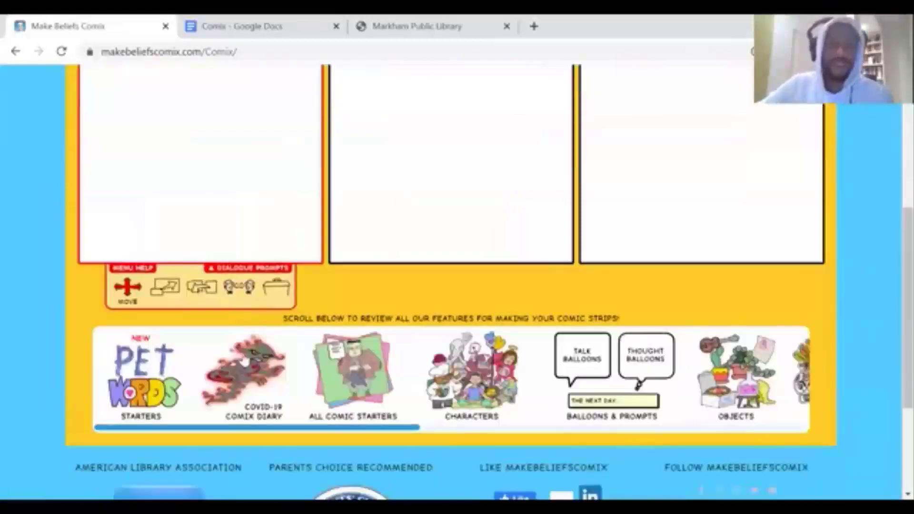
scroll(276, 324, up, 2)
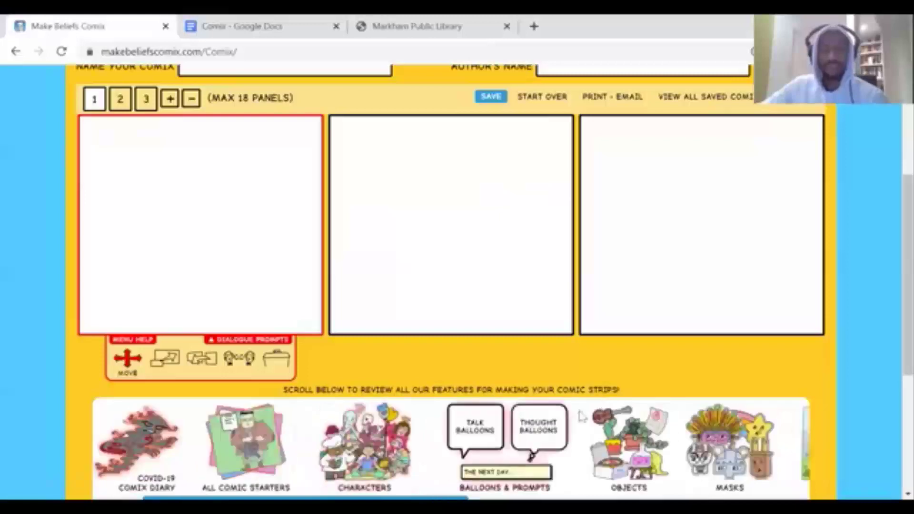
scroll(594, 373, up, 2)
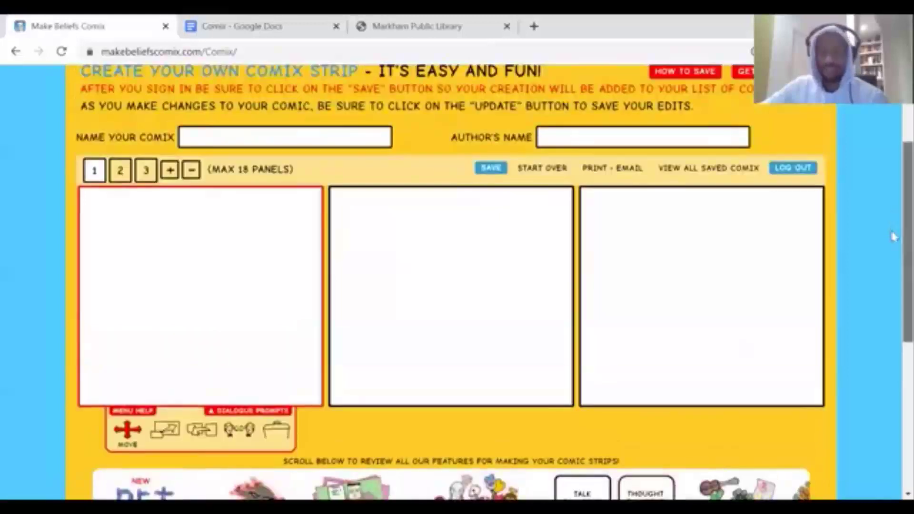
- Add the black-and-white backyard barbecue background with the fence and picnic table to panel 1
scroll(893, 238, down, 4)
scroll(893, 269, up, 1)
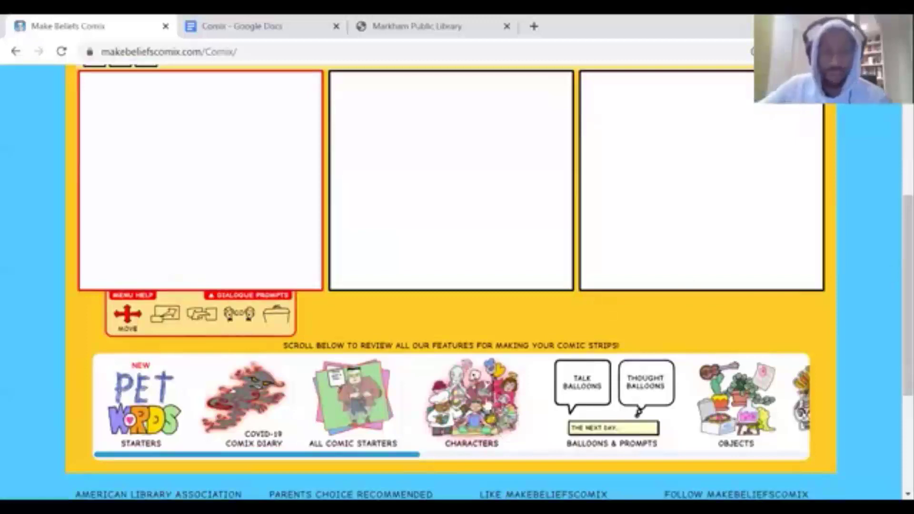
drag(354, 460, 554, 448)
click(548, 422)
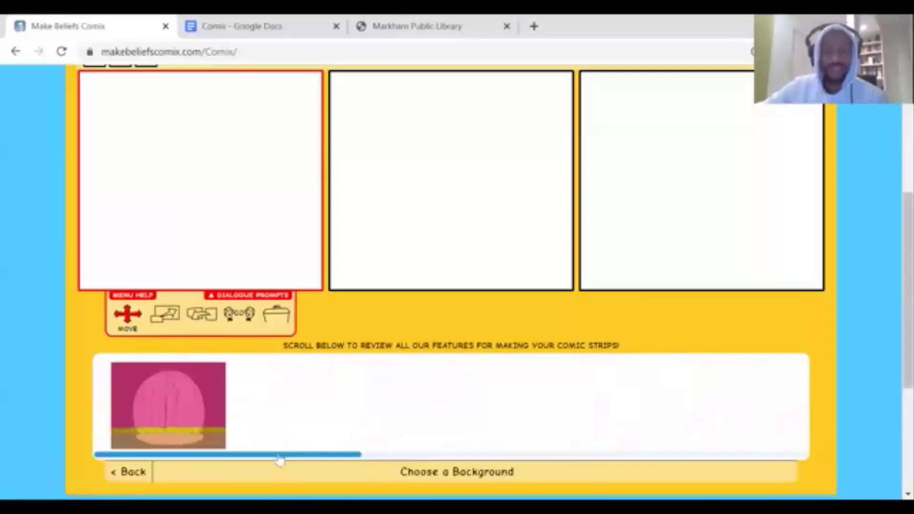
scroll(894, 296, down, 1)
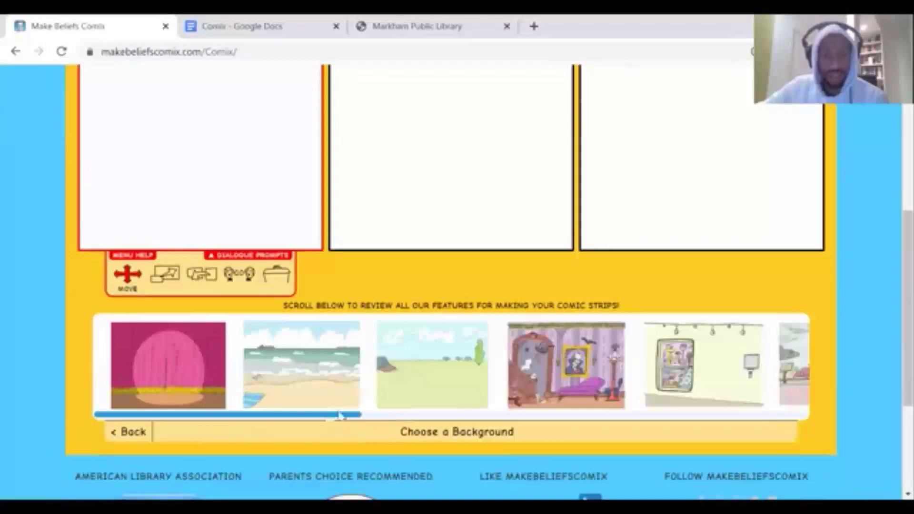
drag(339, 415, 610, 393)
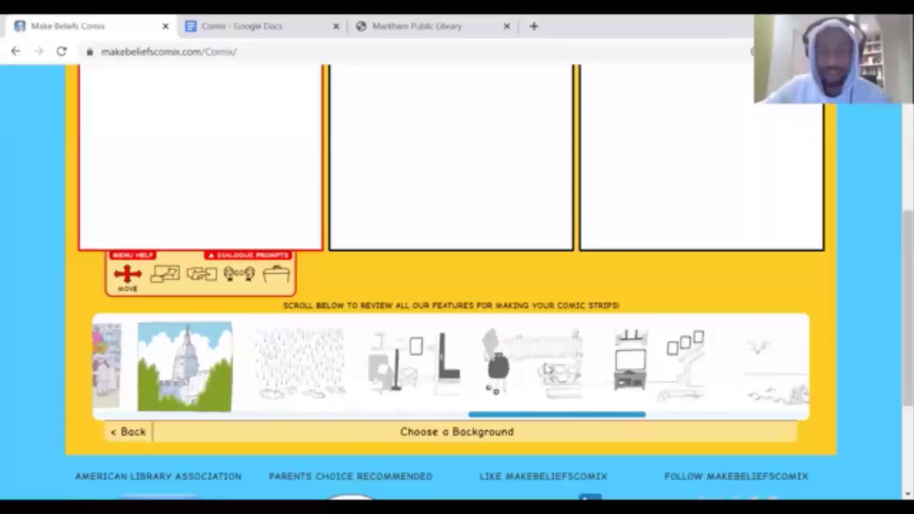
click(542, 349)
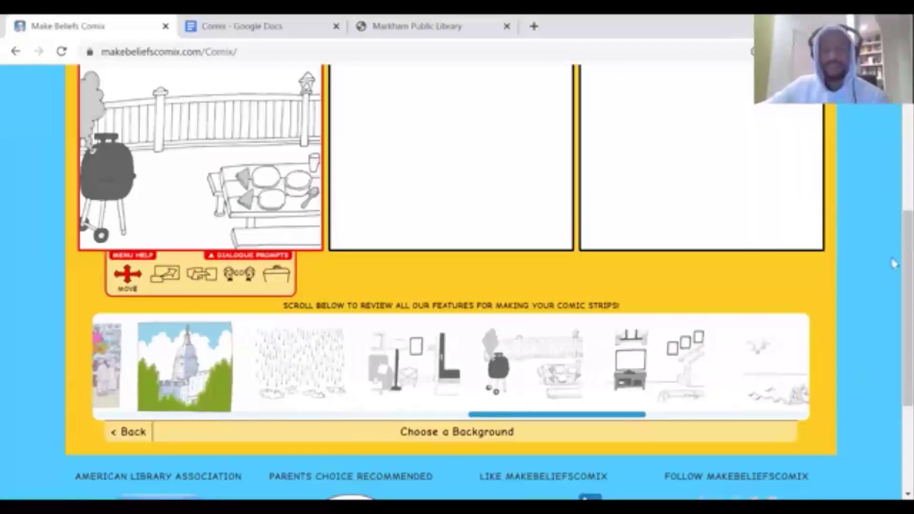
scroll(893, 255, up, 1)
scroll(894, 228, up, 2)
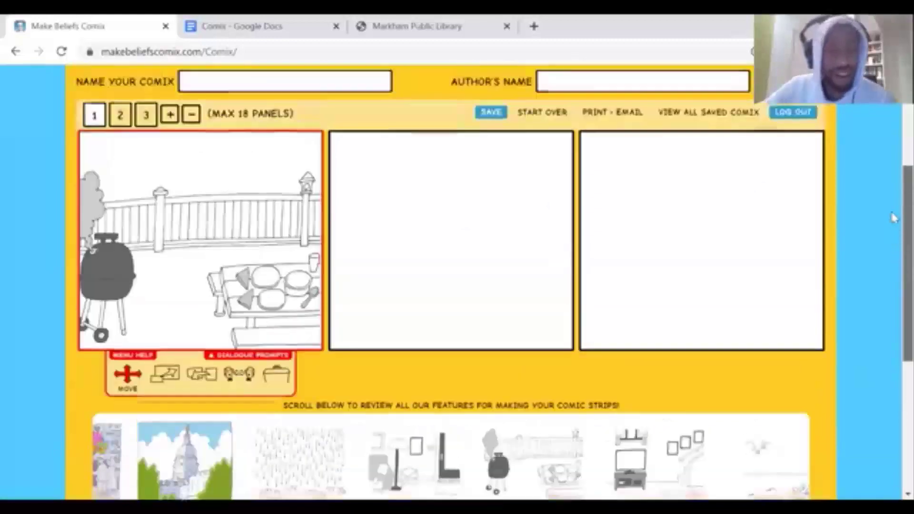
- Demonstrate scaling the barbecue background in panel 1, finishing with it slightly reduced but still nearly filling the panel
scroll(234, 336, down, 1)
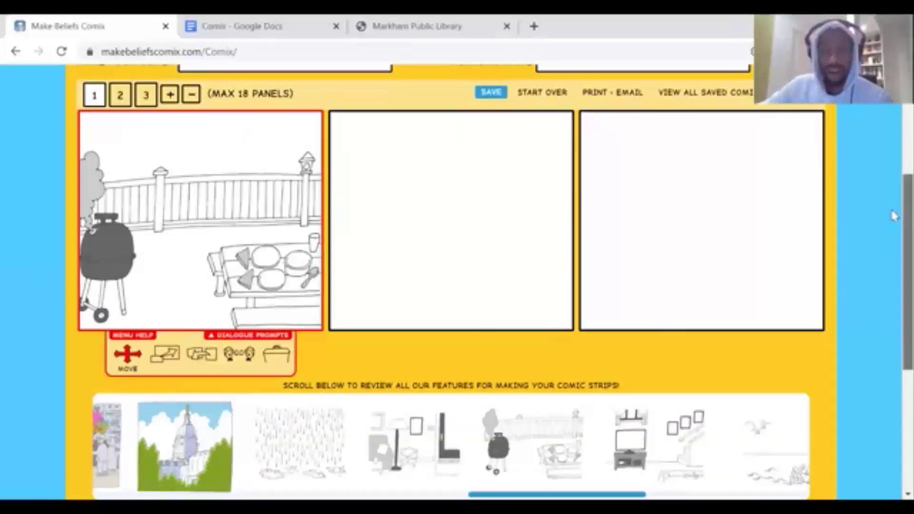
scroll(895, 214, down, 1)
scroll(894, 193, up, 2)
drag(894, 194, 892, 186)
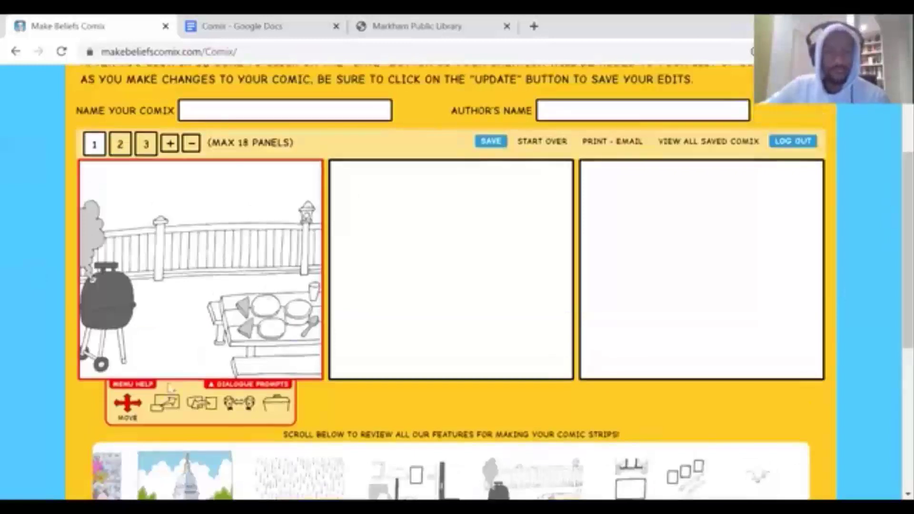
click(160, 405)
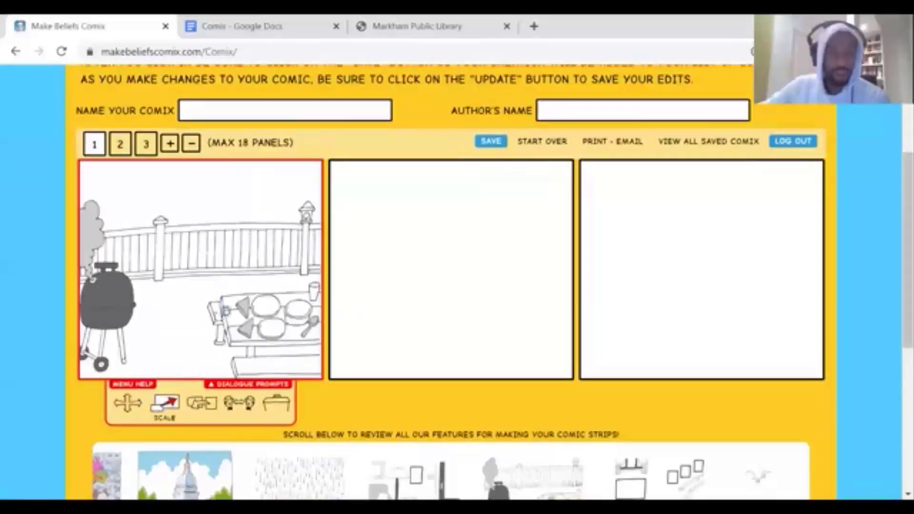
click(226, 272)
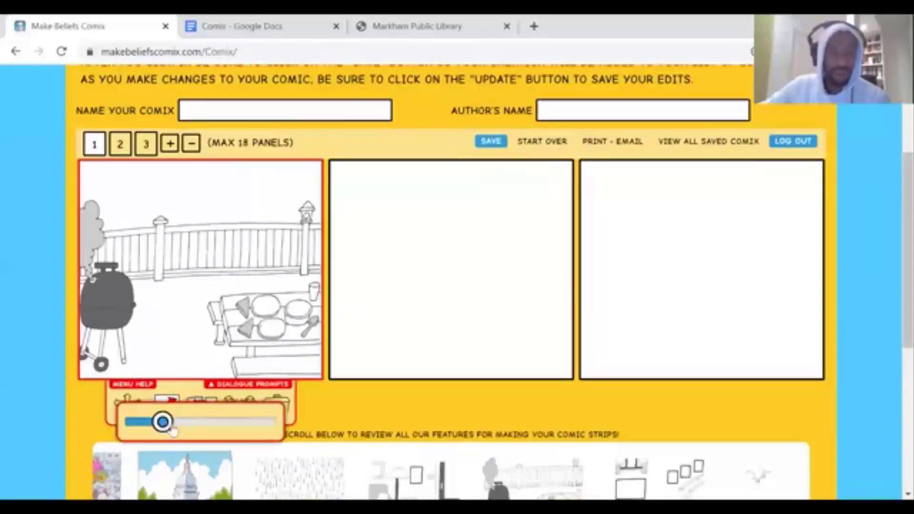
drag(162, 423, 247, 436)
drag(95, 432, 112, 436)
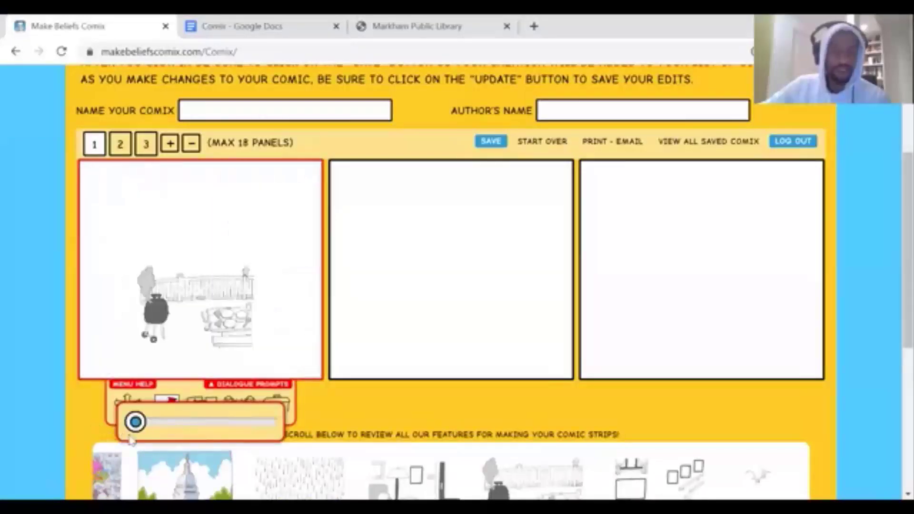
drag(170, 431, 160, 424)
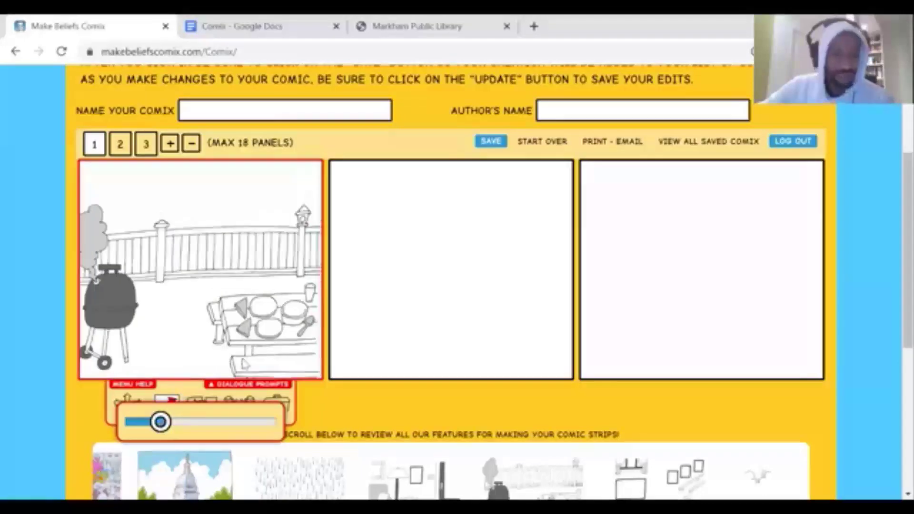
click(535, 426)
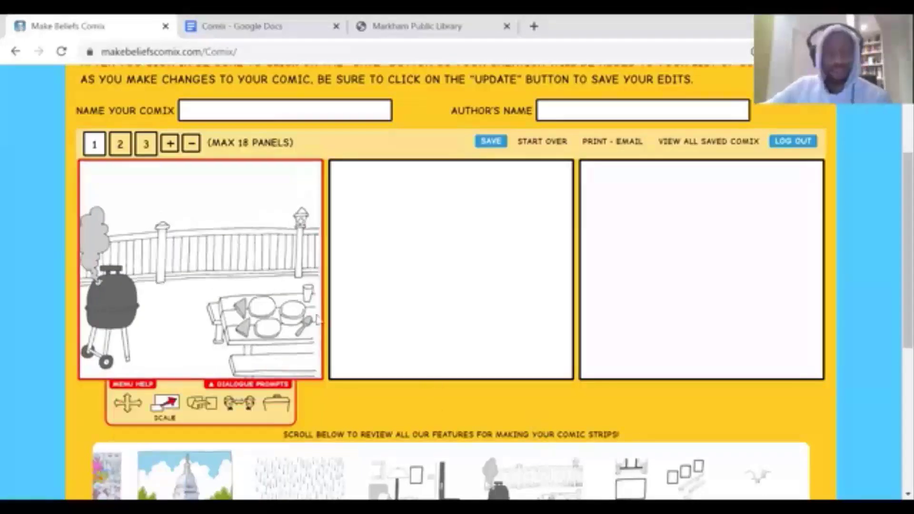
click(128, 403)
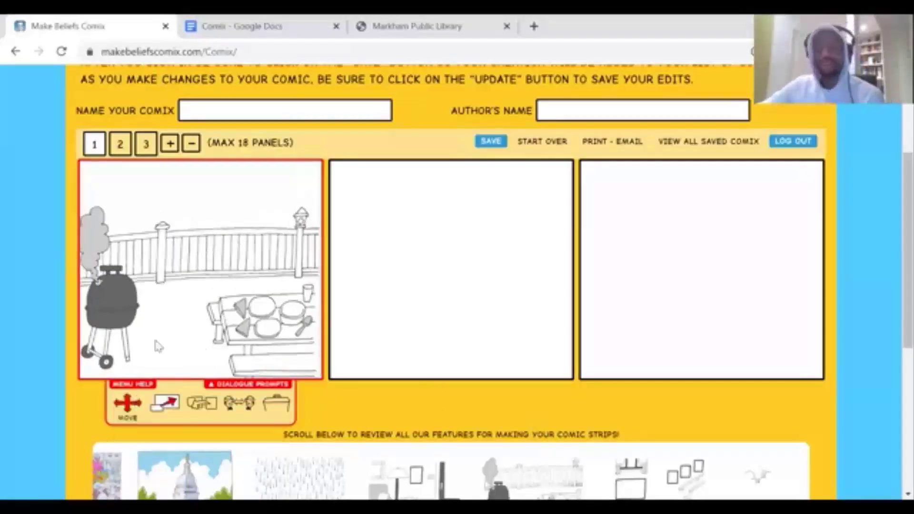
click(571, 419)
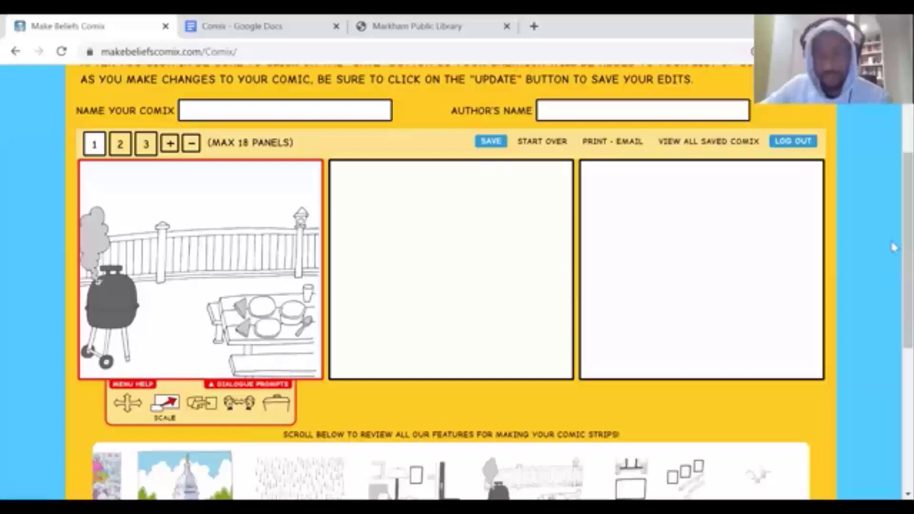
- Leave the background choices and open the Digital Enthusiasts character collection from the feature gallery
scroll(197, 438, down, 3)
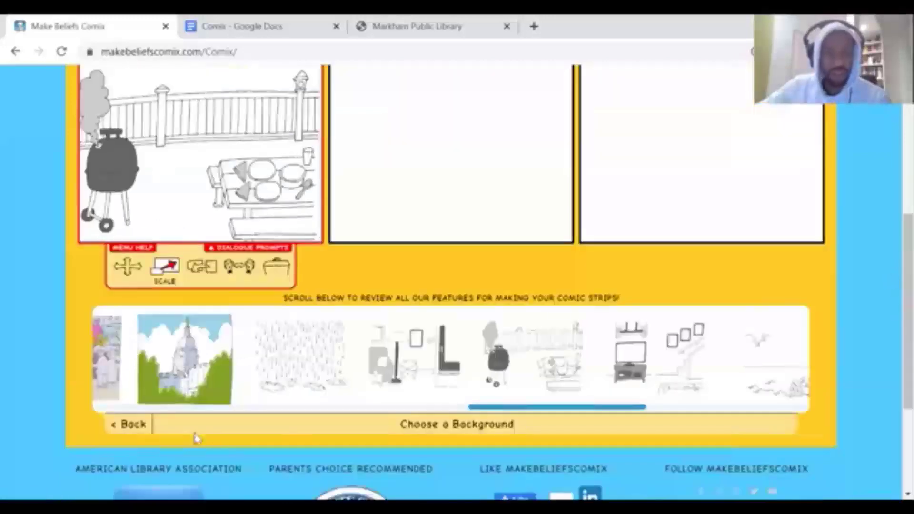
click(133, 425)
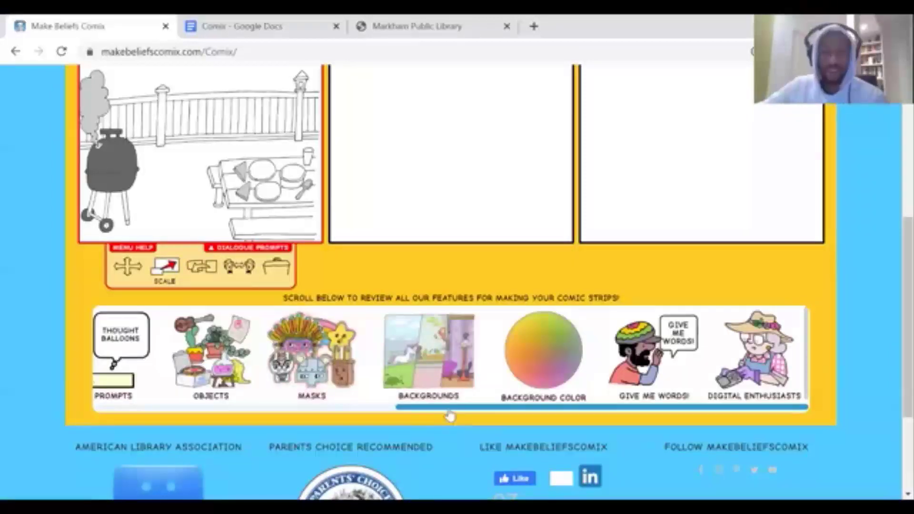
scroll(373, 404, right, 5)
scroll(365, 409, left, 3)
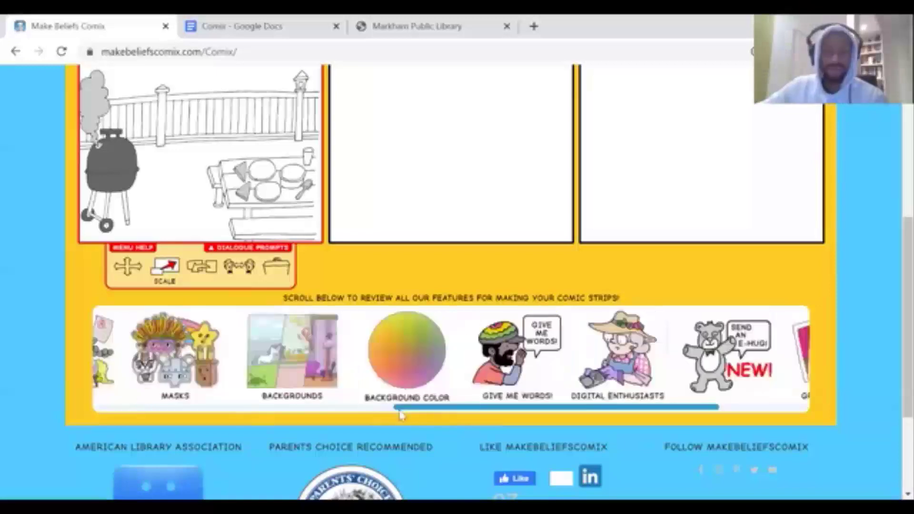
scroll(417, 414, right, 3)
scroll(476, 357, right, 1)
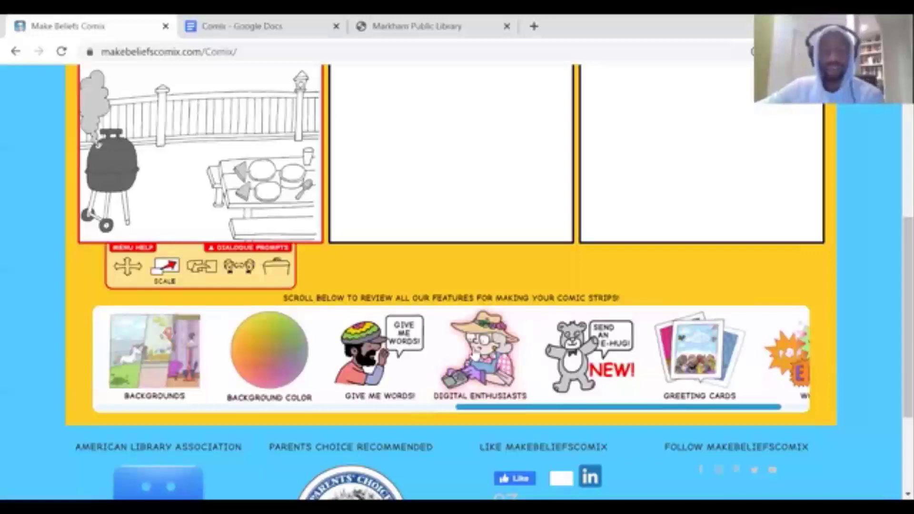
click(475, 354)
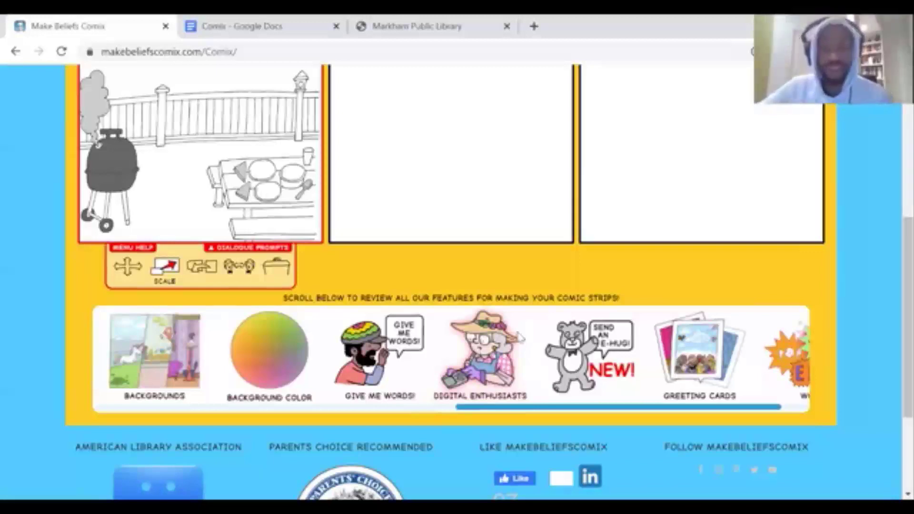
scroll(575, 314, down, 5)
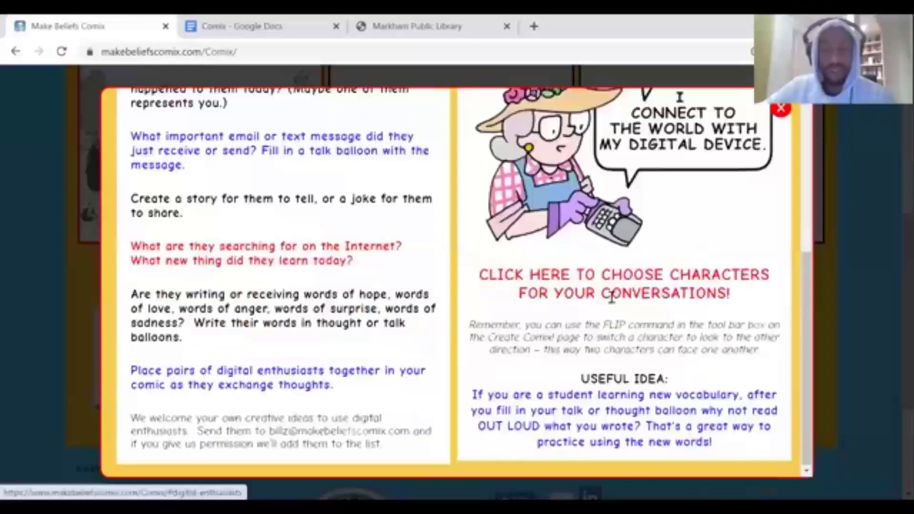
click(620, 282)
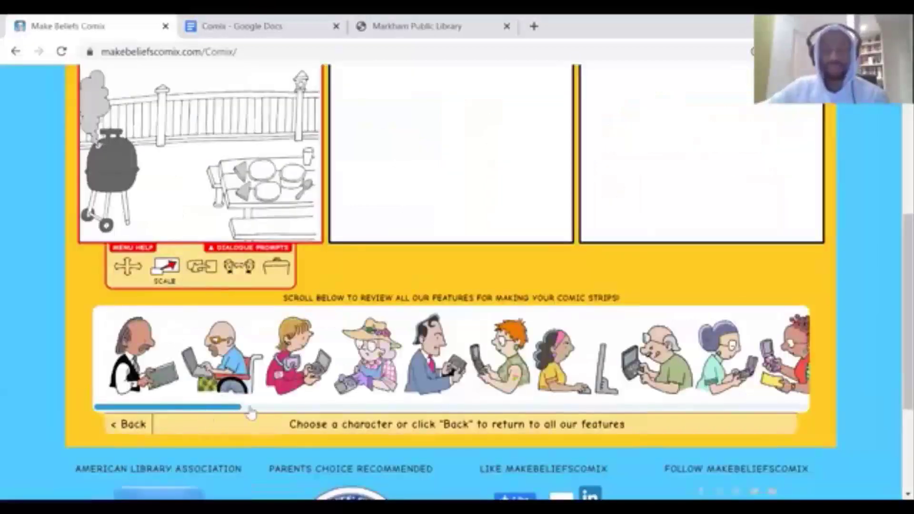
- Add the grey-haired man with glasses and a green shirt holding a red tablet to the barbecue scene in panel 1
drag(248, 408, 413, 395)
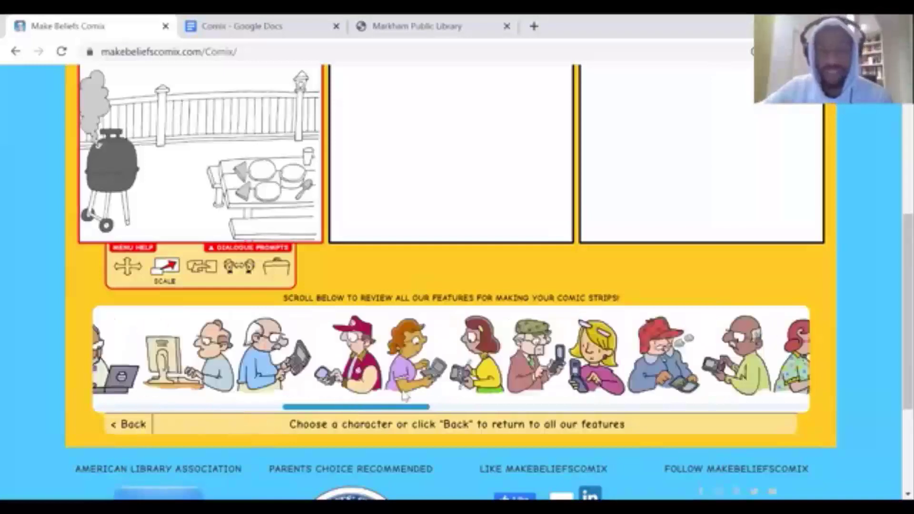
scroll(454, 391, right, 3)
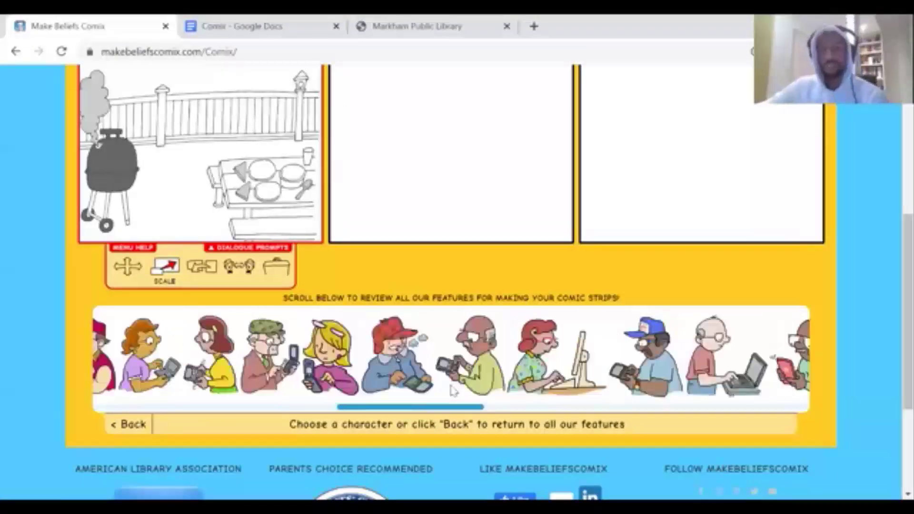
scroll(454, 390, right, 1)
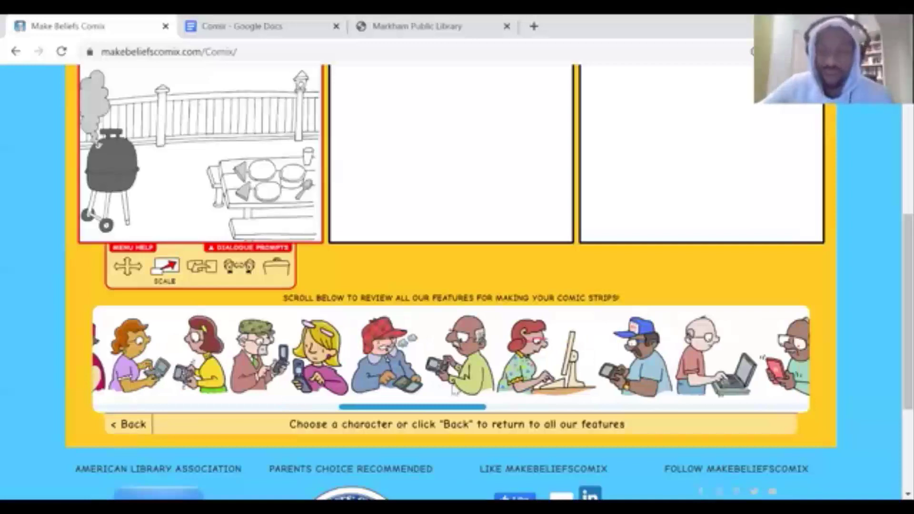
scroll(500, 387, right, 4)
scroll(517, 383, right, 1)
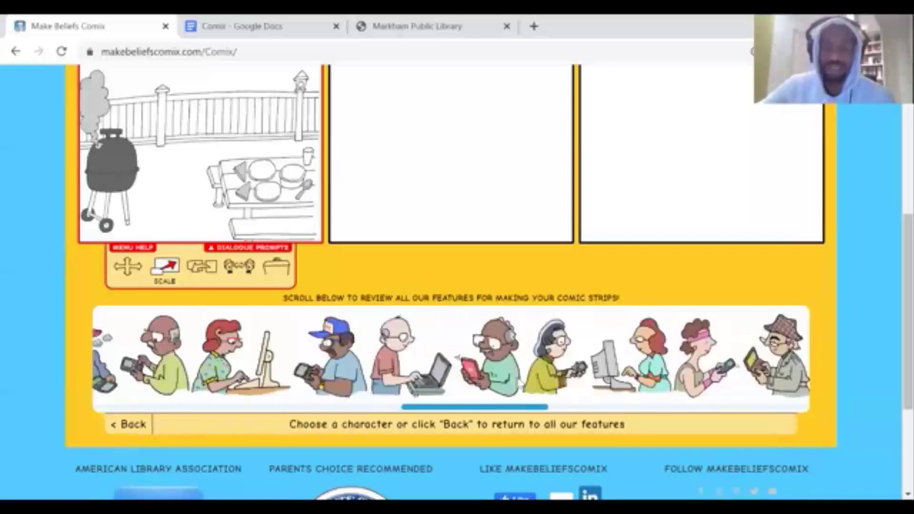
scroll(507, 365, right, 1)
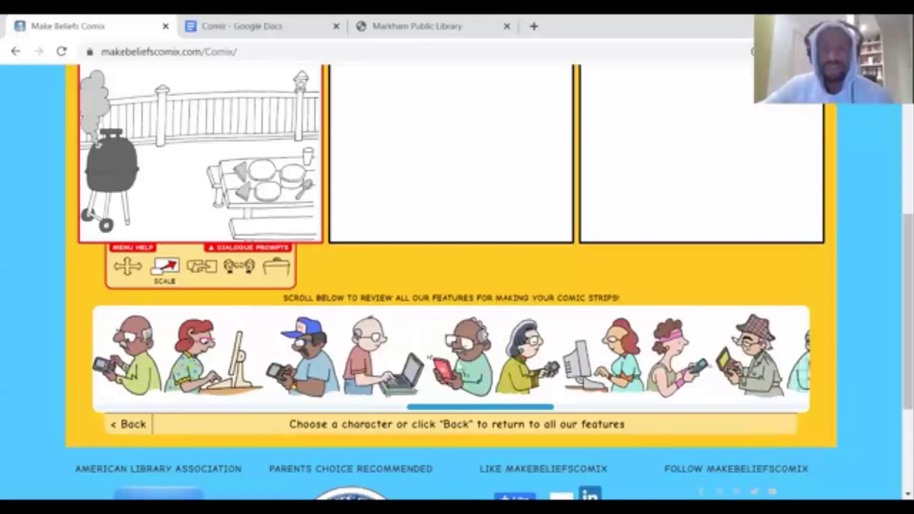
click(479, 390)
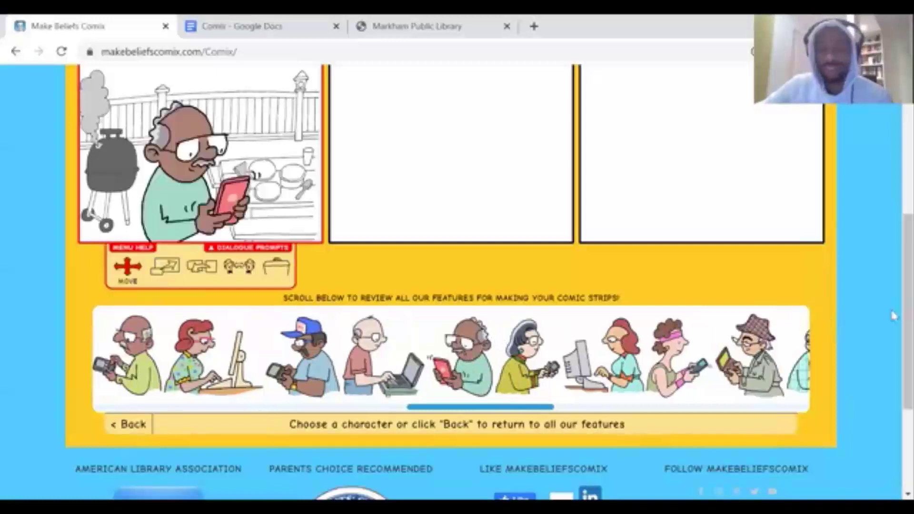
scroll(894, 288, up, 3)
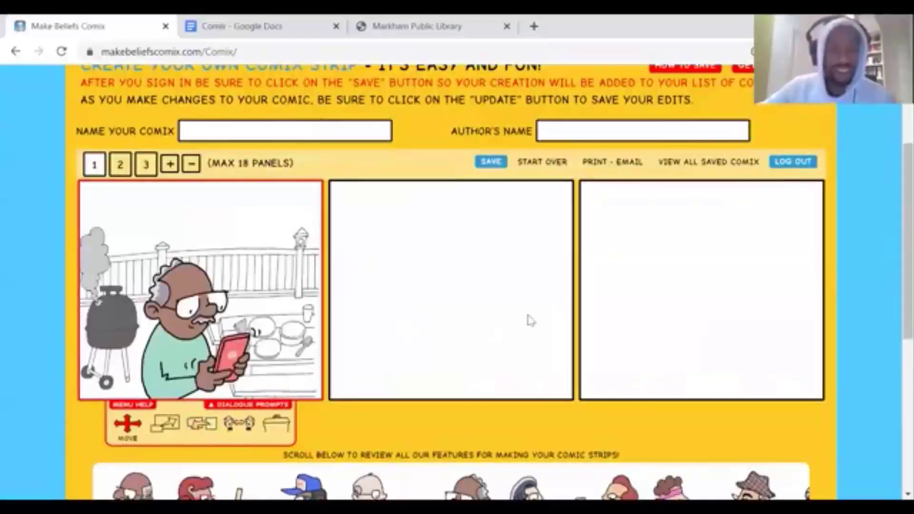
scroll(476, 318, down, 2)
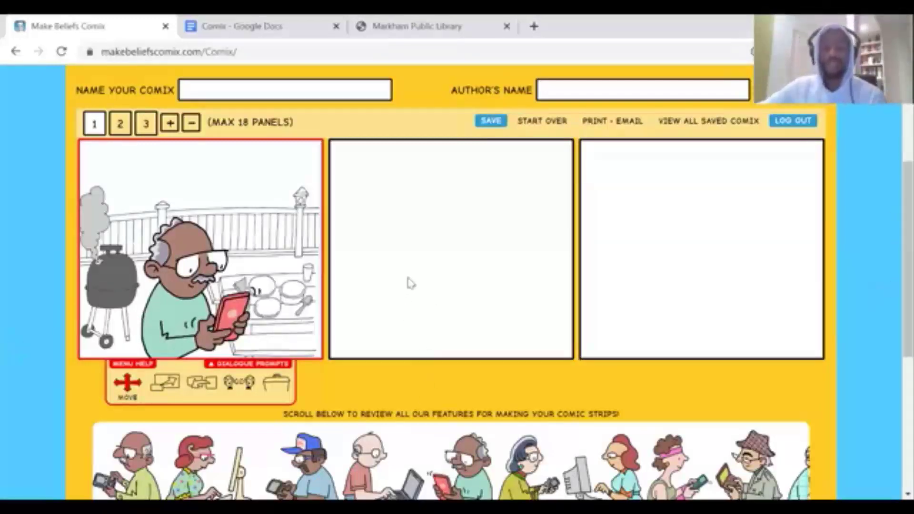
- Make the empty panel 2 active and return from the character choices to the full feature gallery
click(391, 246)
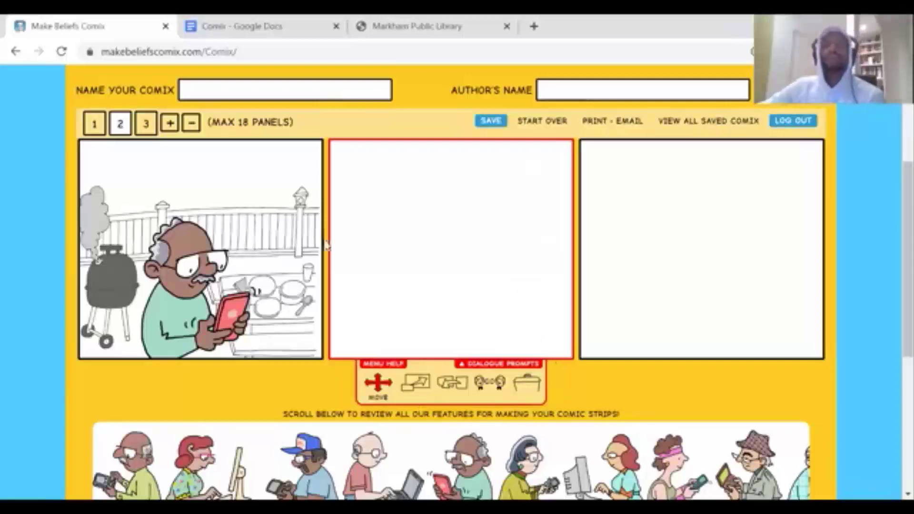
scroll(892, 259, down, 3)
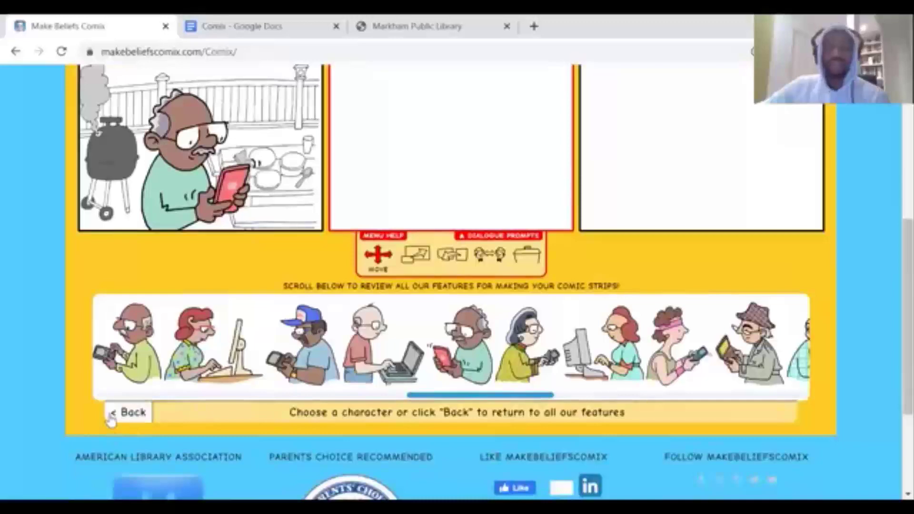
click(110, 413)
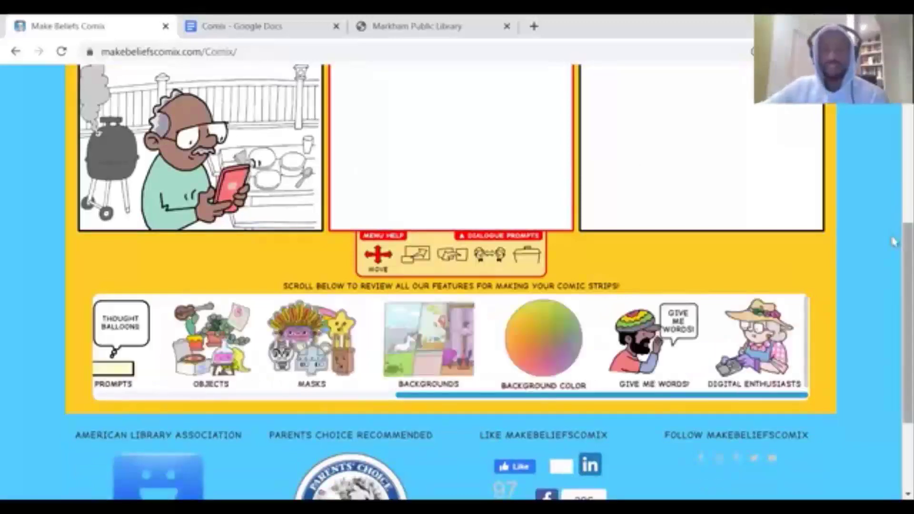
scroll(894, 209, up, 3)
scroll(894, 203, down, 1)
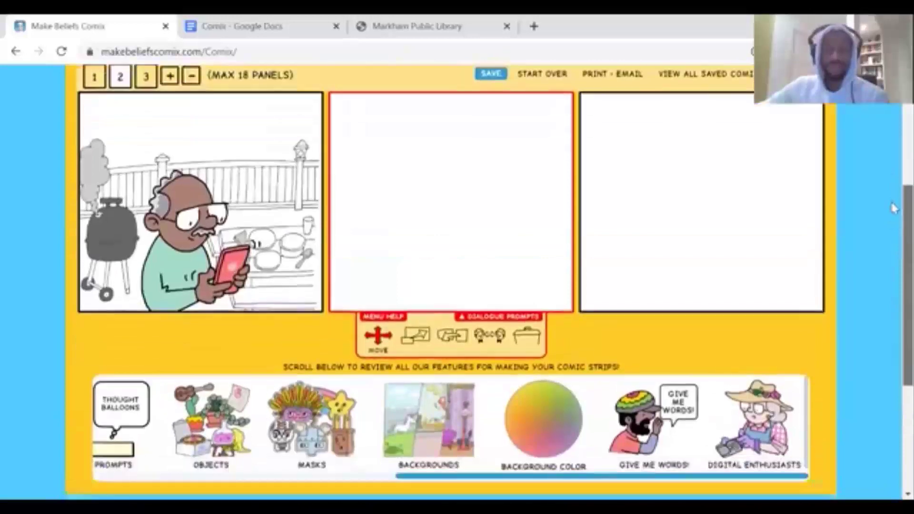
scroll(894, 209, up, 1)
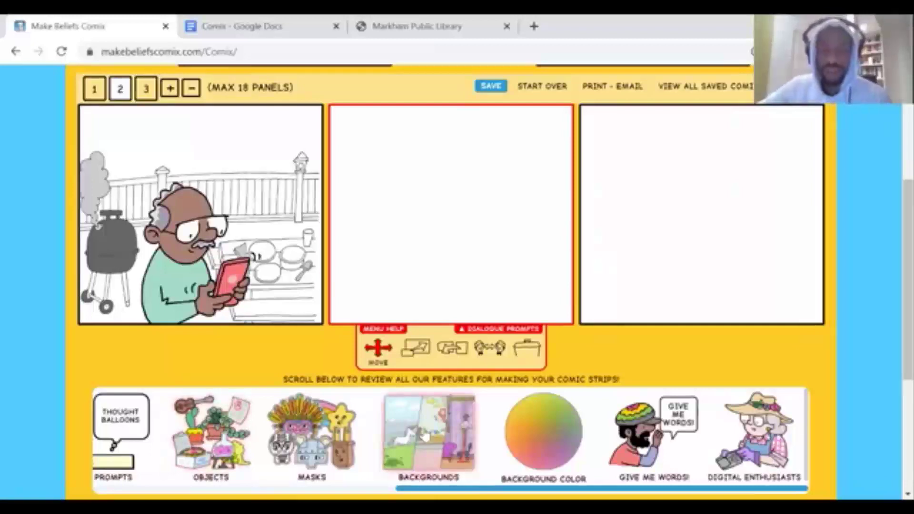
- Add the black-and-white living room background with the armchair, floor lamp and dark door to panel 2
click(425, 435)
scroll(894, 281, down, 1)
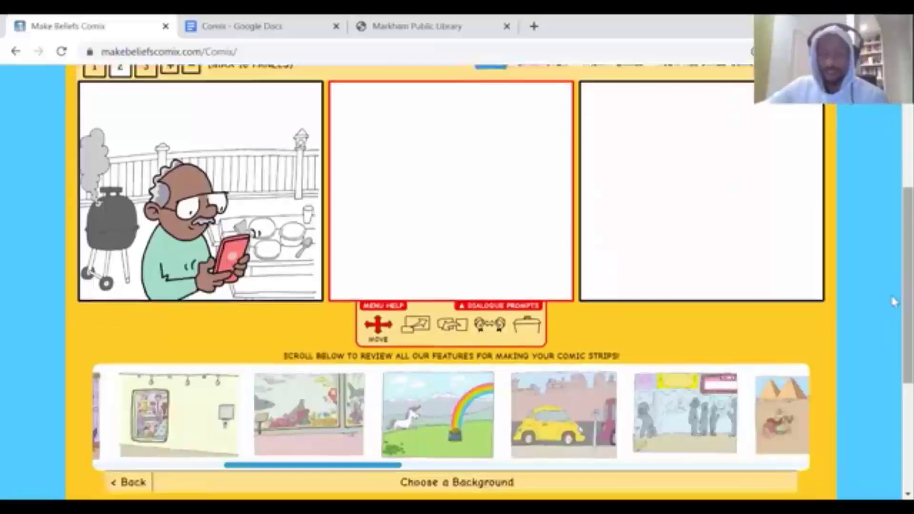
scroll(893, 305, down, 3)
scroll(373, 416, right, 1)
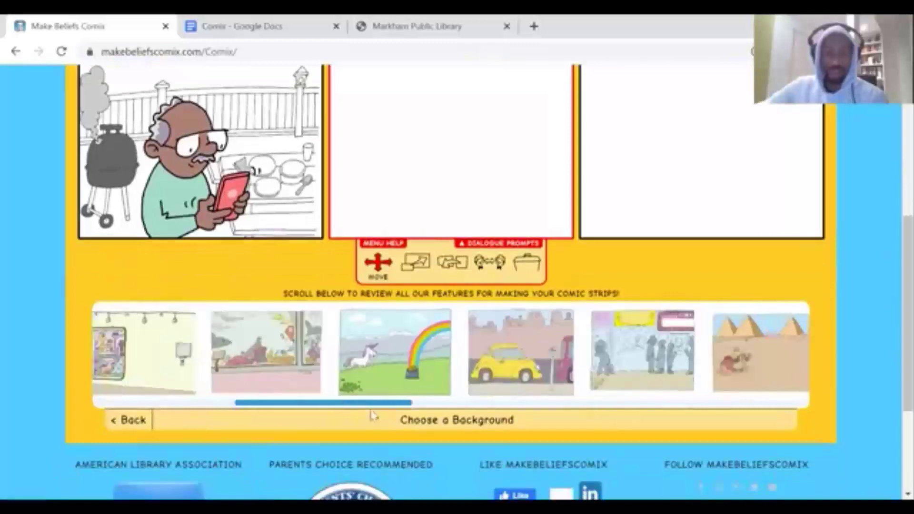
scroll(373, 415, right, 10)
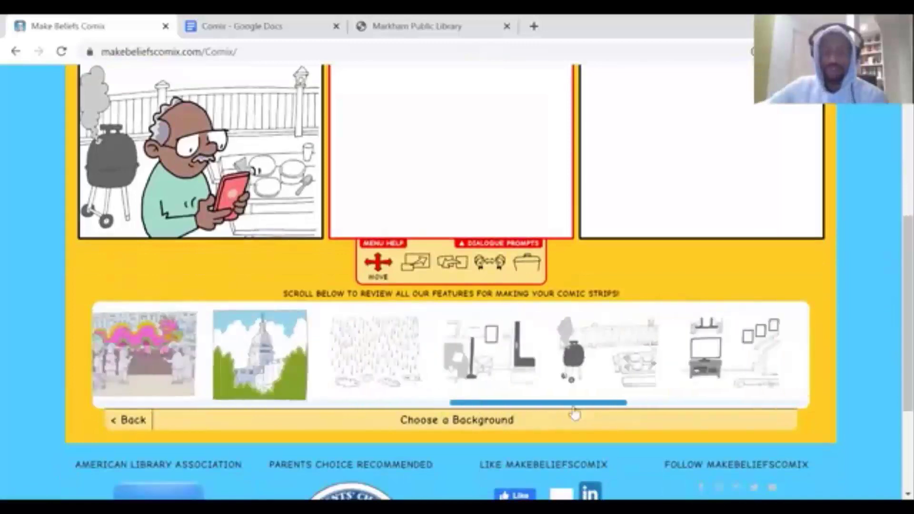
click(457, 350)
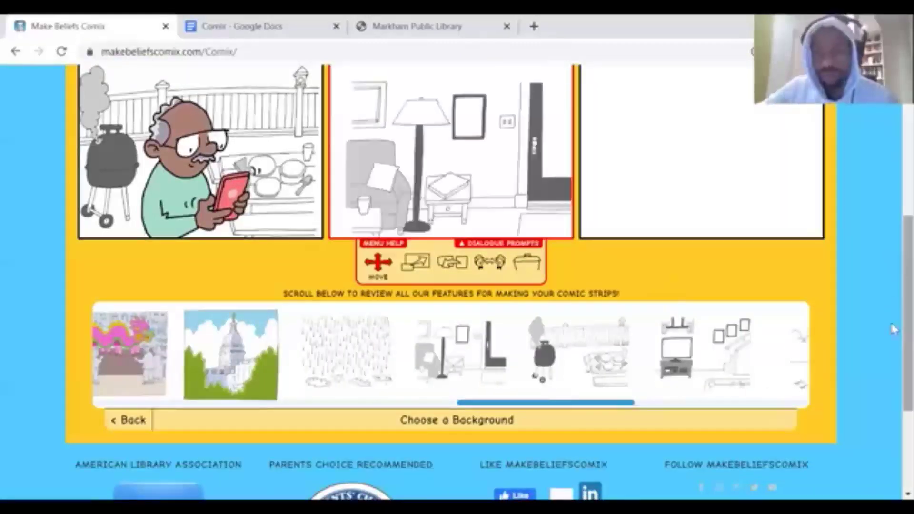
scroll(894, 329, up, 4)
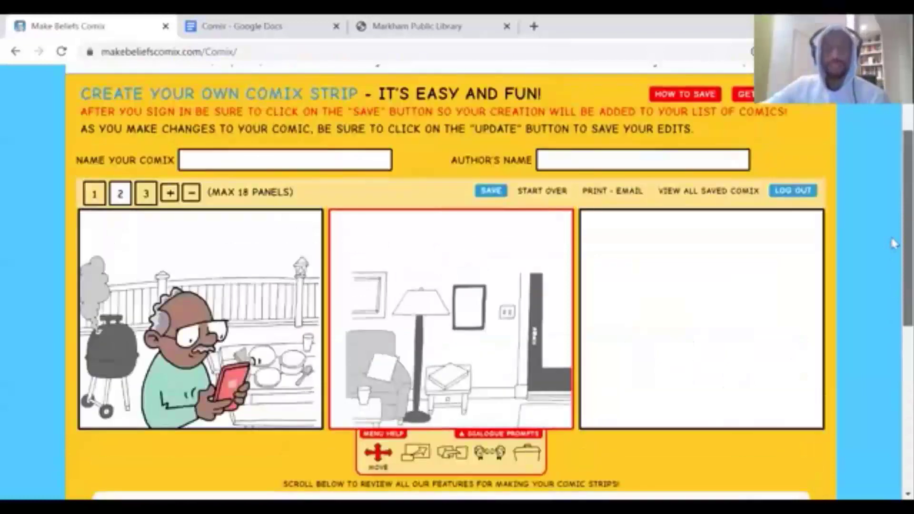
scroll(892, 272, down, 2)
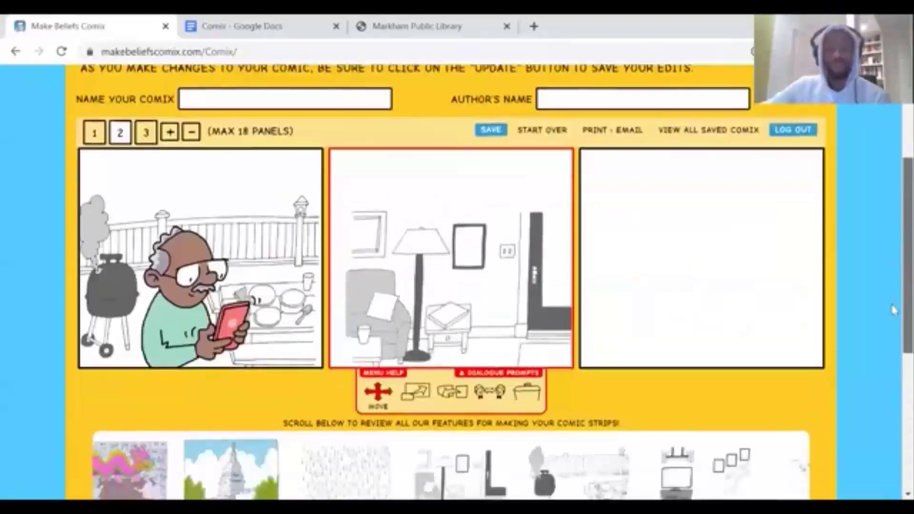
- Move the living room background slightly up and to the left in panel 2, and scale it up a little to fill the panel's width
scroll(893, 310, down, 2)
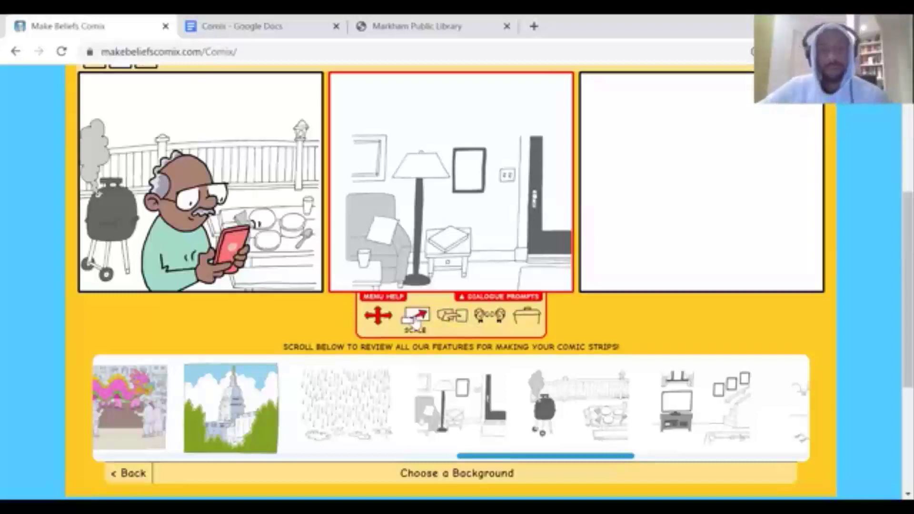
drag(451, 217, 439, 206)
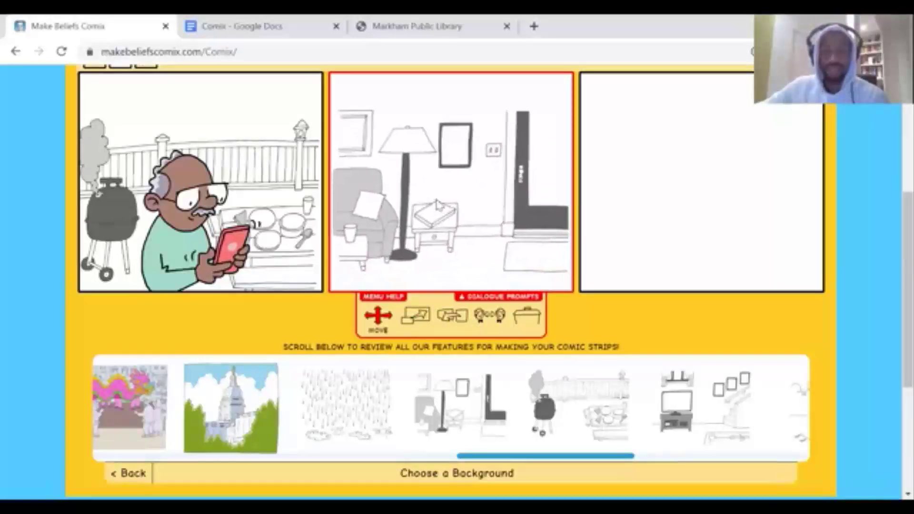
click(426, 317)
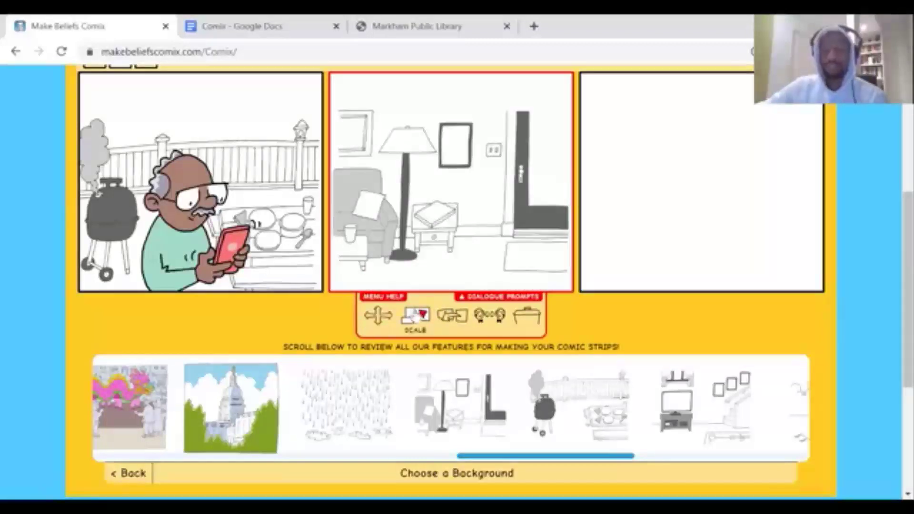
click(433, 208)
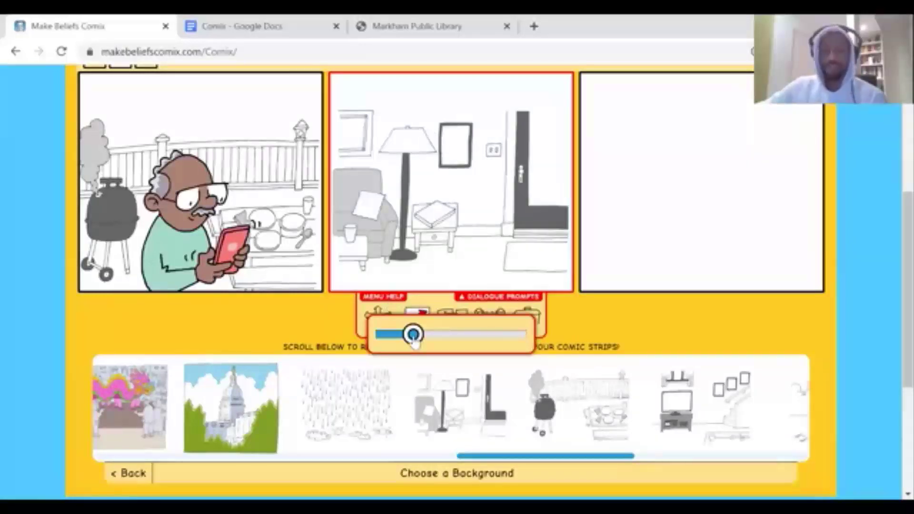
drag(412, 341, 420, 343)
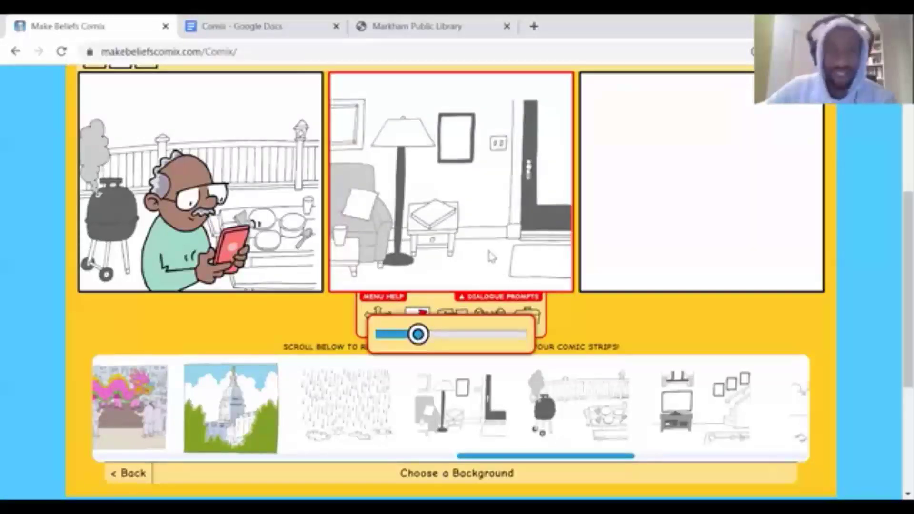
click(605, 329)
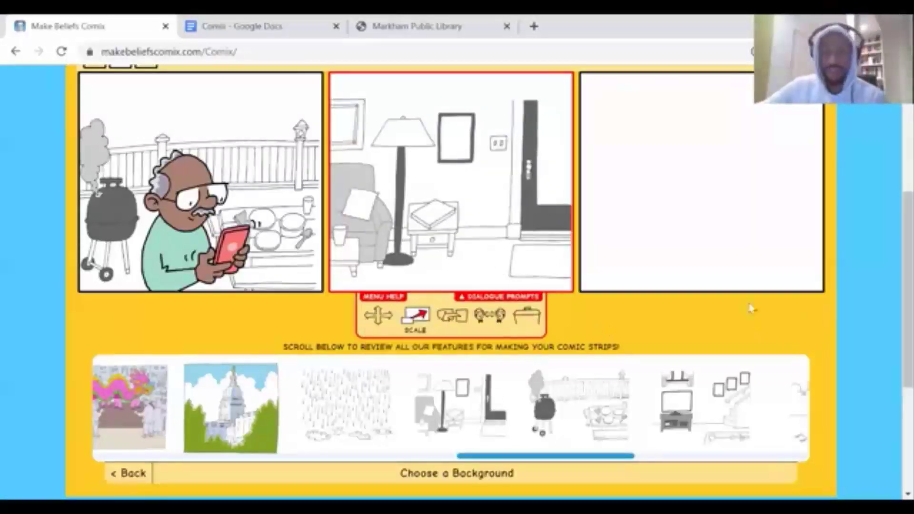
- Add the Digital Enthusiasts man in glasses and a green shirt with the red tablet to panel 2, and move him slightly left
click(129, 474)
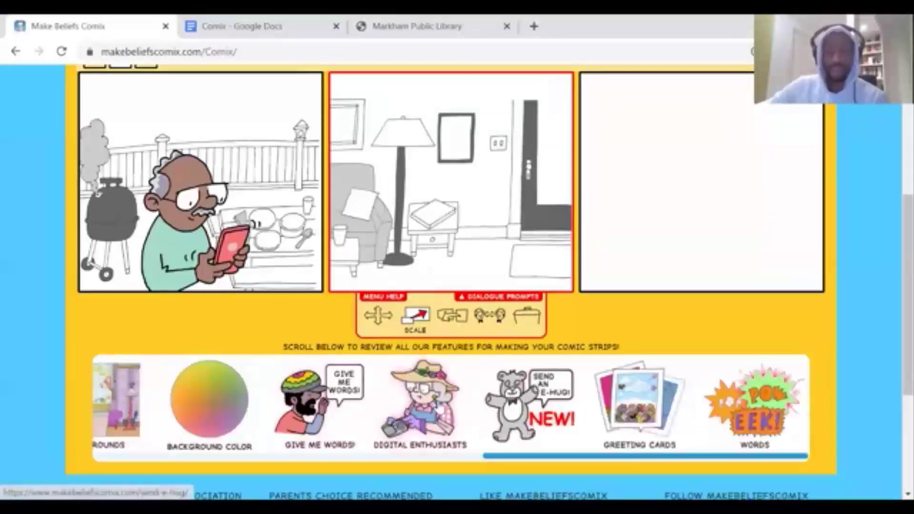
click(441, 409)
scroll(639, 322, down, 5)
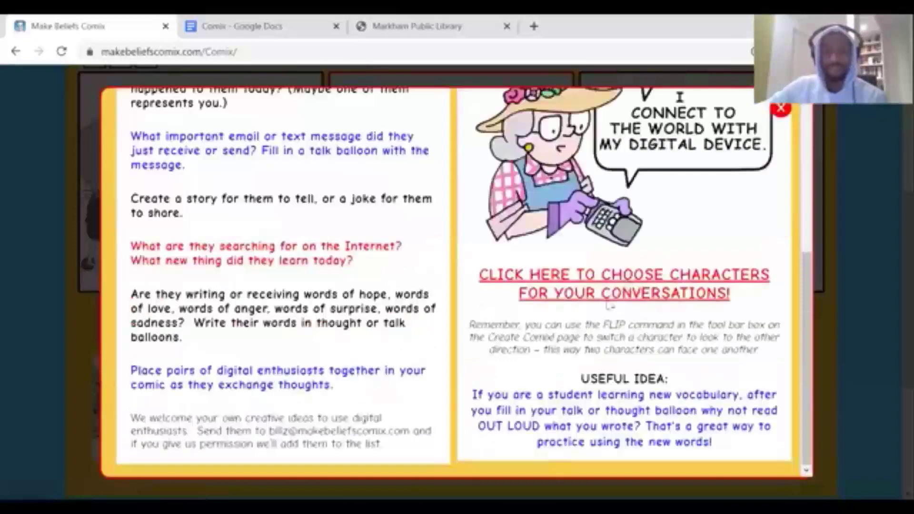
click(610, 303)
scroll(333, 393, down, 2)
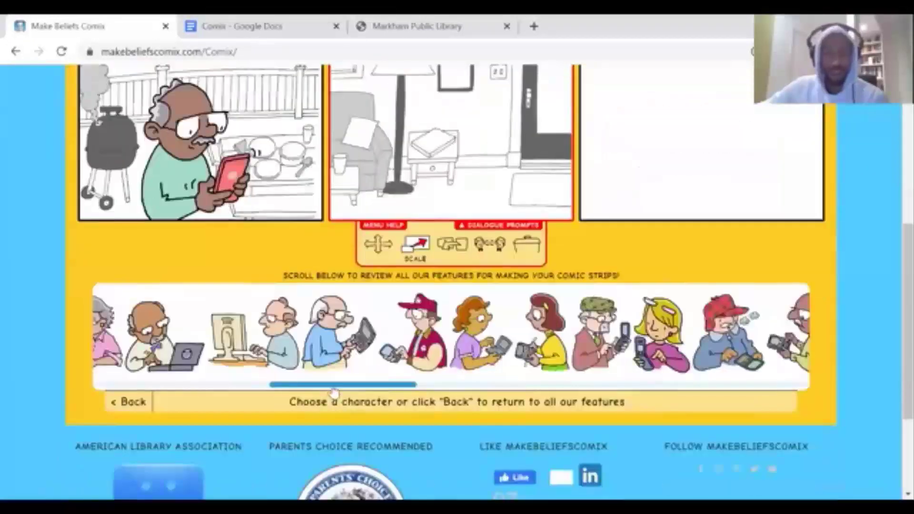
drag(335, 393, 481, 374)
click(505, 334)
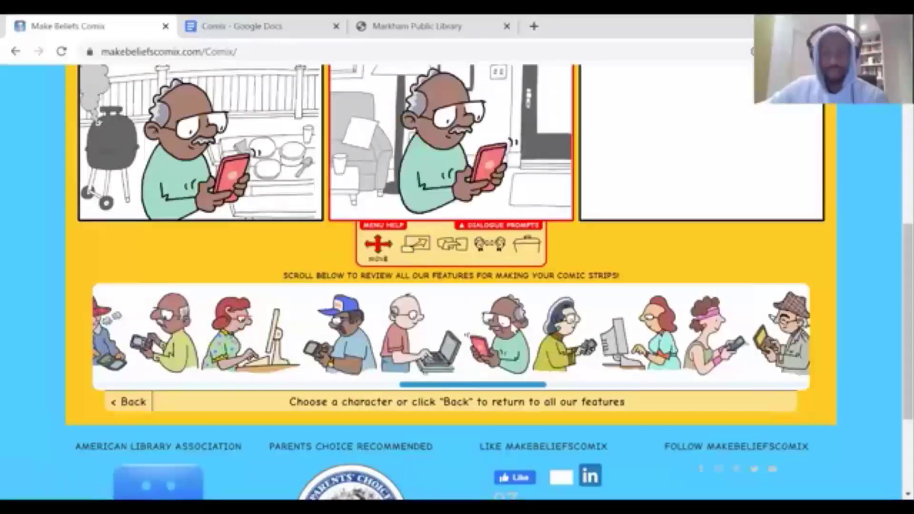
scroll(890, 329, up, 3)
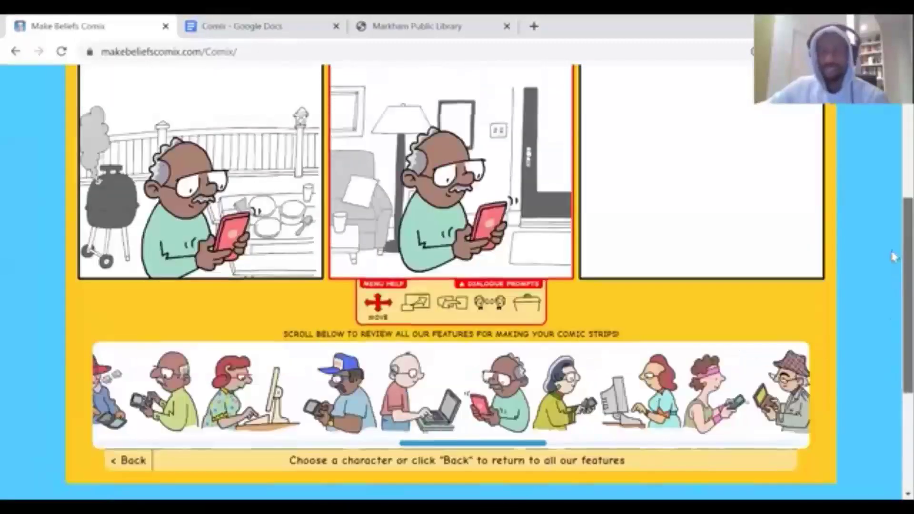
drag(453, 273, 424, 274)
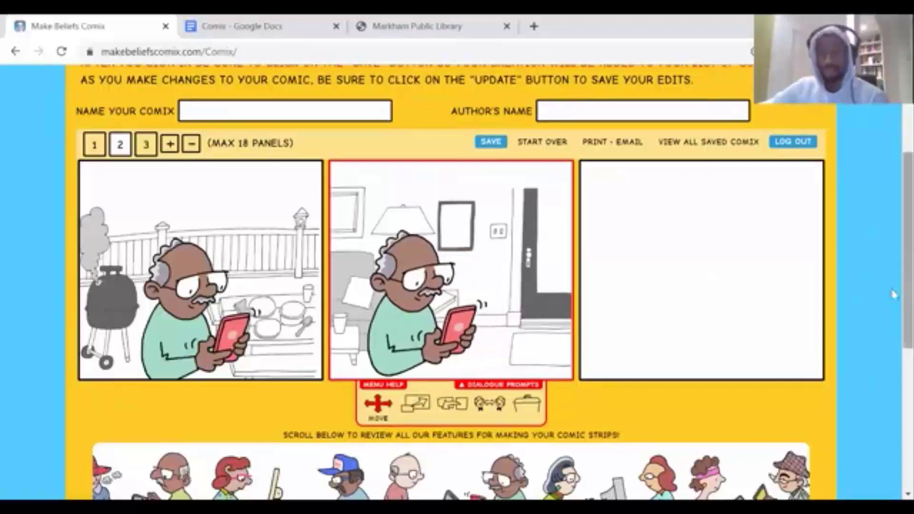
- Add the first talk balloon, with its tail at the lower left, to panel 2 and place it above and right of the man's face
scroll(894, 305, down, 4)
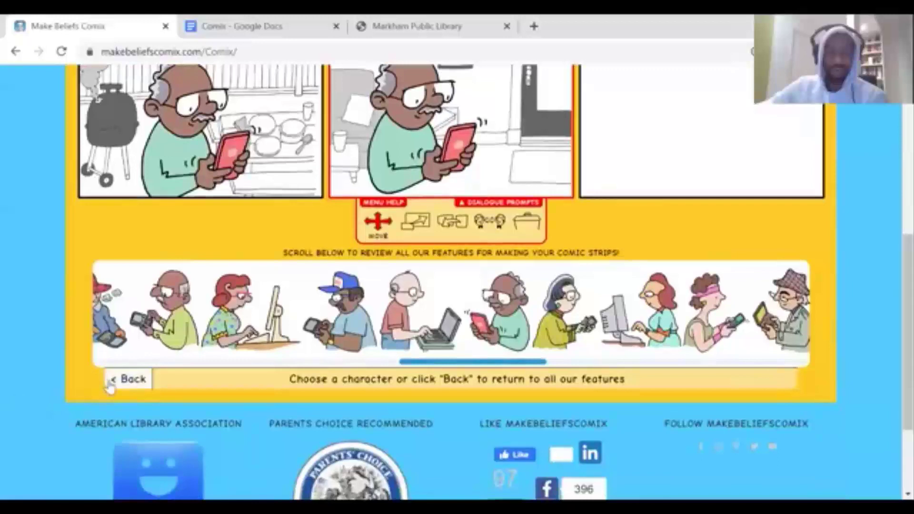
click(128, 379)
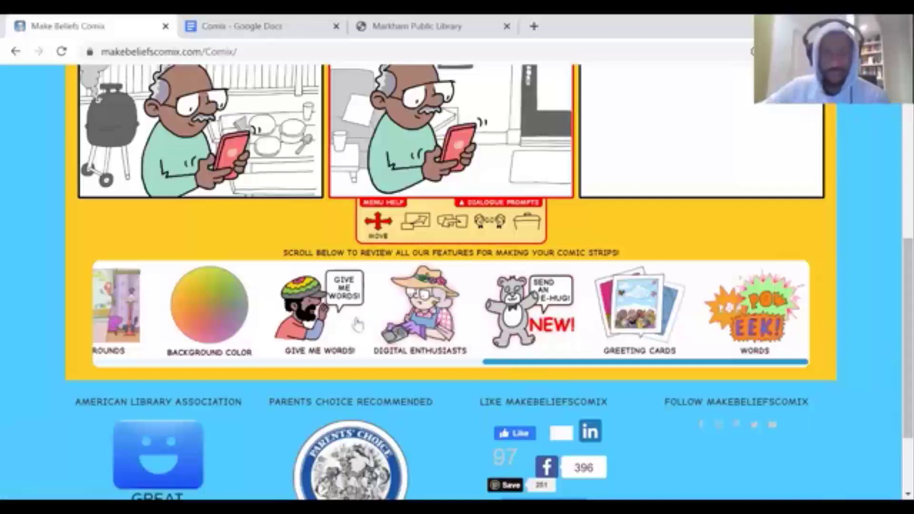
drag(529, 364, 188, 364)
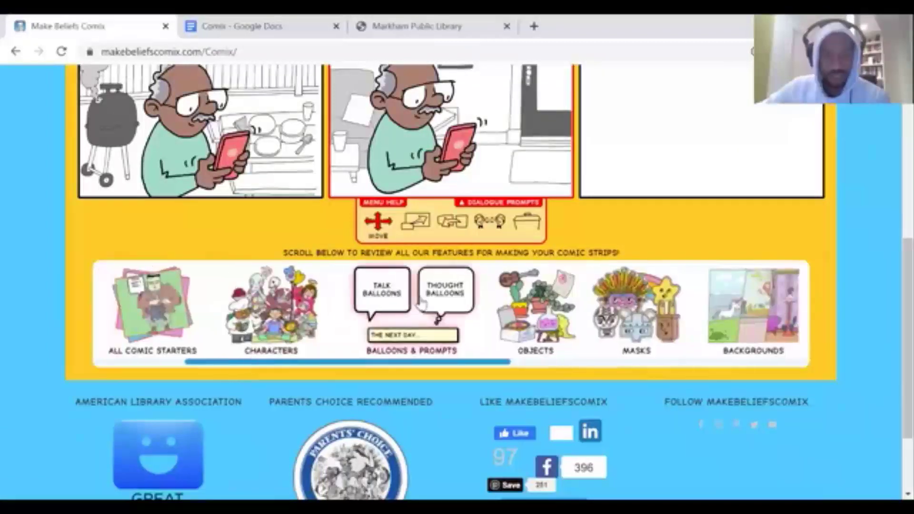
click(388, 301)
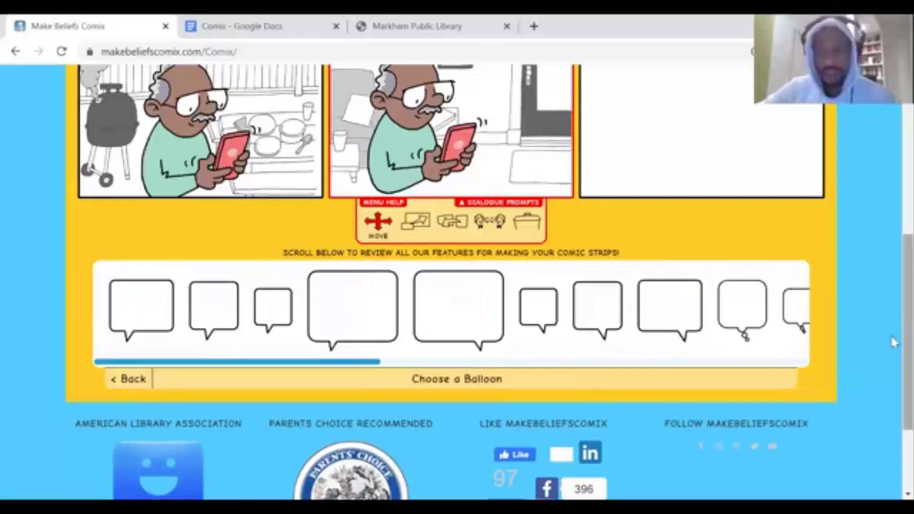
scroll(892, 302, up, 3)
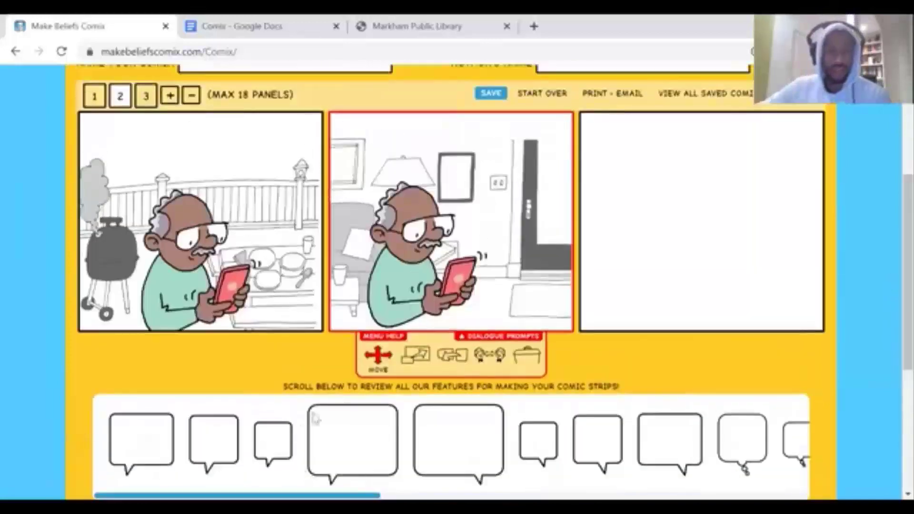
click(131, 438)
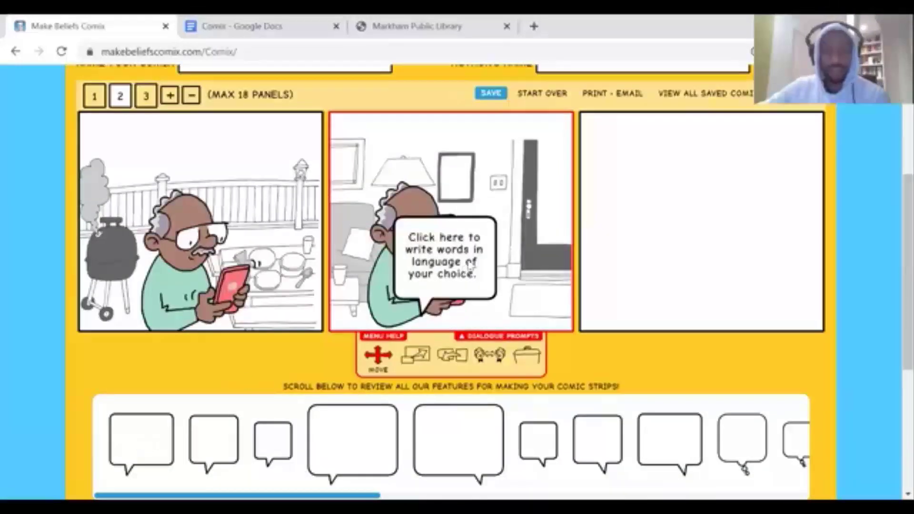
drag(471, 267, 512, 174)
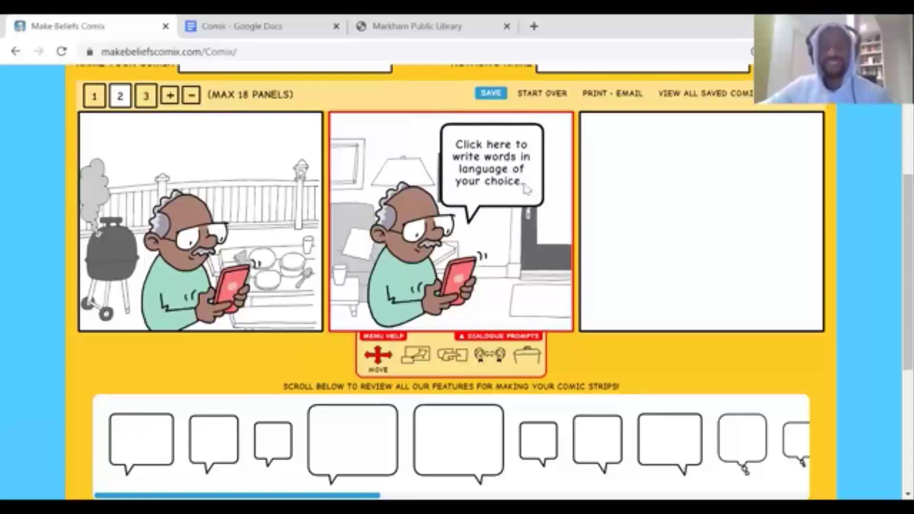
- Write "Hmmm... how can I use this to read eBooks from the library?" in panel 2's talk balloon
click(527, 174)
text(Hmm)
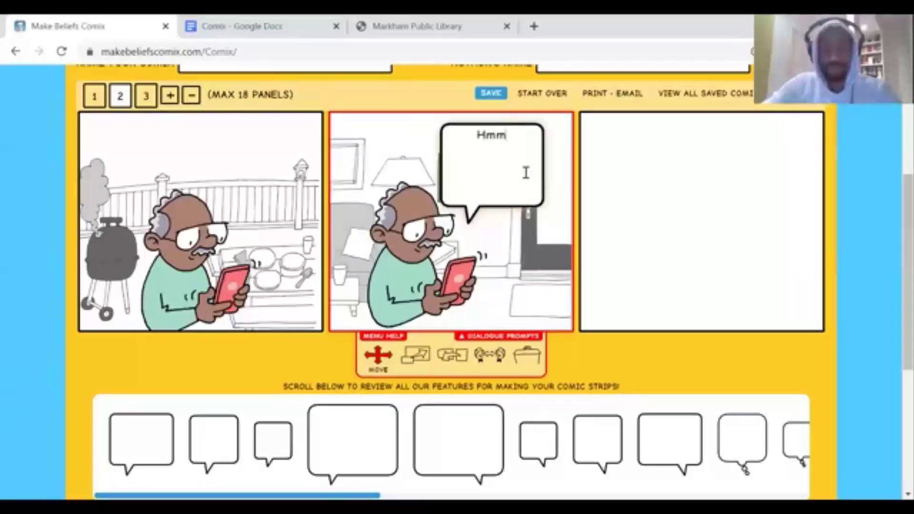
text(m)
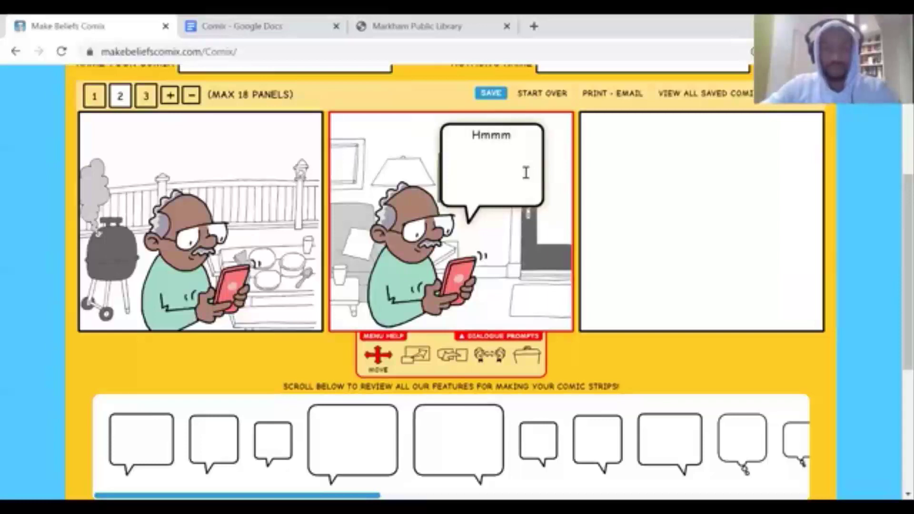
text(... how)
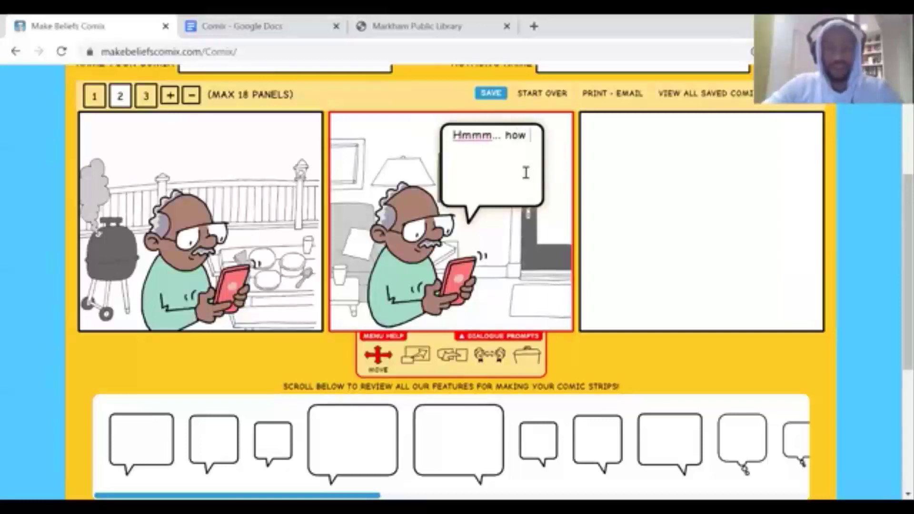
text( can I us)
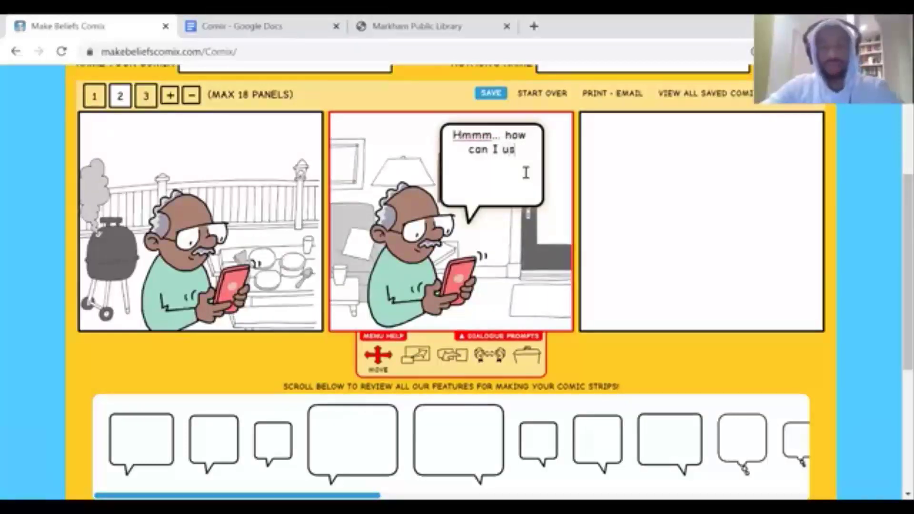
text(e this to re)
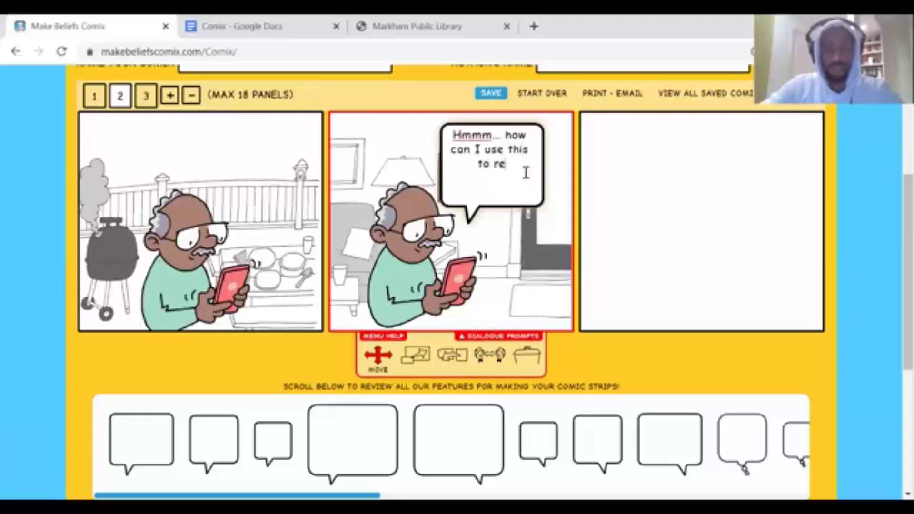
text(ad eBooks f)
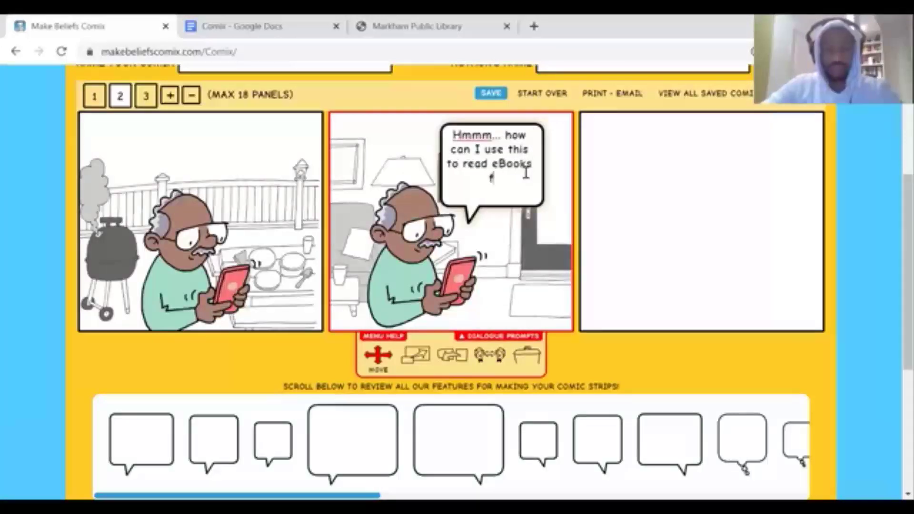
text(rom the l)
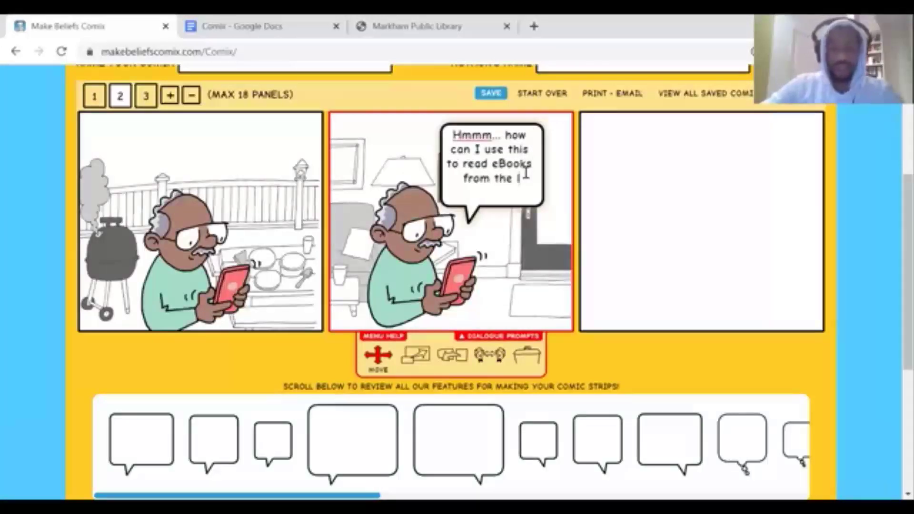
text(ibrary?)
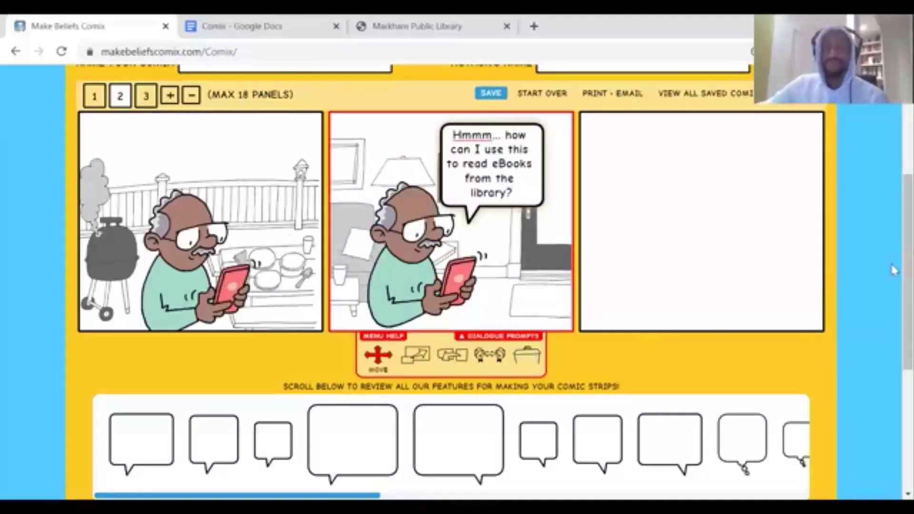
- Return from the balloon choices to the full feature gallery and bring up the poses of the blue-and-yellow robot under Characters
scroll(894, 268, down, 1)
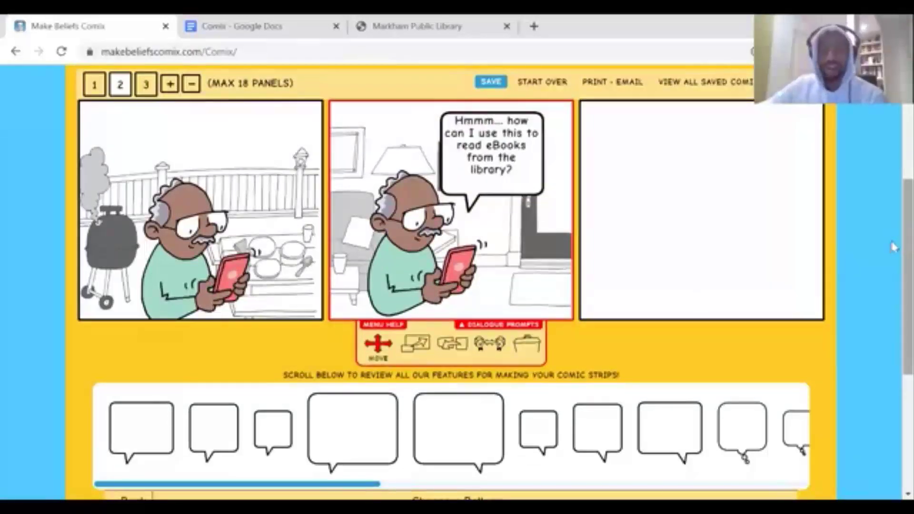
scroll(893, 247, down, 1)
scroll(894, 243, up, 2)
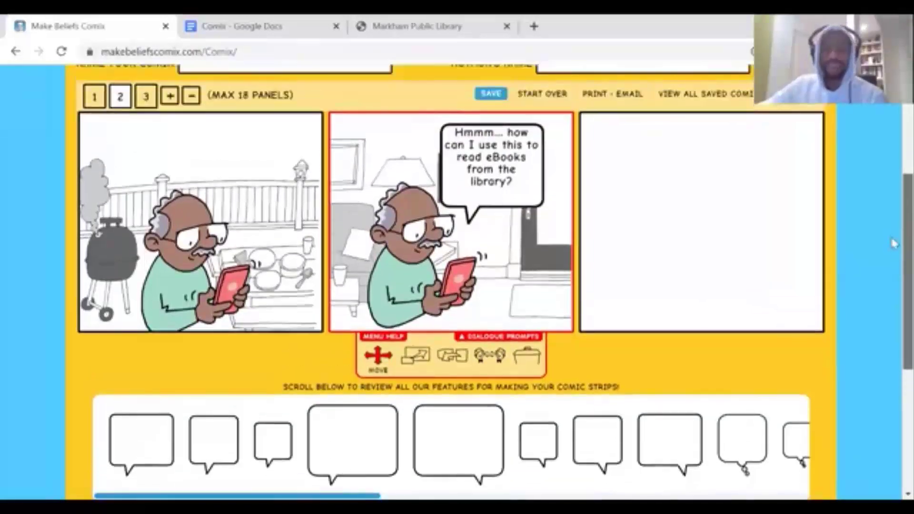
scroll(893, 248, down, 4)
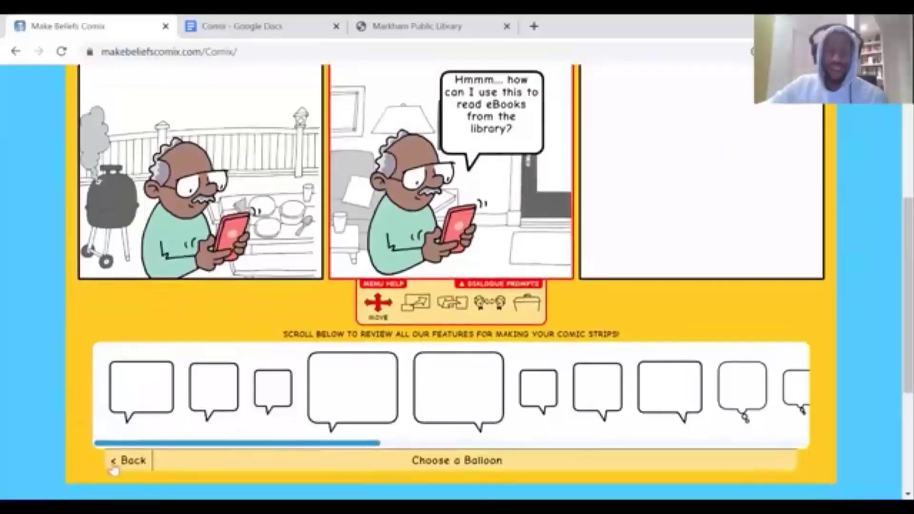
click(116, 468)
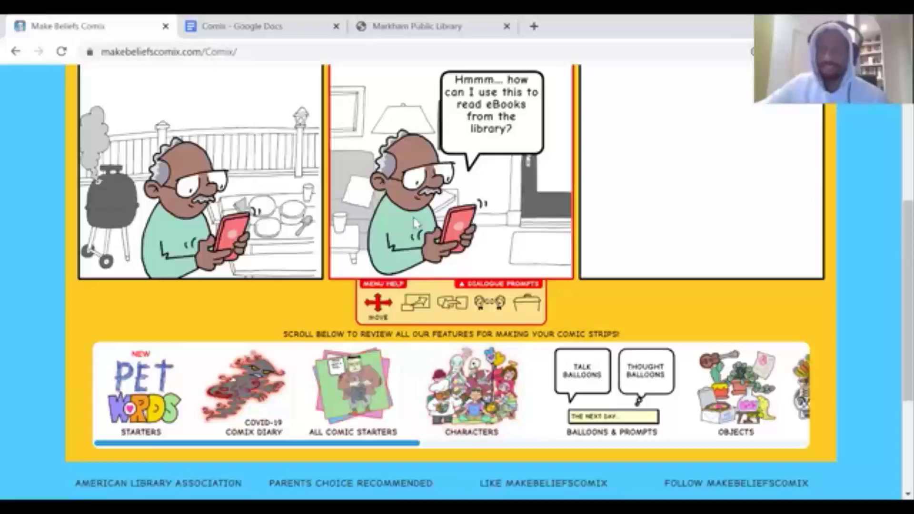
click(430, 410)
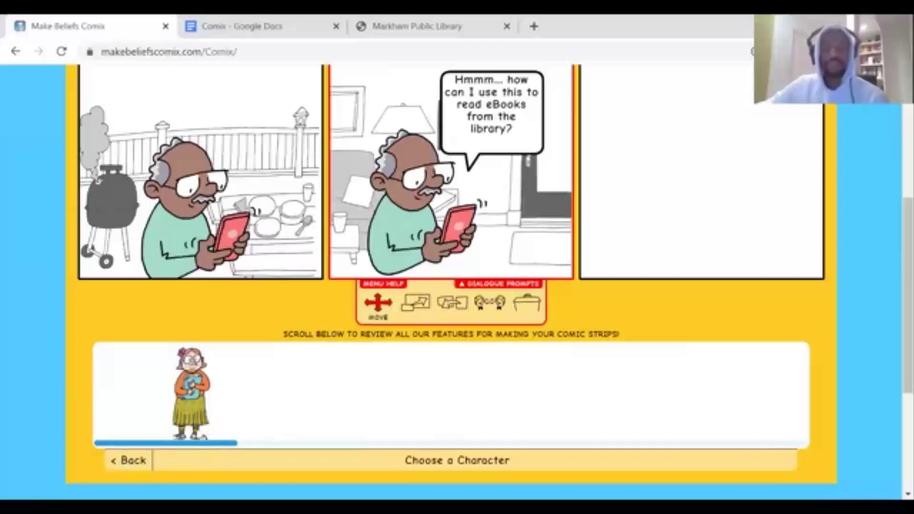
drag(139, 447, 114, 441)
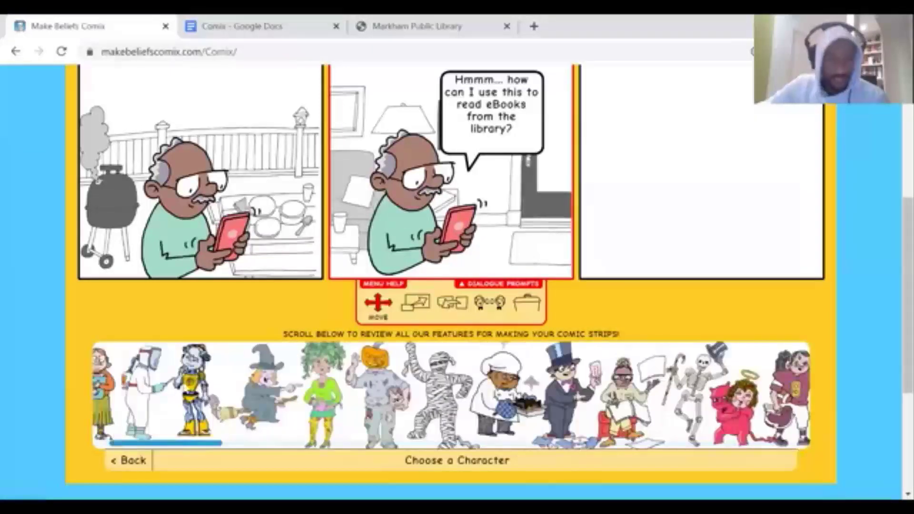
click(557, 346)
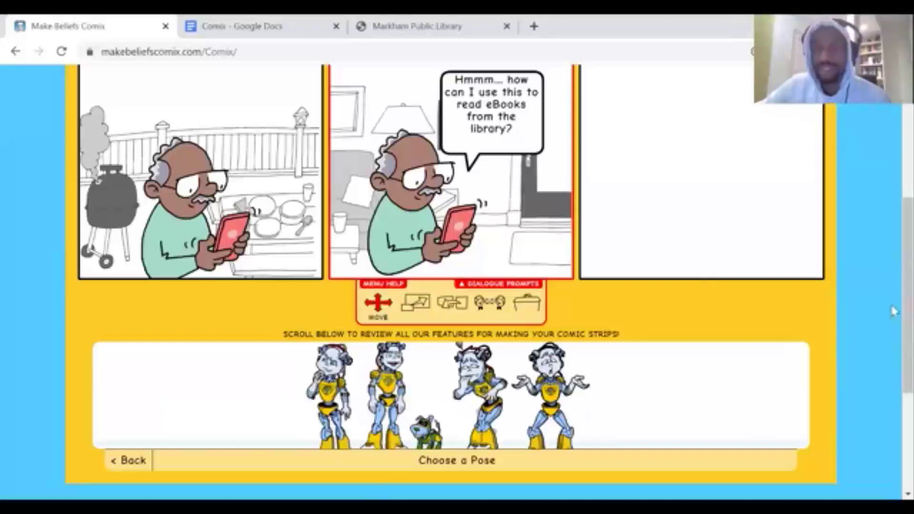
- Try the thinking robot pose to the right of the man in panel 2, and delete the robot from the panel
scroll(893, 291, up, 2)
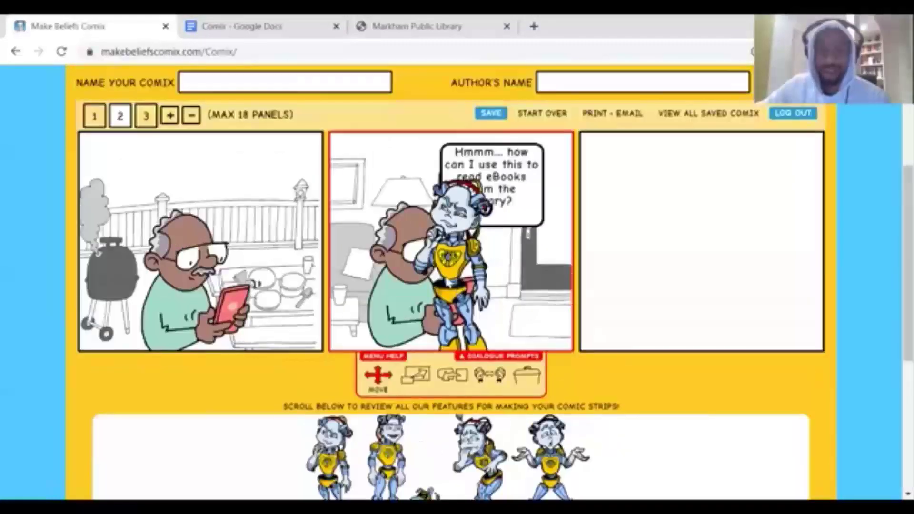
drag(493, 279, 506, 243)
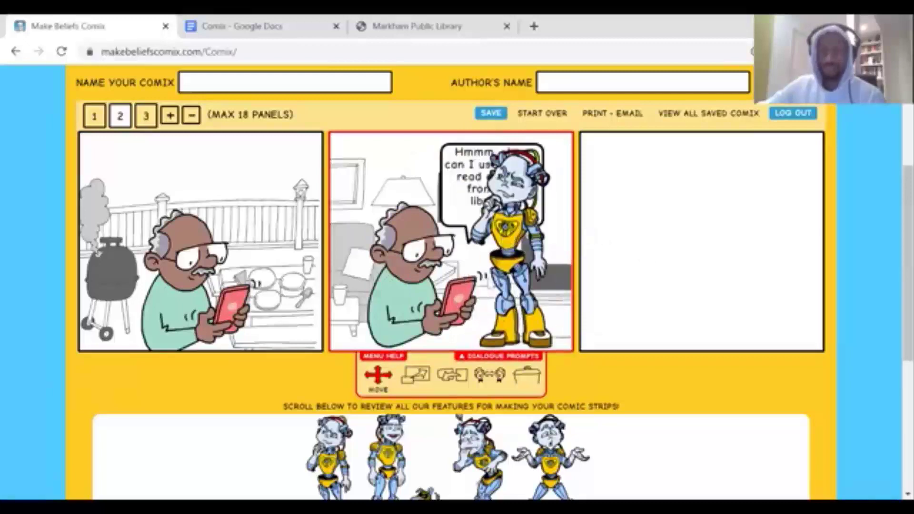
click(520, 382)
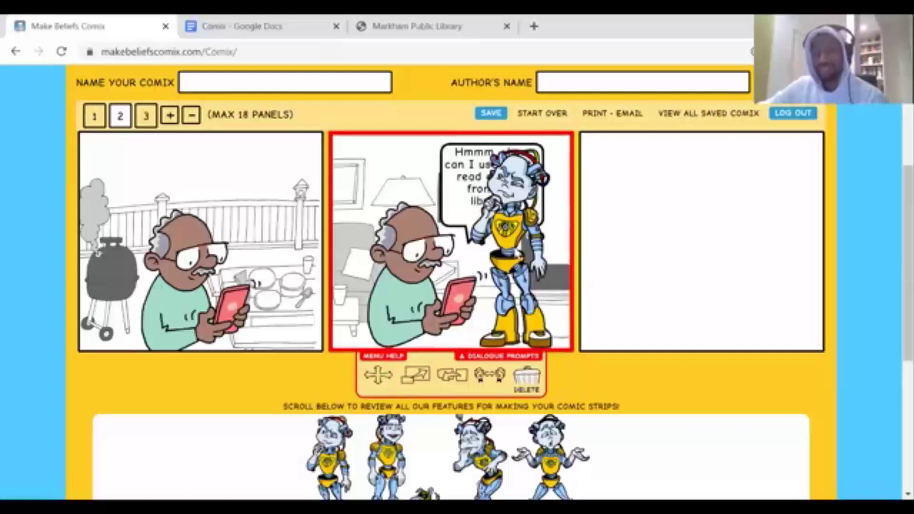
click(518, 255)
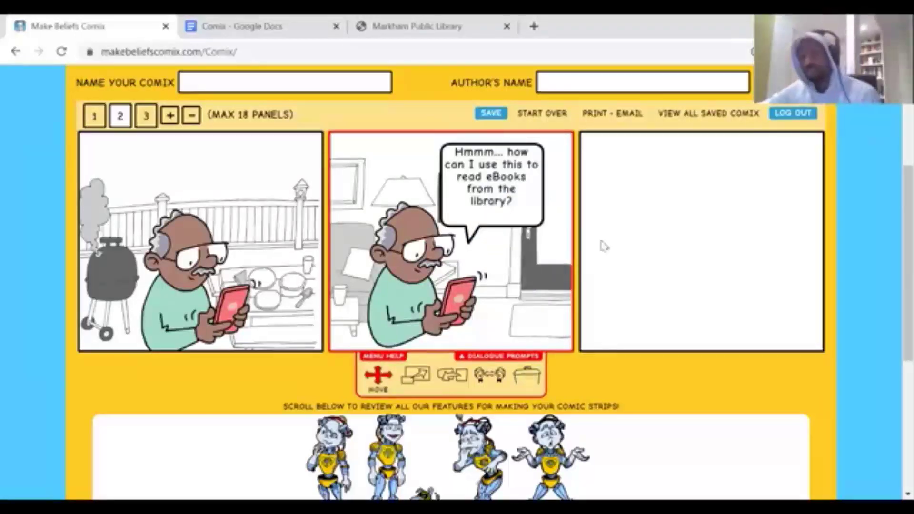
- Make the empty panel 3 active and add the smiling standing robot pose with the small green dog
click(628, 256)
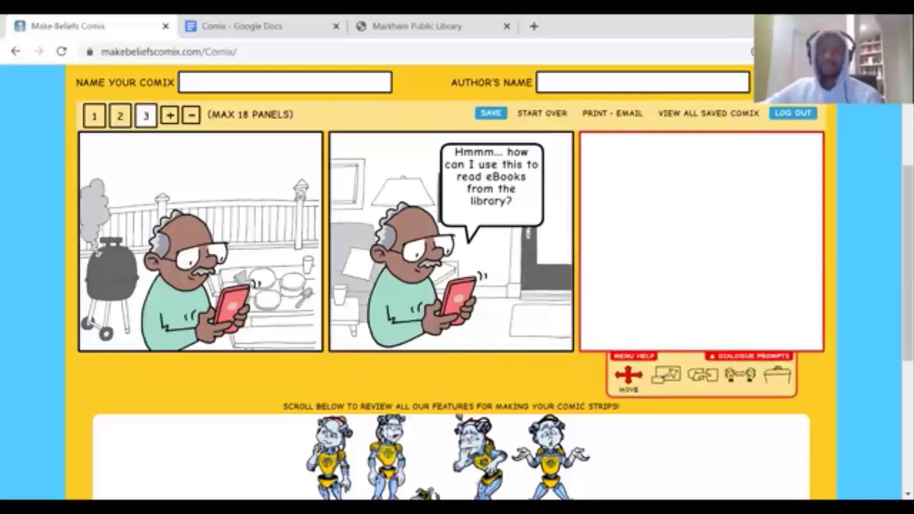
drag(895, 245, 893, 282)
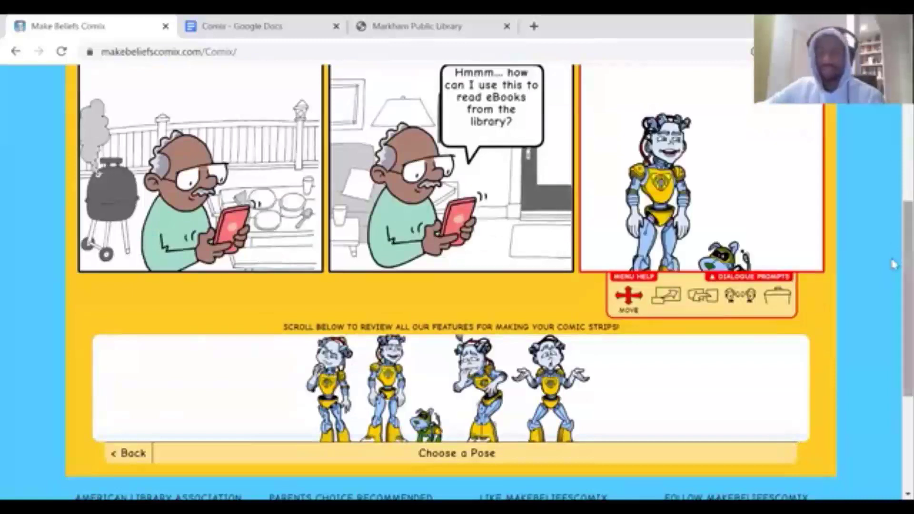
drag(894, 264, 894, 242)
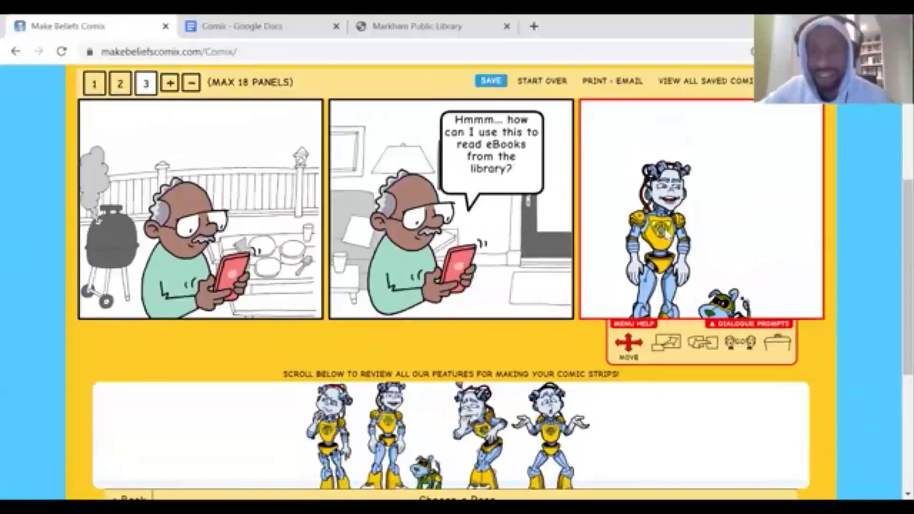
- Move the robot and dog up so both fit fully inside panel 3, and return to the full feature gallery
drag(662, 231, 647, 184)
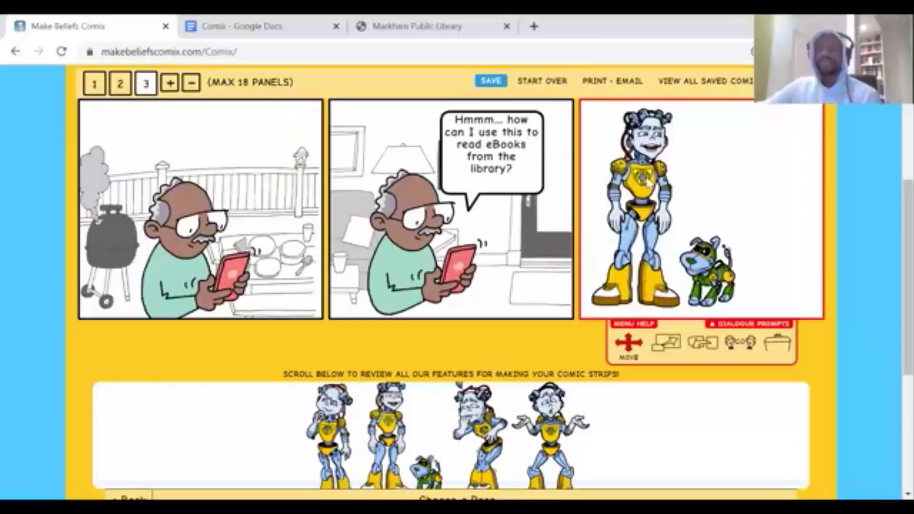
scroll(892, 209, down, 2)
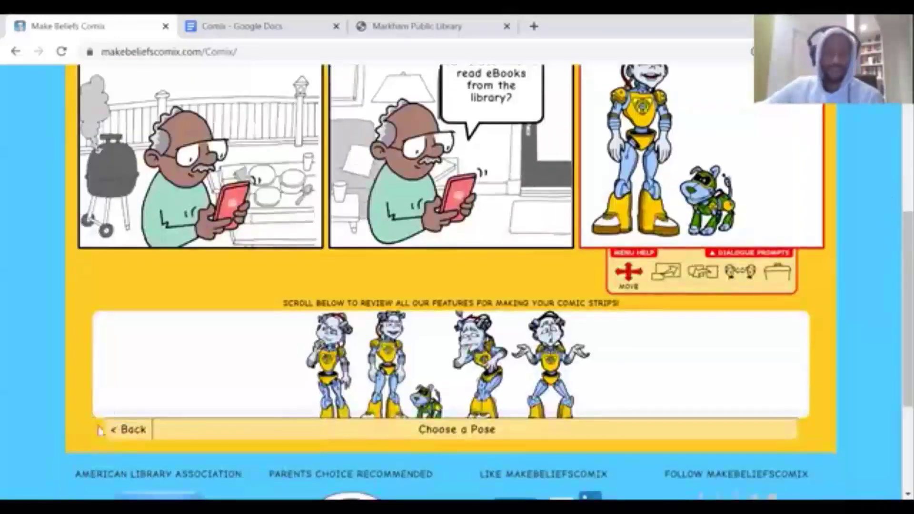
click(128, 430)
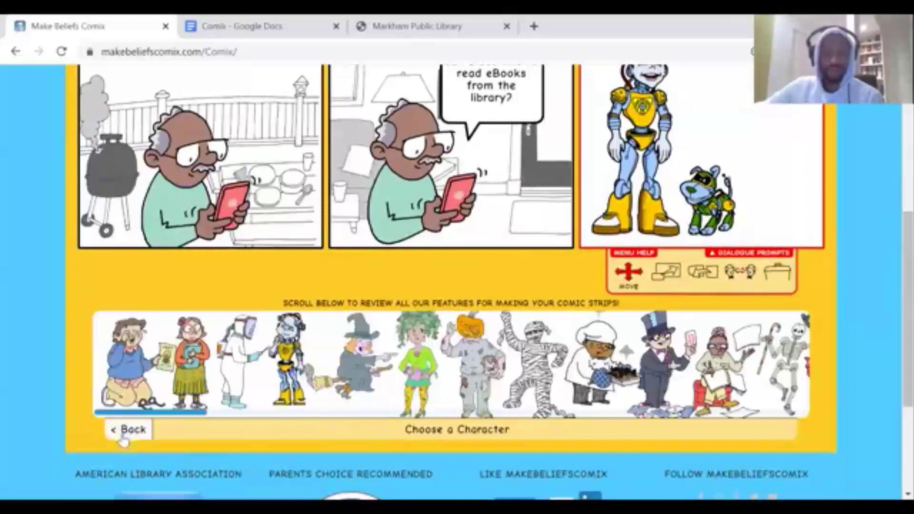
click(127, 430)
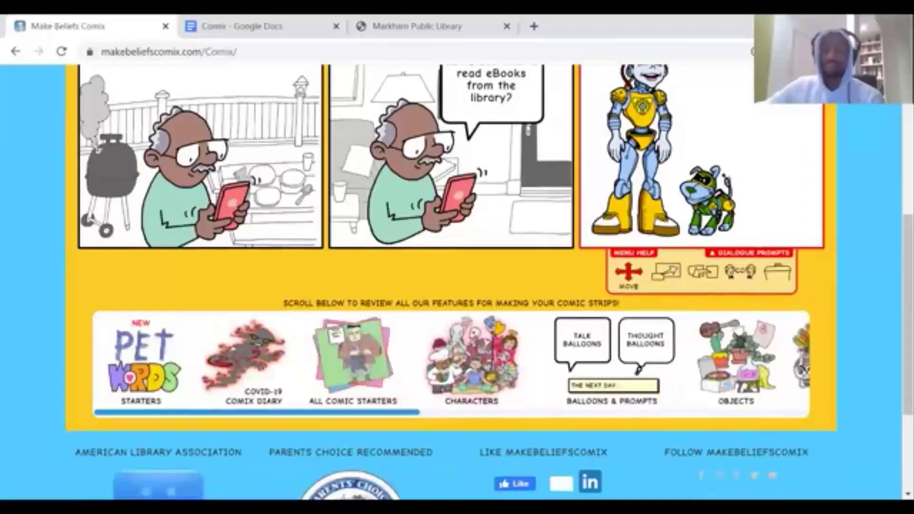
- Add a large talk balloon with a lower-left tail to panel 3 and place it beside the robot's head, above the dog
scroll(892, 291, up, 1)
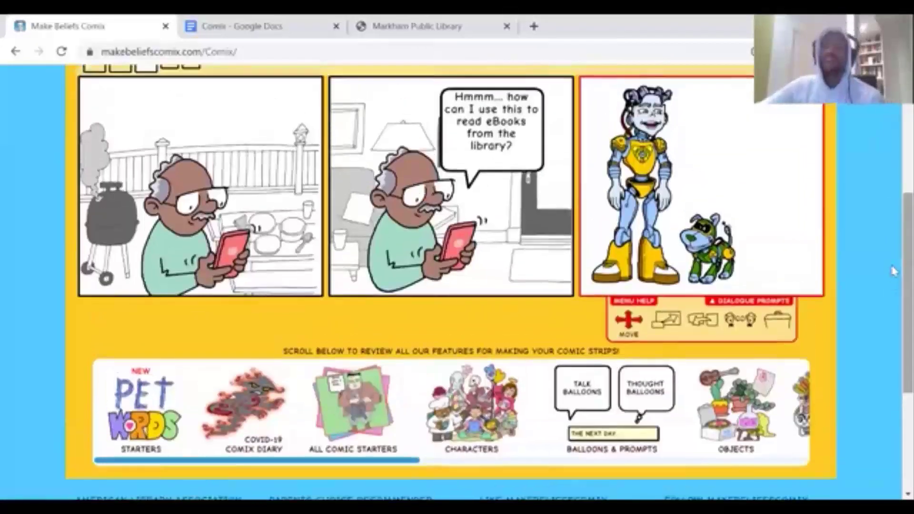
click(590, 398)
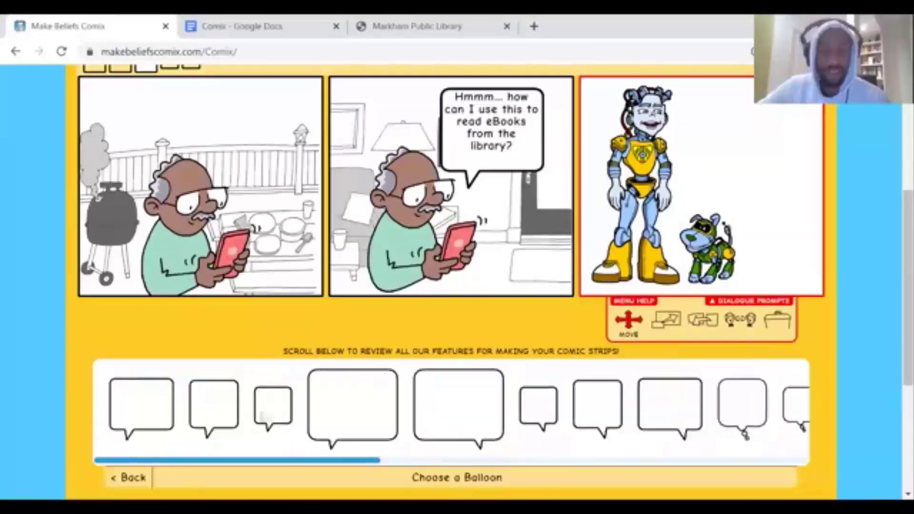
click(464, 390)
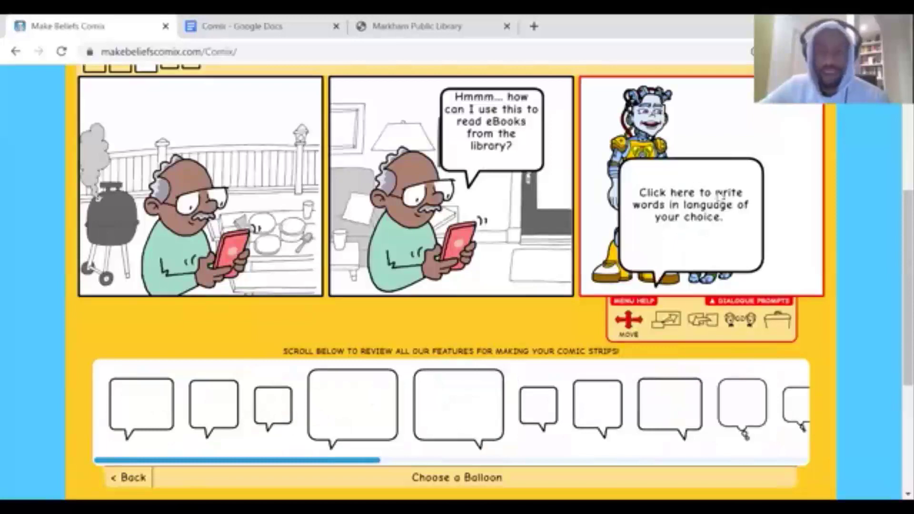
drag(779, 140, 761, 141)
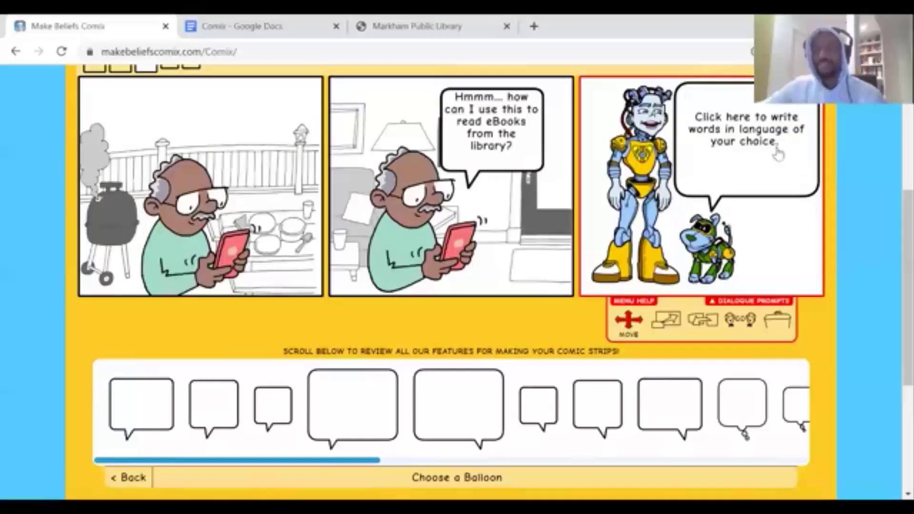
scroll(779, 153, up, 5)
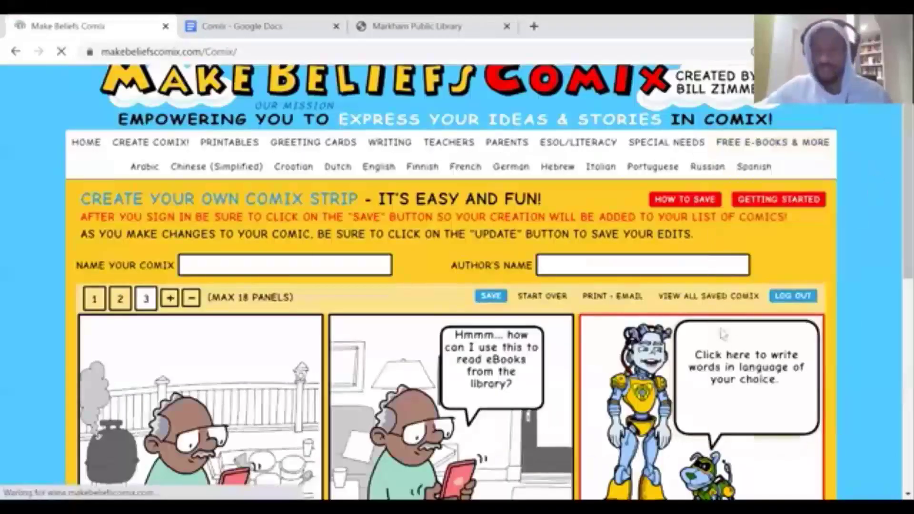
scroll(752, 317, down, 1)
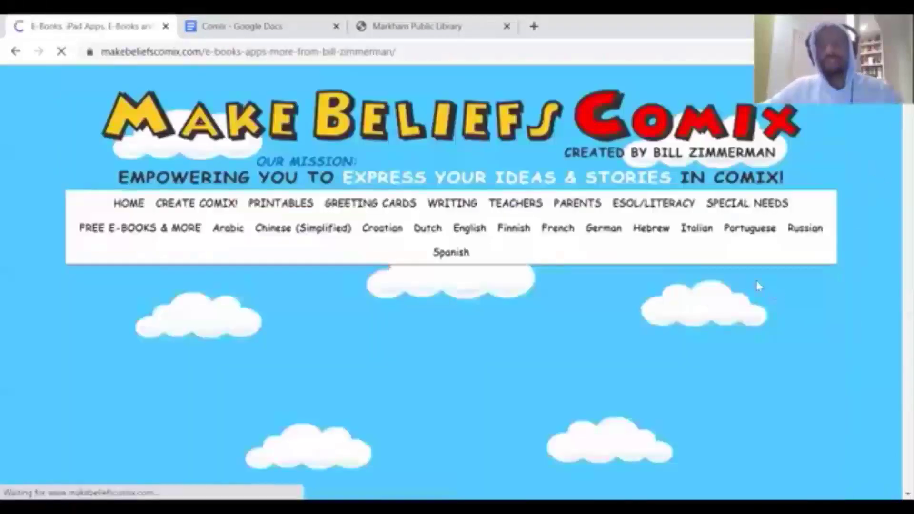
scroll(384, 300, down, 5)
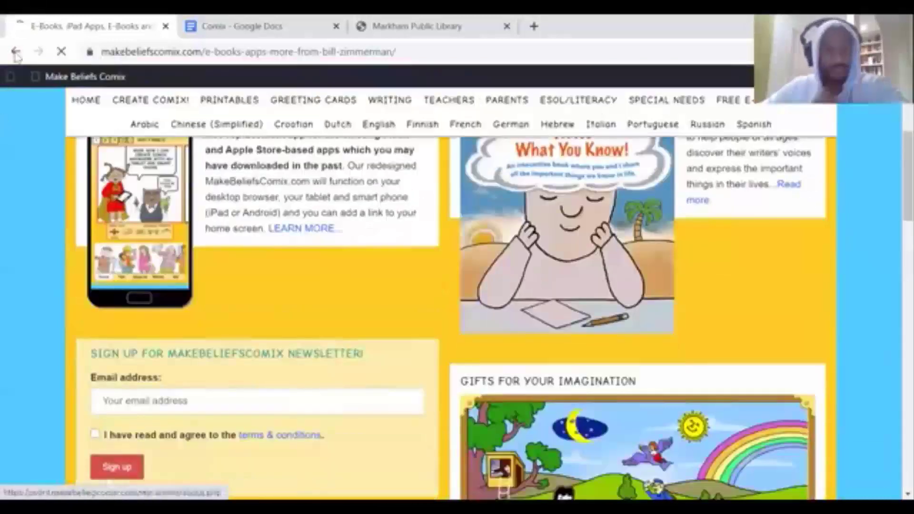
click(15, 51)
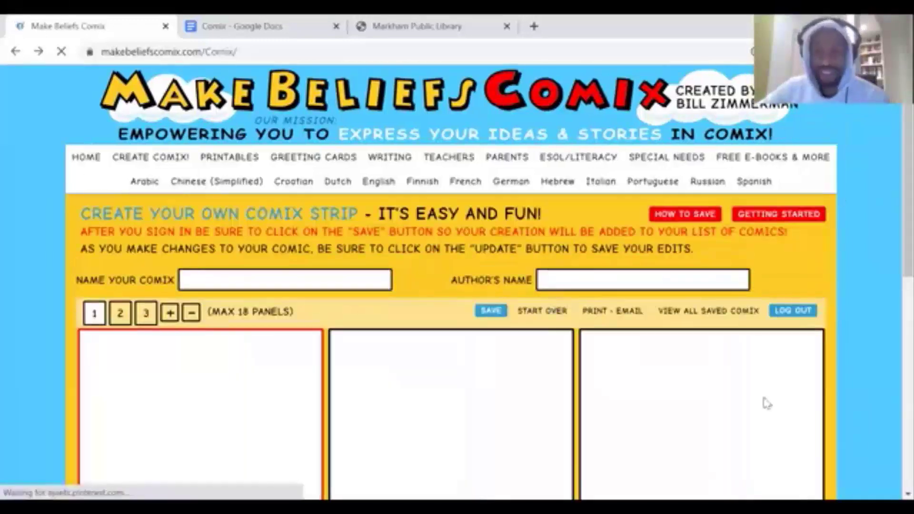
- Save the comic online under the name "new eBook comic" with the author's name filled in
scroll(552, 301, down, 4)
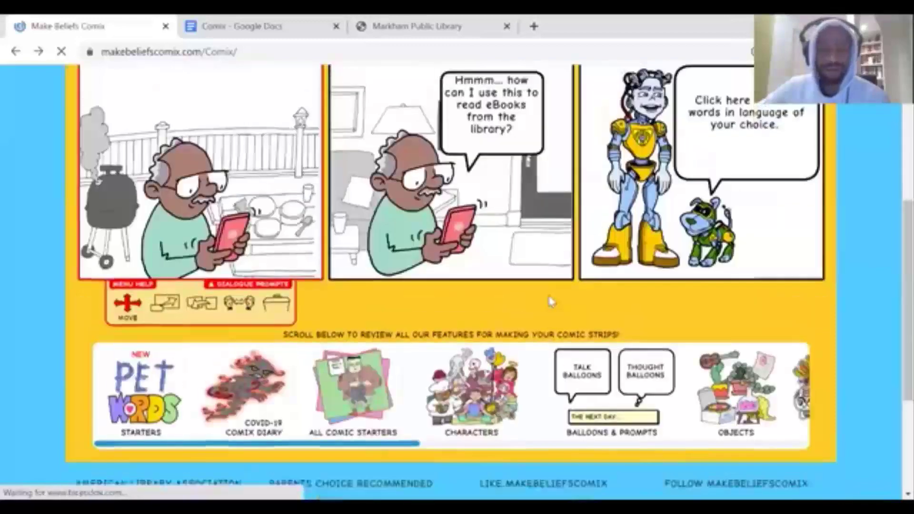
scroll(552, 301, up, 3)
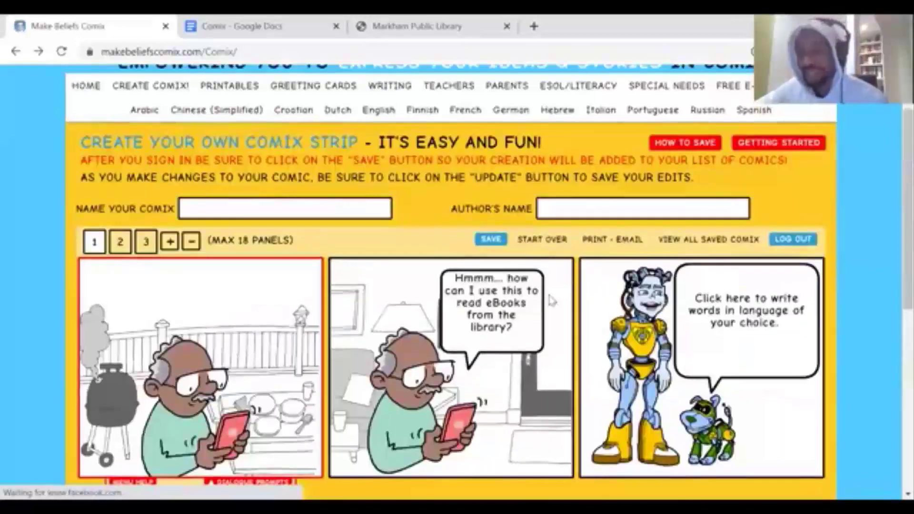
click(491, 239)
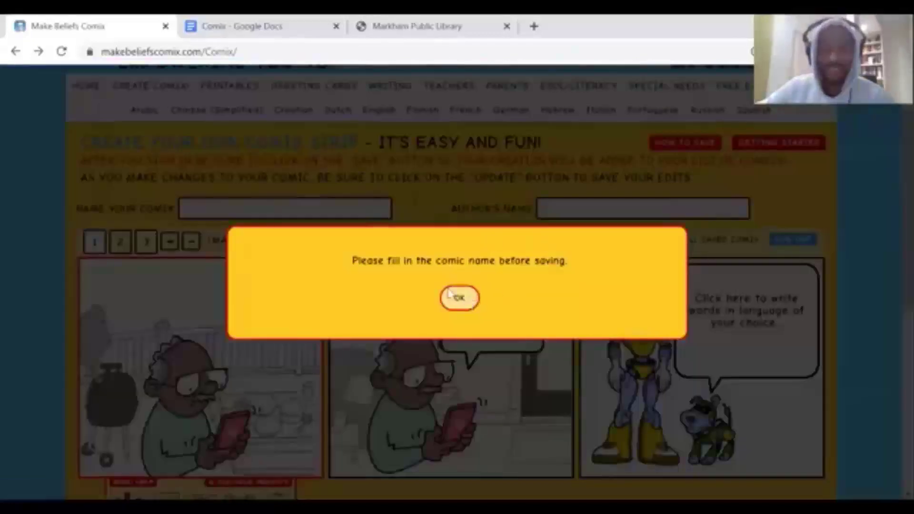
click(460, 298)
click(299, 211)
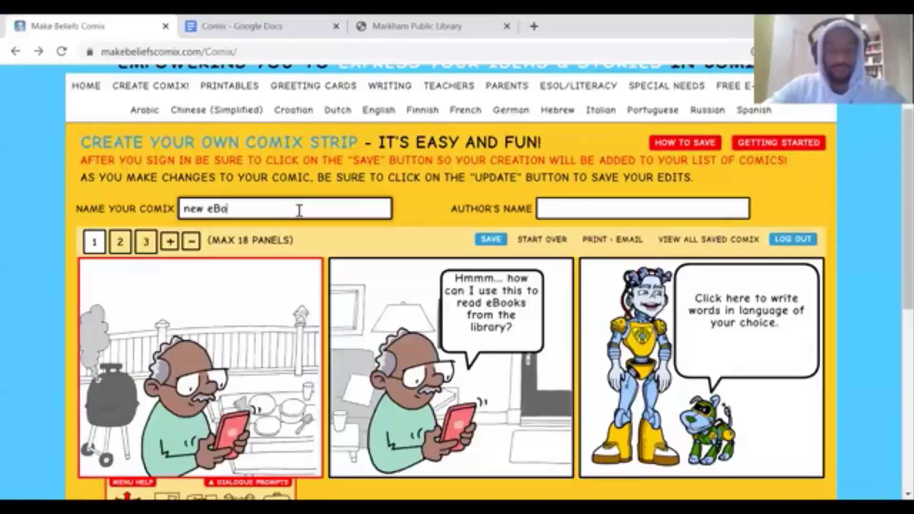
text(new eBook comic)
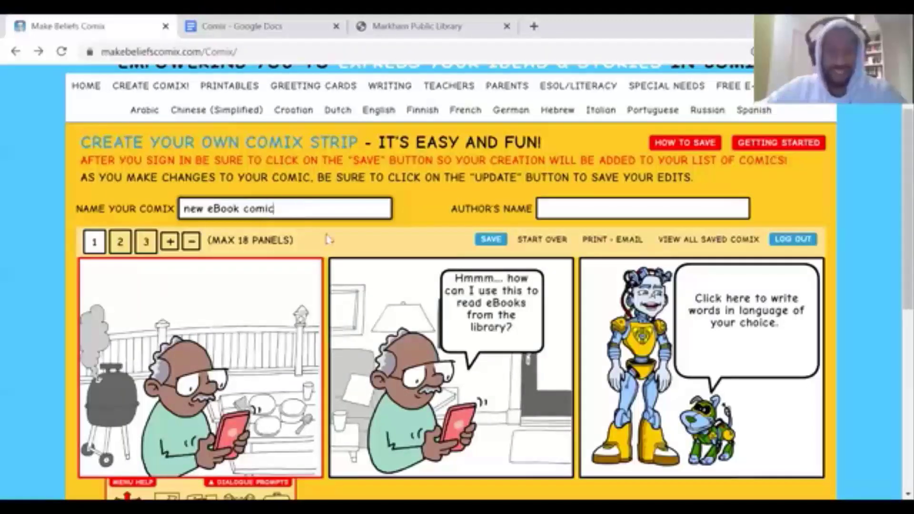
click(603, 212)
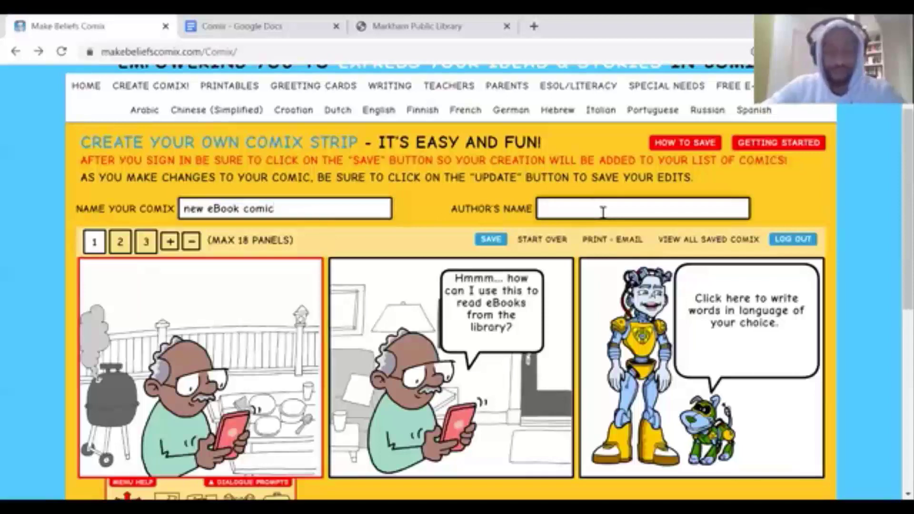
text(Hossan)
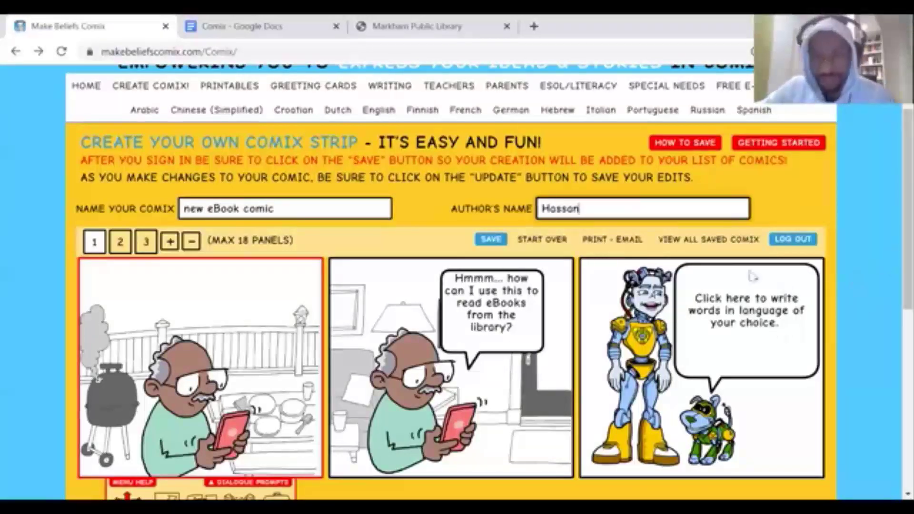
click(491, 239)
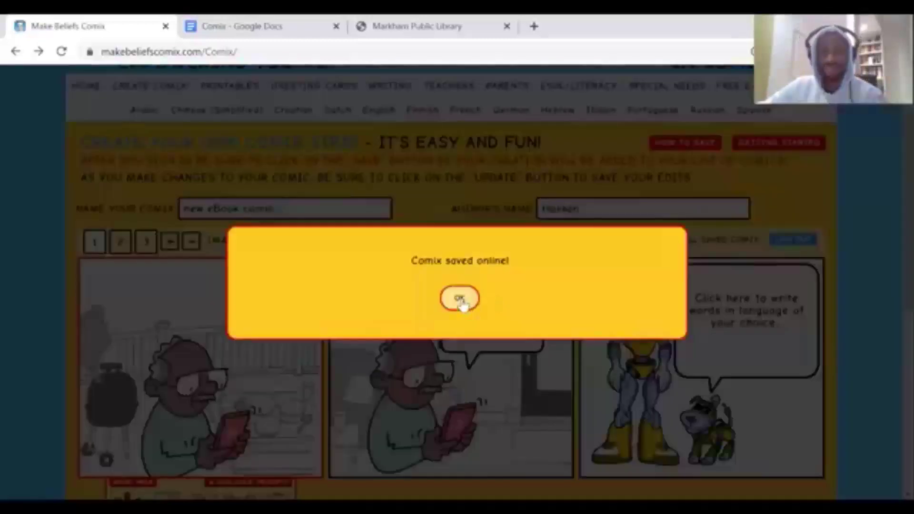
click(465, 305)
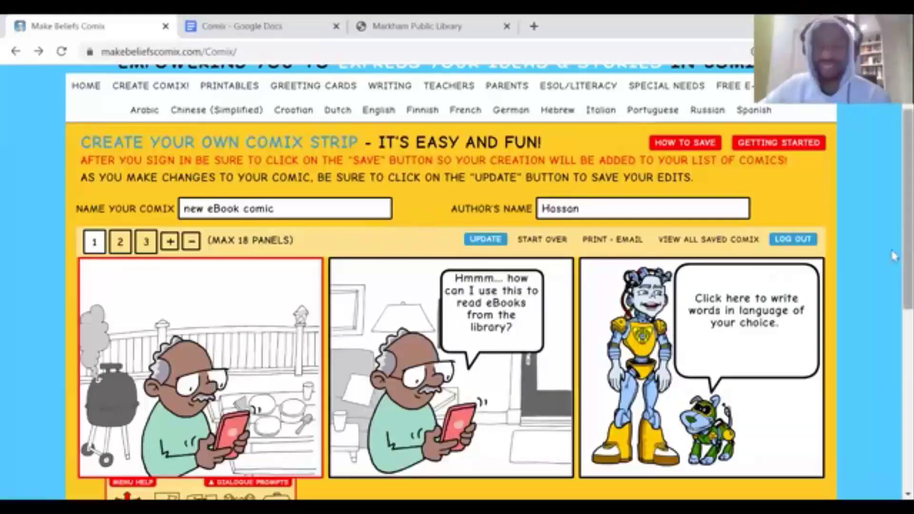
- Write "Go to the Play Store and download the Libby App!!!! You are well on your way!!!!!!!!" in panel 3's talk balloon
scroll(892, 255, down, 1)
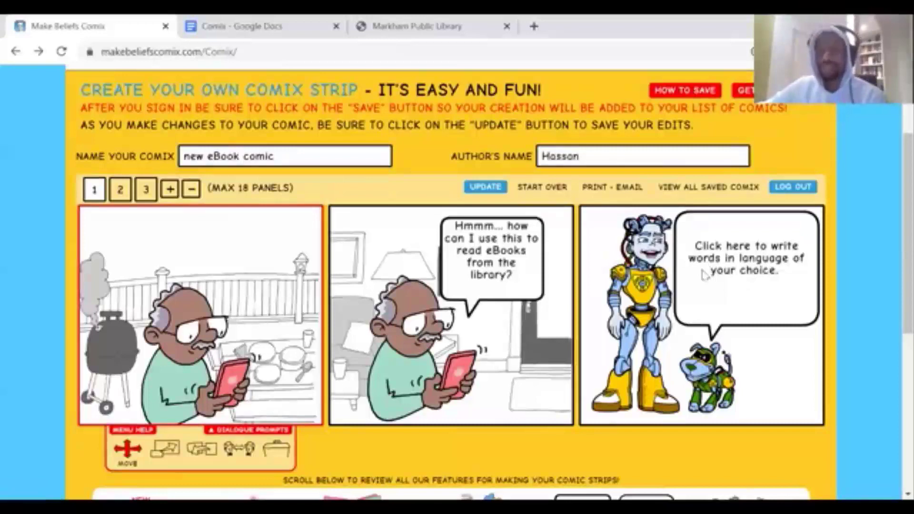
click(774, 268)
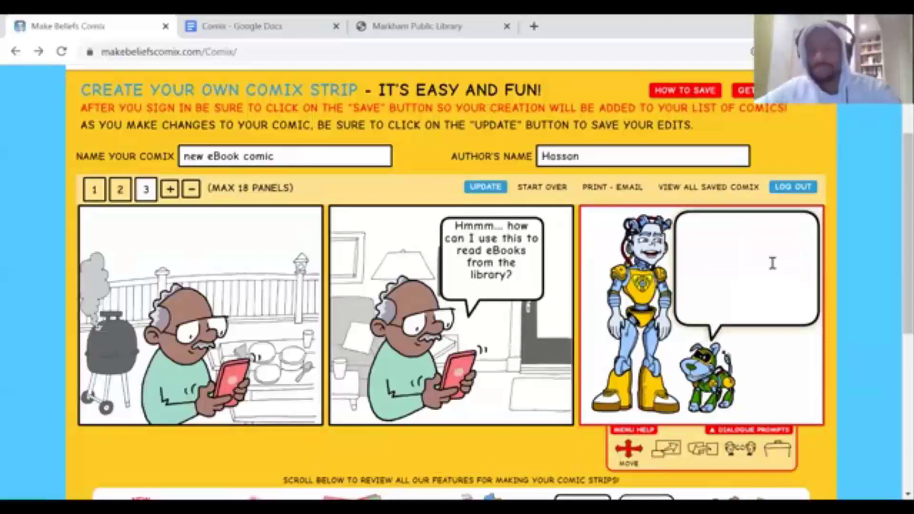
text(G)
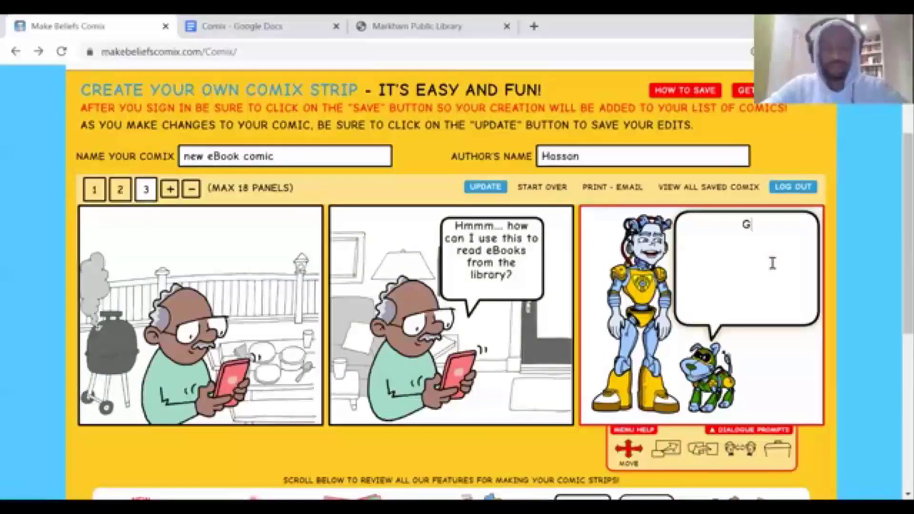
text(o to the Pla)
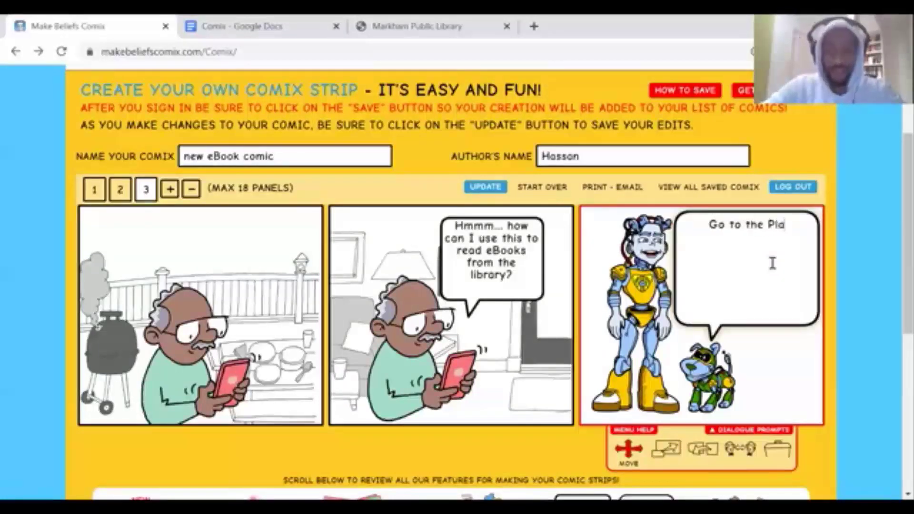
text(y Store and )
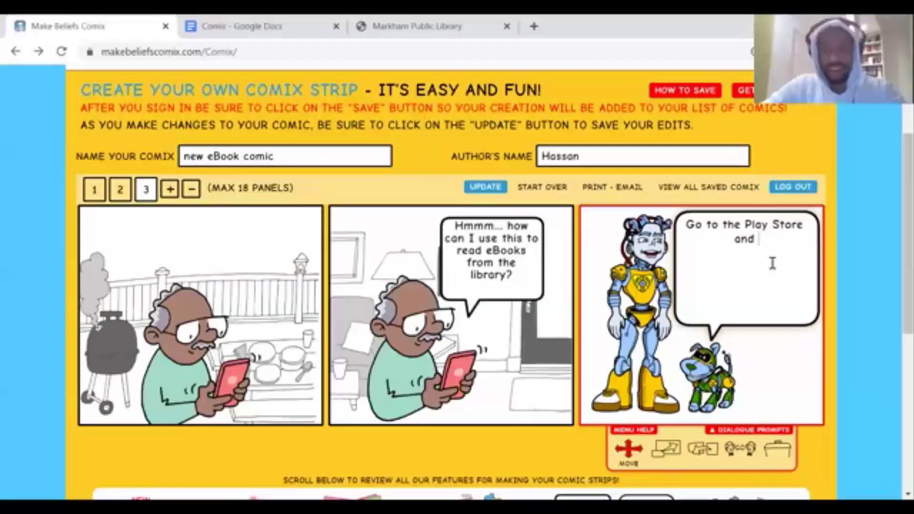
text(download)
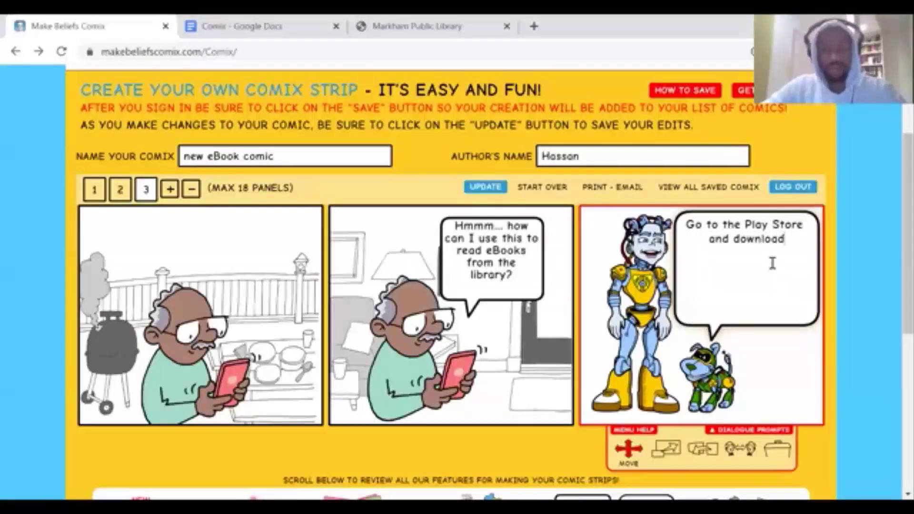
text( the Libby )
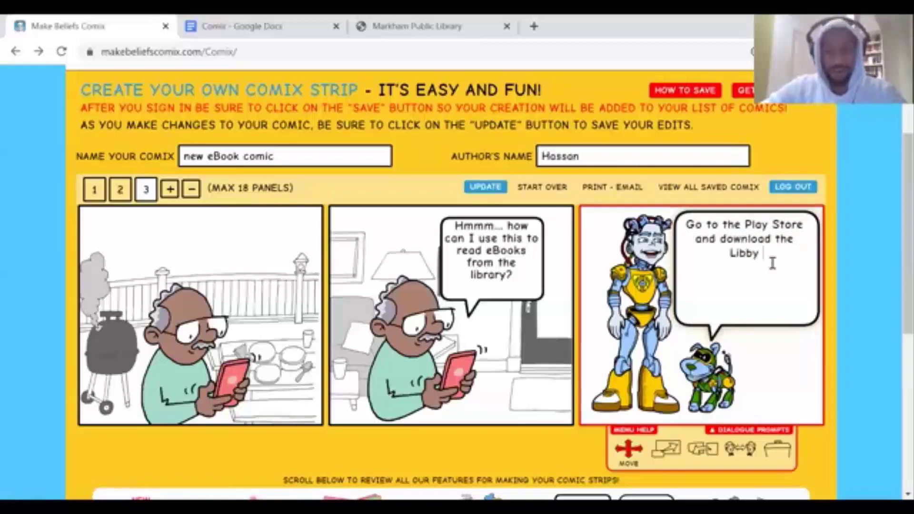
text(App!!!)
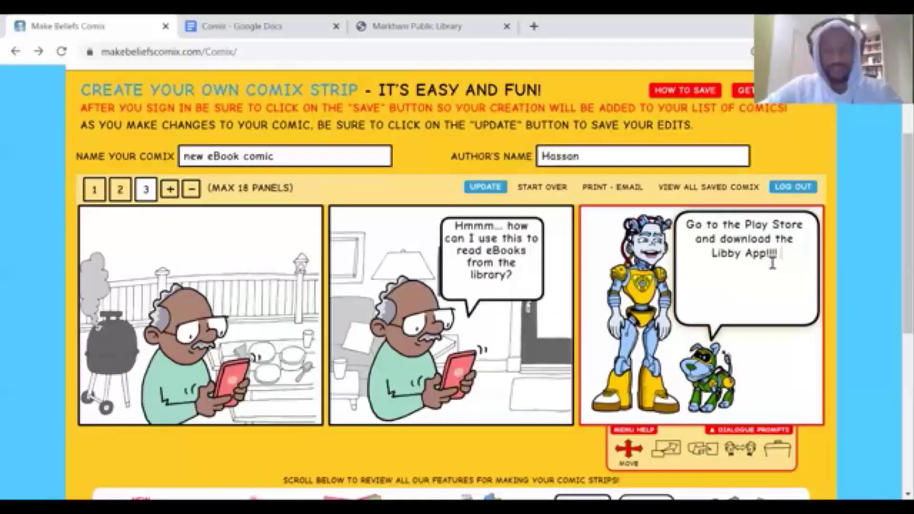
text( You)
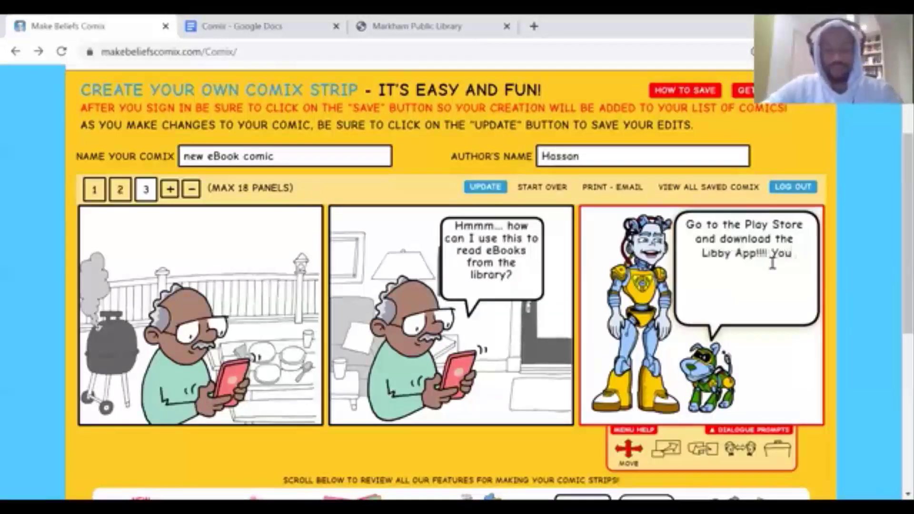
text( are well an yo)
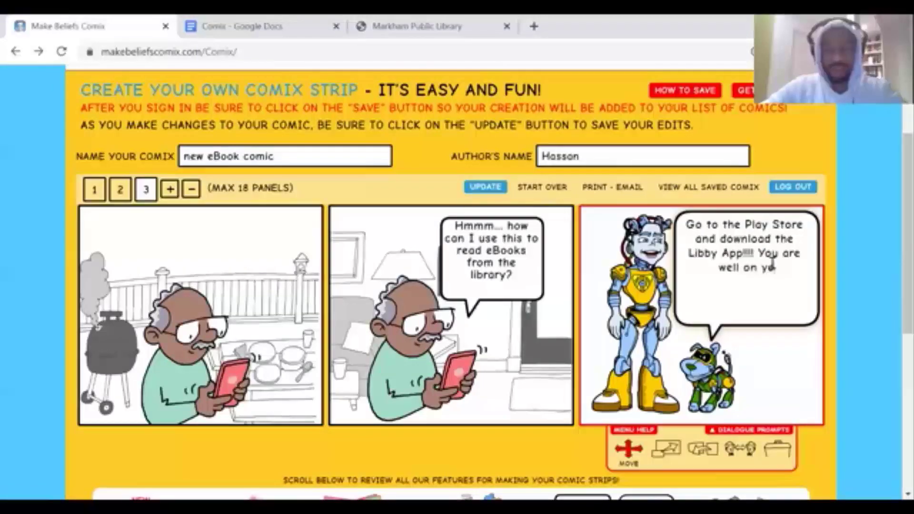
text(ur way!!!!!!!)
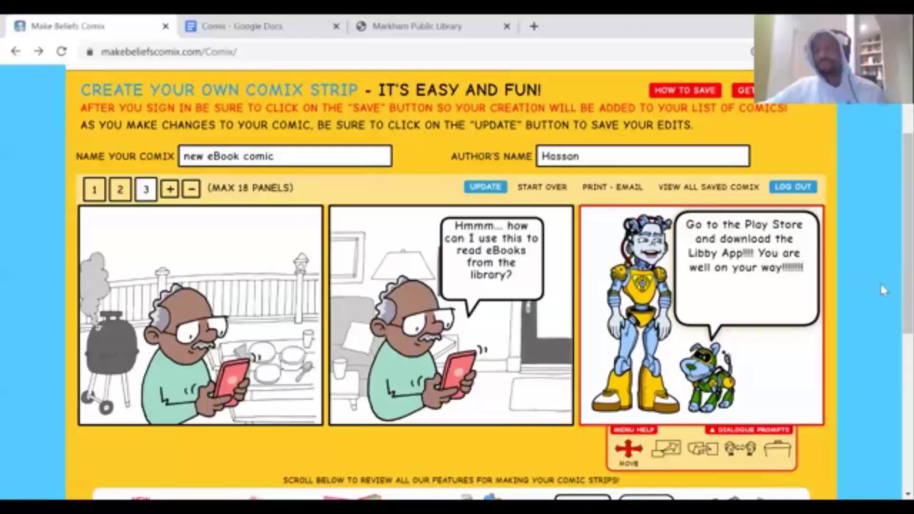
click(621, 308)
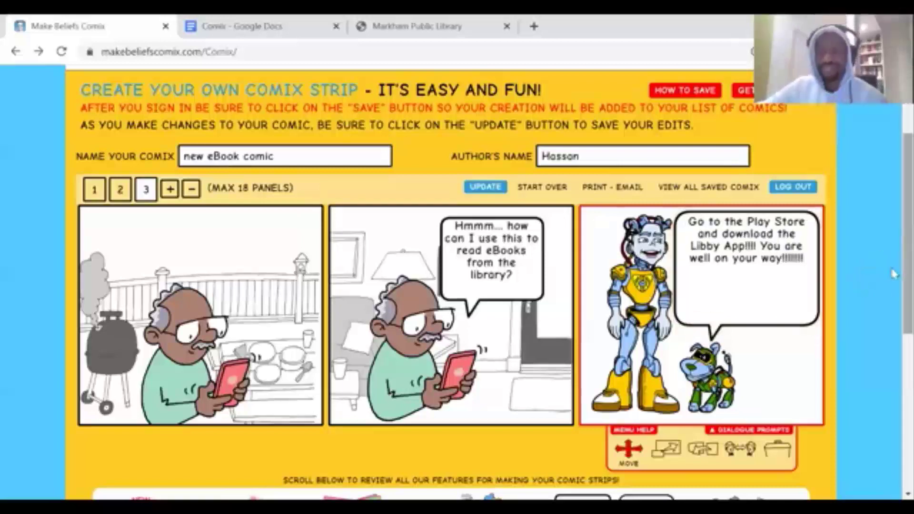
scroll(891, 274, up, 1)
scroll(894, 278, down, 1)
scroll(894, 278, down, 2)
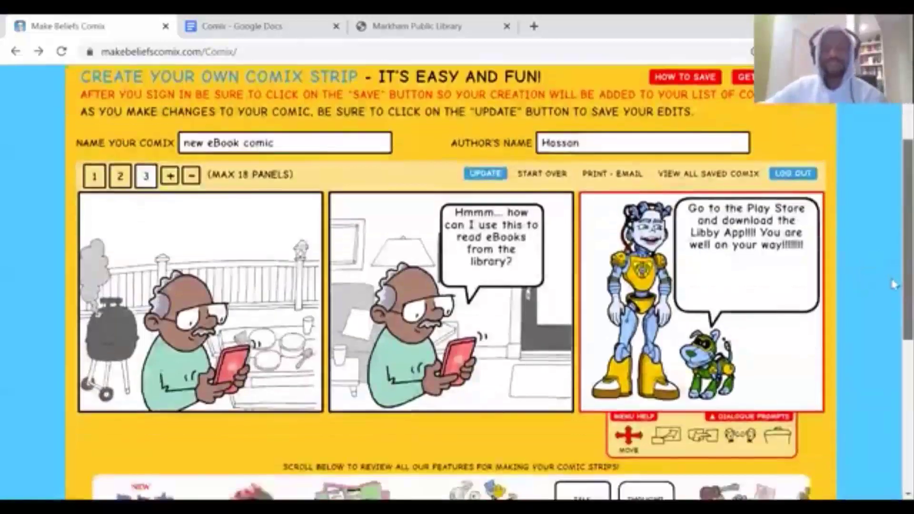
scroll(894, 310, down, 1)
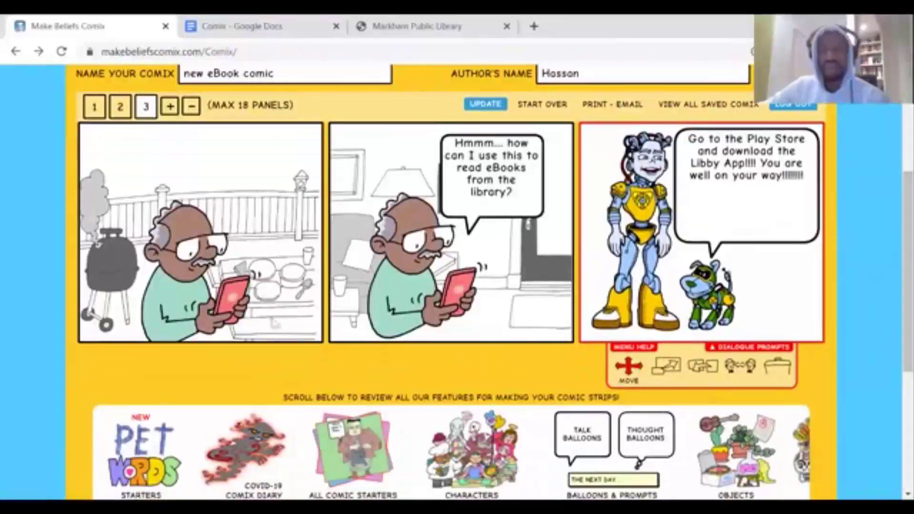
- Add a fourth panel to the comic and open the collection of objects
click(170, 107)
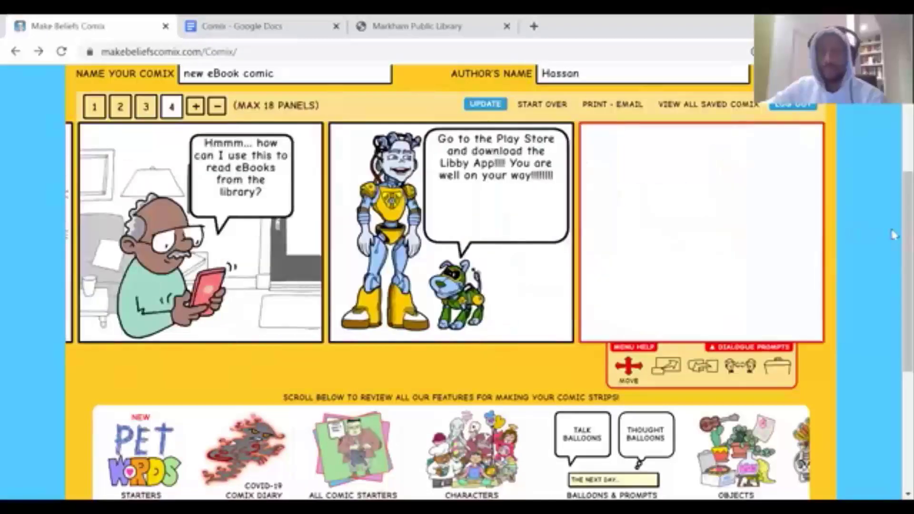
scroll(894, 234, down, 3)
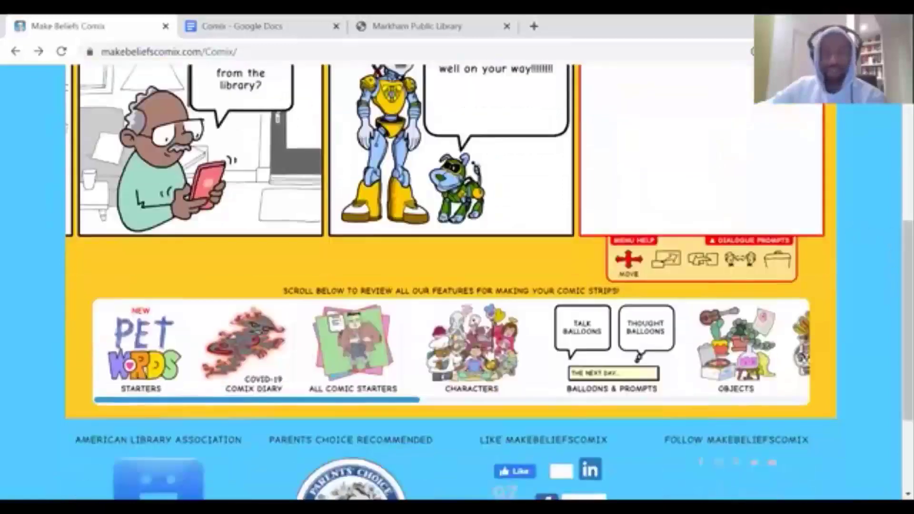
drag(379, 405, 478, 392)
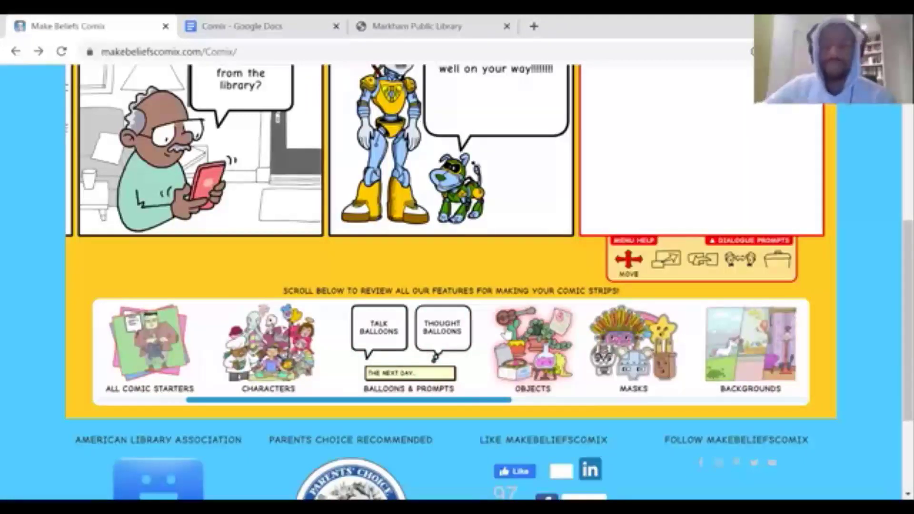
click(519, 343)
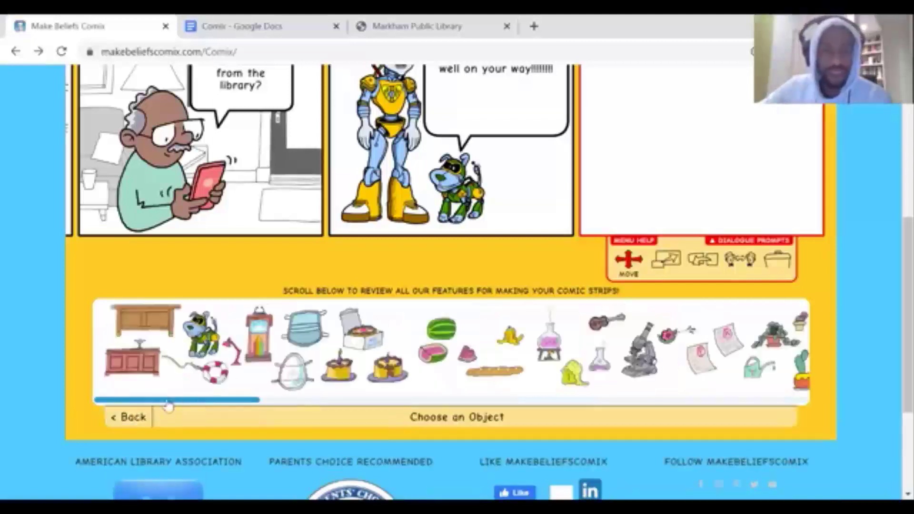
- Add the small tablet object to panel 4 and move it into the upper part of the panel
drag(167, 402, 552, 385)
scroll(590, 367, right, 2)
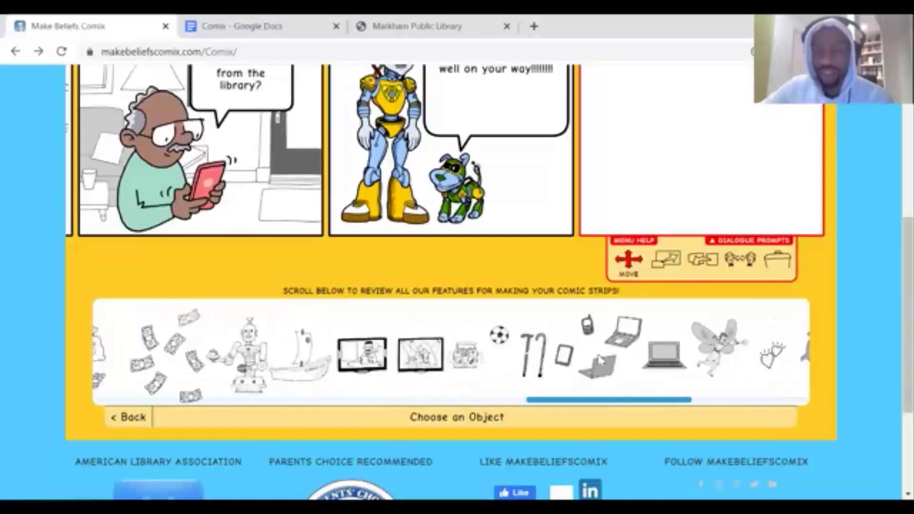
click(565, 357)
scroll(894, 267, up, 3)
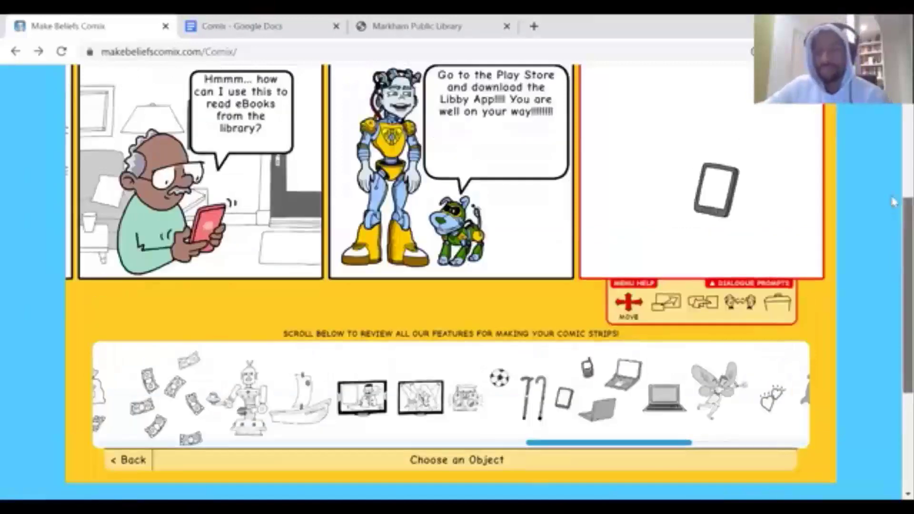
drag(729, 290, 680, 189)
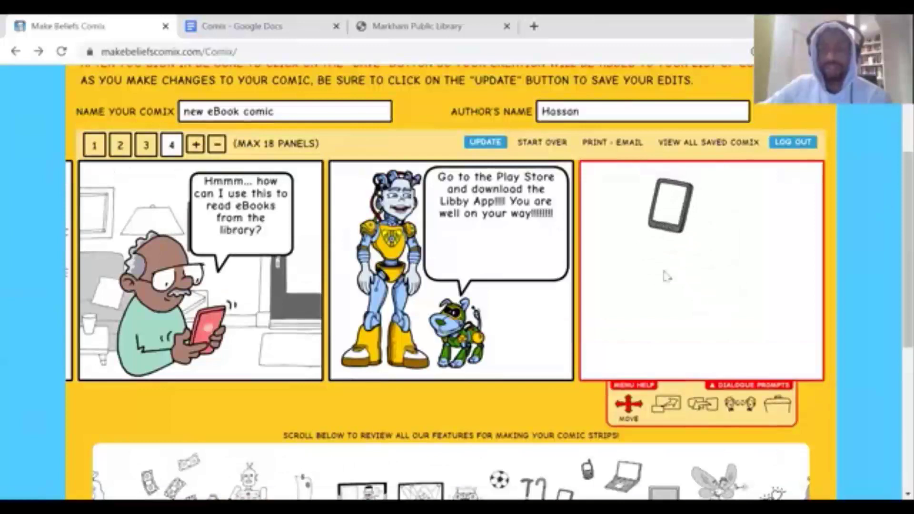
- Enlarge the tablet to about the middle of the scale range and reposition it fully inside the upper half of panel 4
click(665, 408)
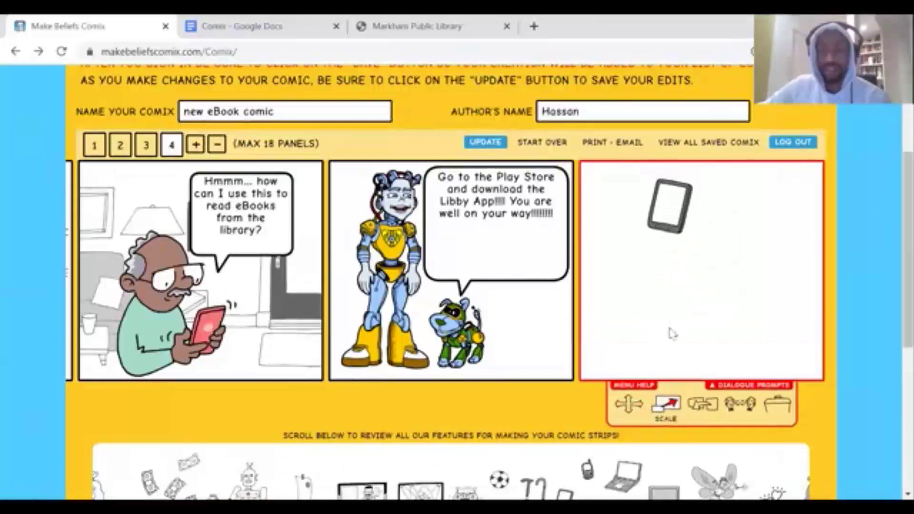
click(682, 225)
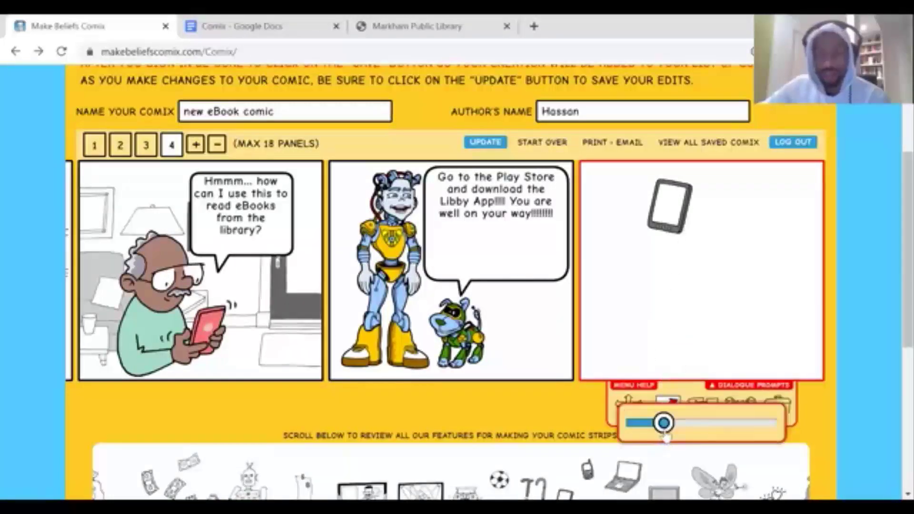
drag(664, 423, 702, 422)
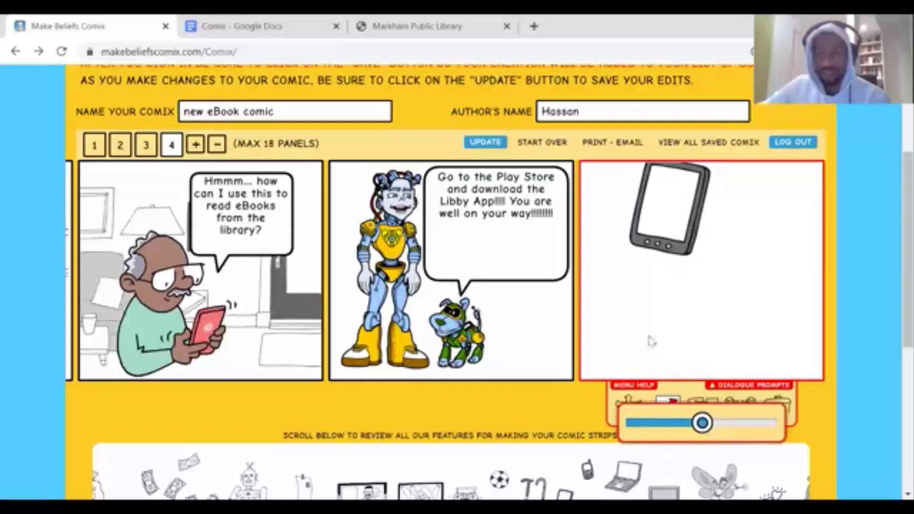
click(632, 405)
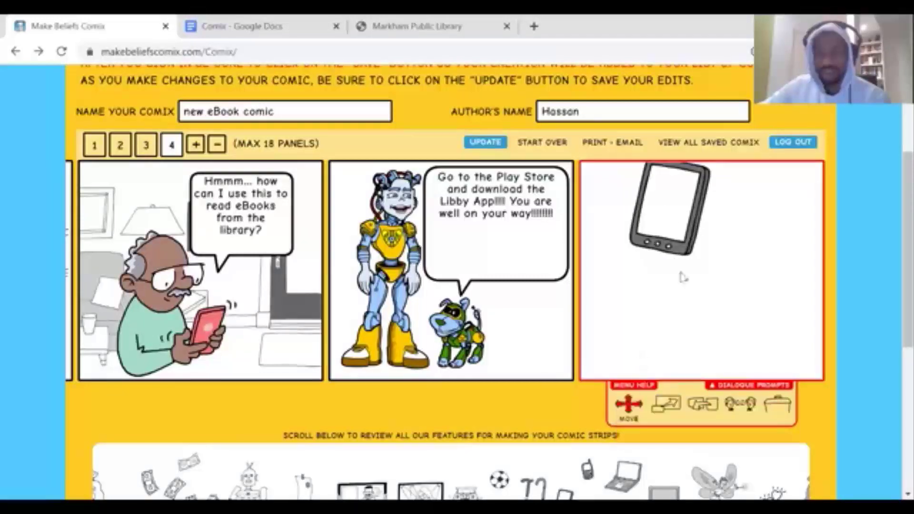
drag(667, 245, 698, 268)
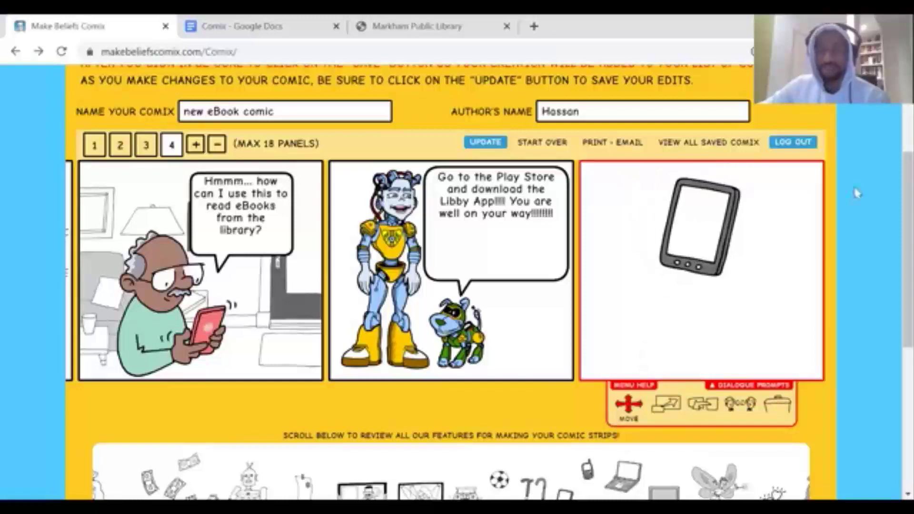
- Return to the full feature gallery and open the collection of balloons and prompts
scroll(895, 224, down, 1)
scroll(894, 239, down, 1)
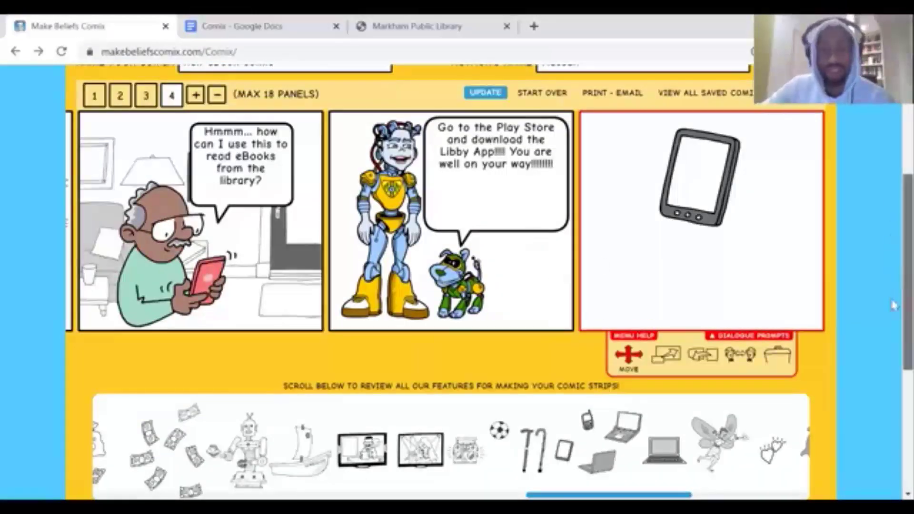
scroll(892, 305, down, 3)
click(125, 391)
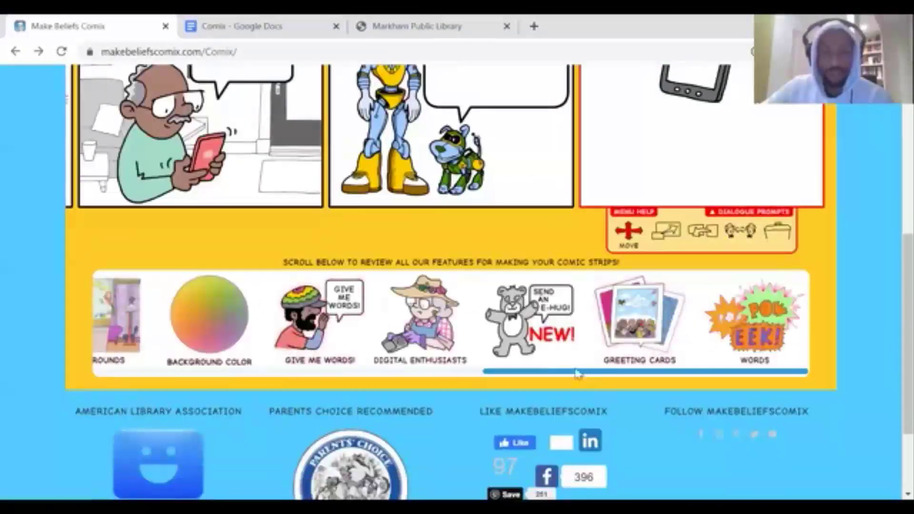
drag(574, 374, 309, 401)
click(281, 334)
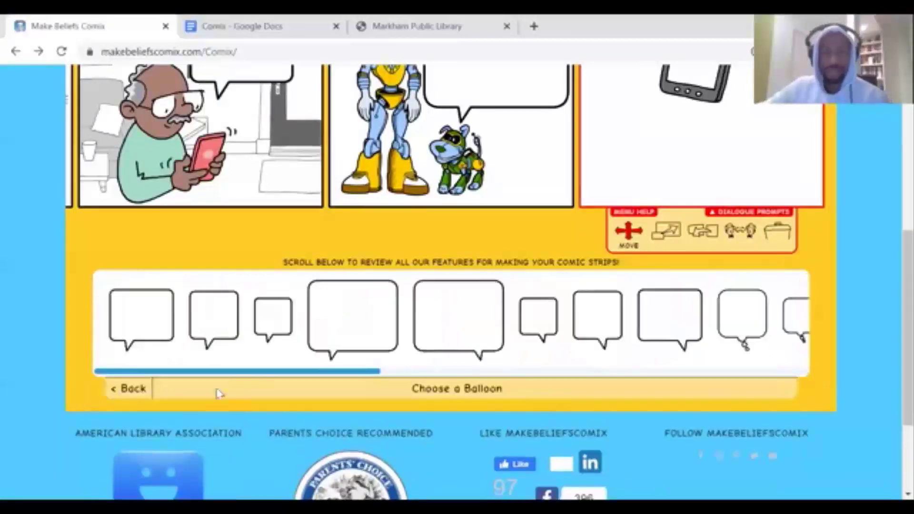
- Add the tall blue "Type here" prompt box to panel 4, place it beneath the tablet, and open its text for editing
drag(245, 370, 609, 333)
click(630, 342)
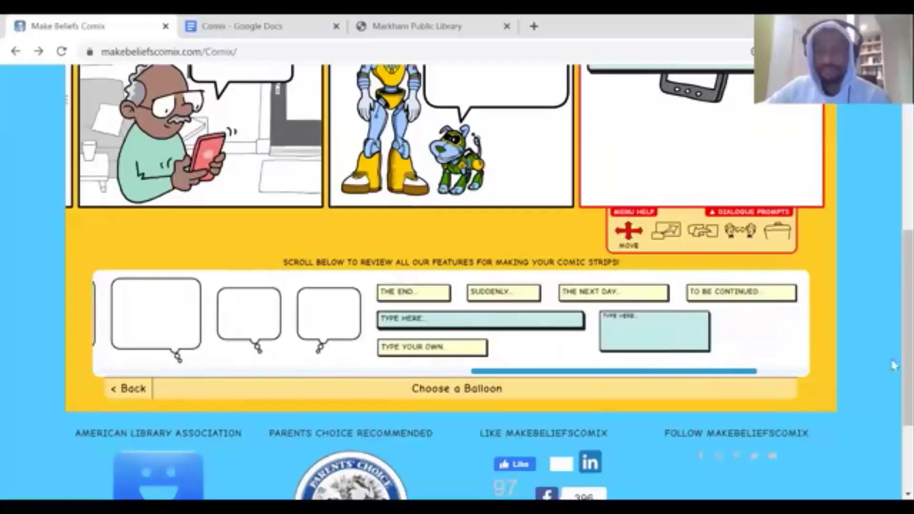
scroll(895, 301, up, 5)
drag(632, 259, 657, 357)
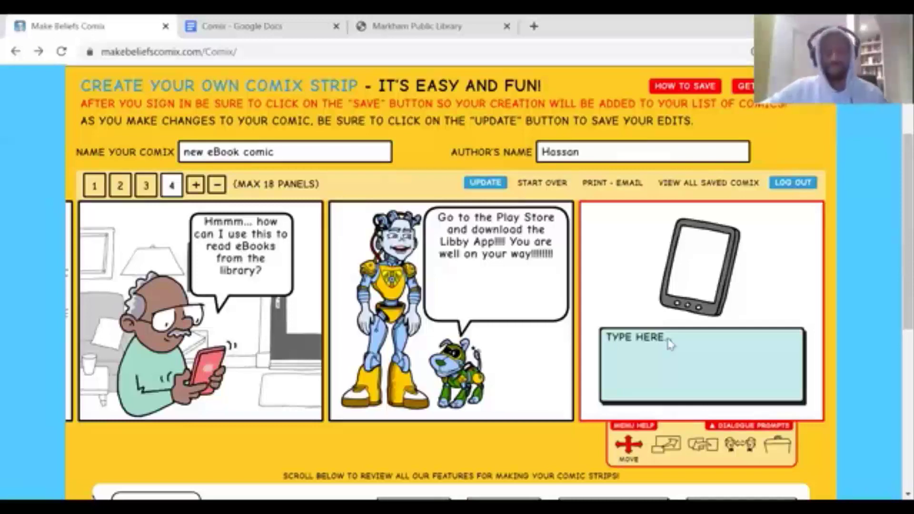
click(669, 340)
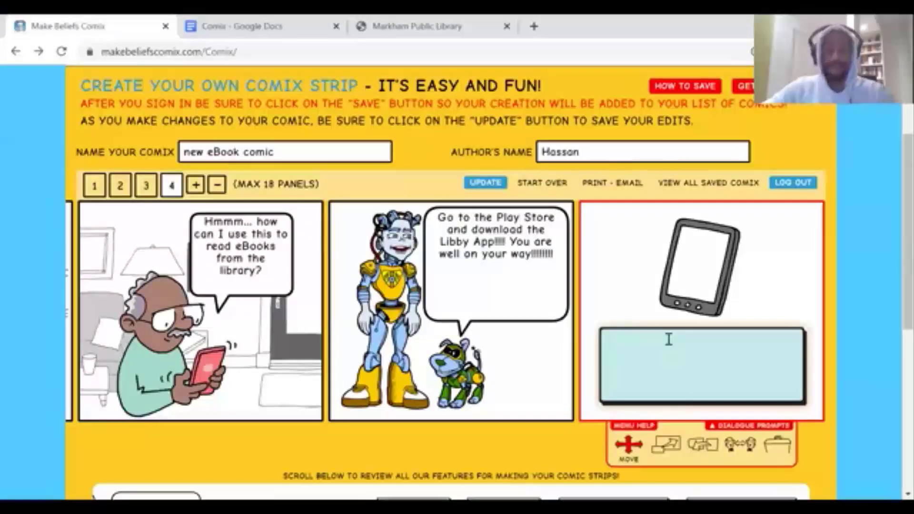
text(Once you have)
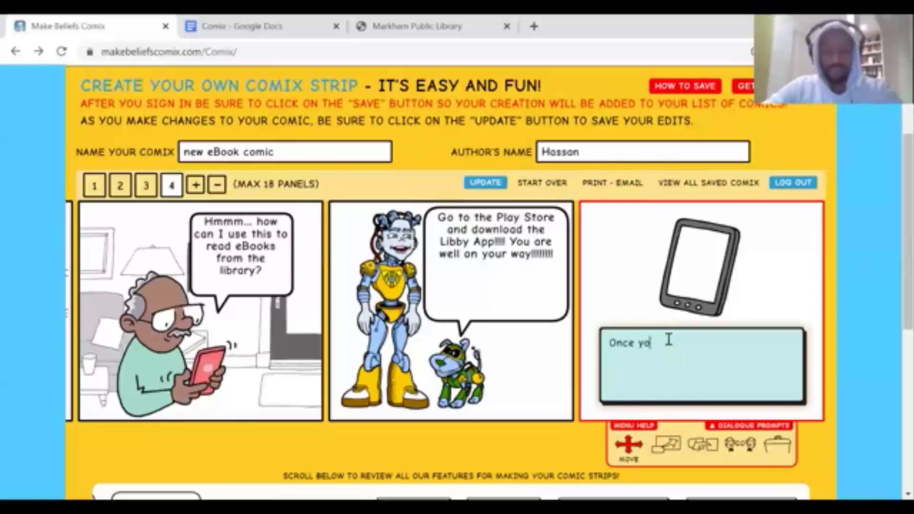
key(BackSpace)
key(BackSpace)
key(BackSpace)
key(BackSpace)
key(BackSpace)
key(BackSpace)
key(BackSpace)
key(BackSpace)
key(BackSpace)
key(BackSpace)
key(BackSpace)
key(BackSpace)
key(BackSpace)
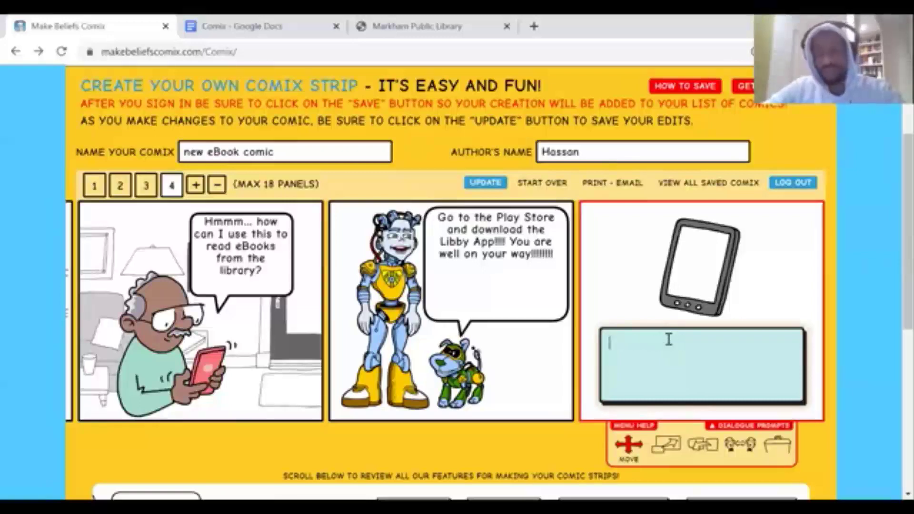
- Write "Open the Libby App, and add your library! Type in Markham Public Library into the device! Make sure it's in Canada!!!!" in panel 4's box
text(Open the )
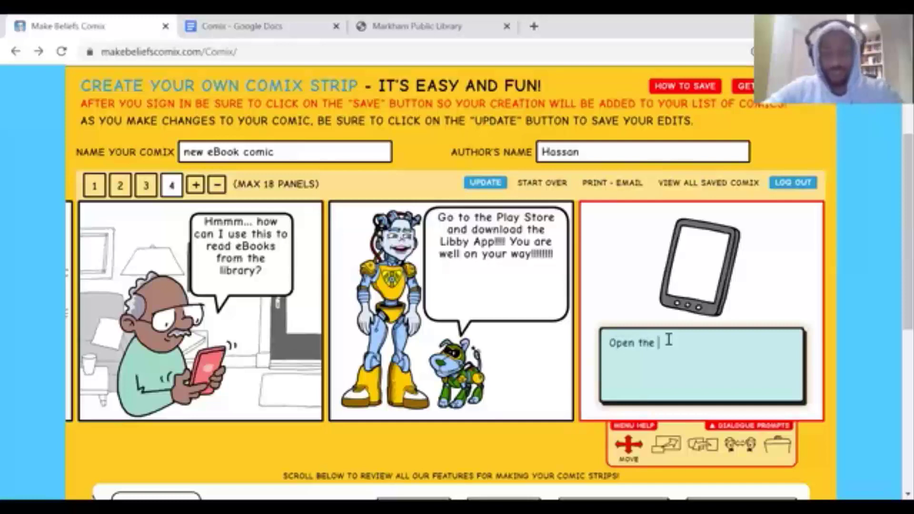
text(Libby App, an)
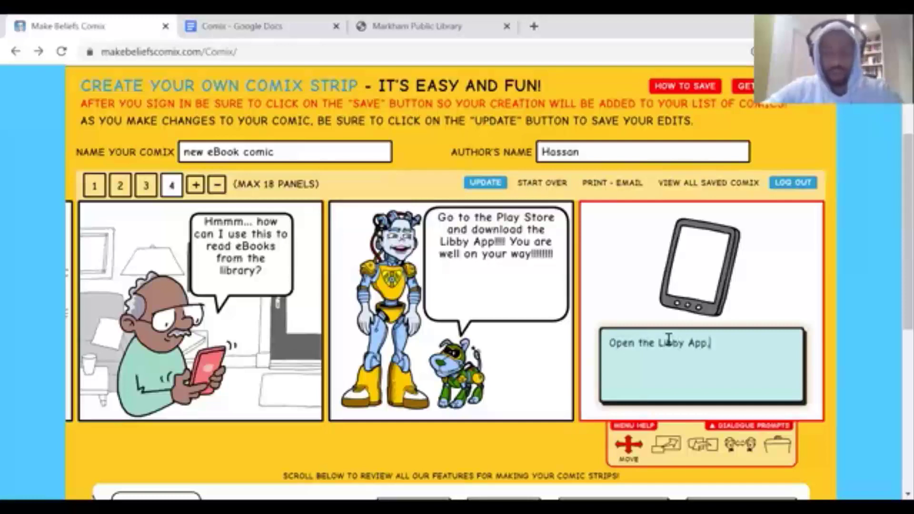
text(d add your library!)
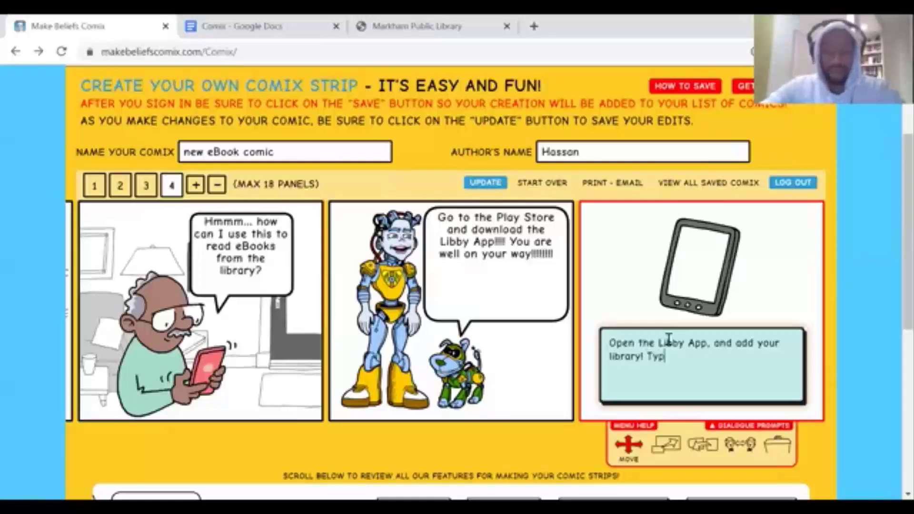
text(Type in Markham )
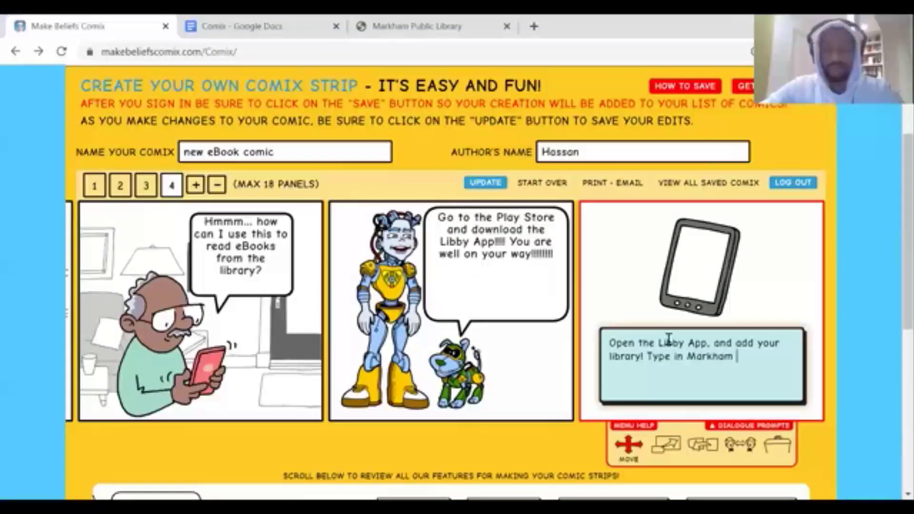
text(Public Libr)
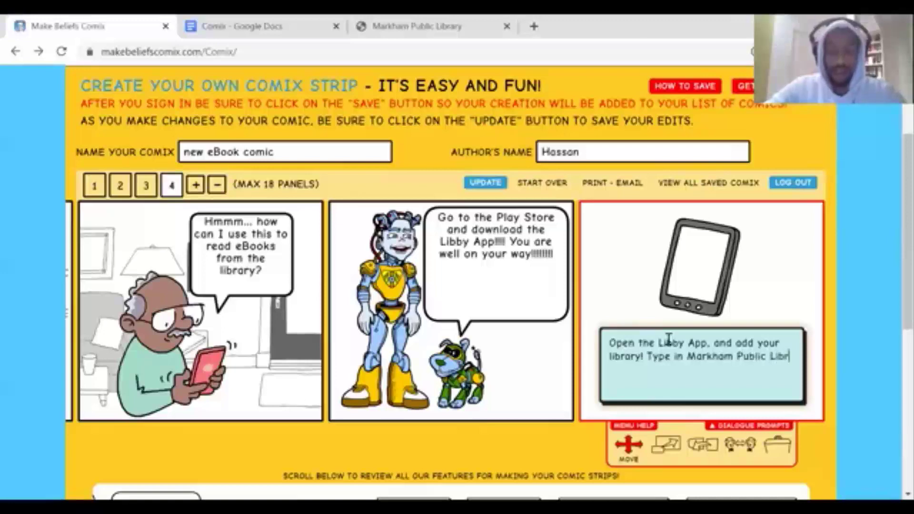
text(ary into the )
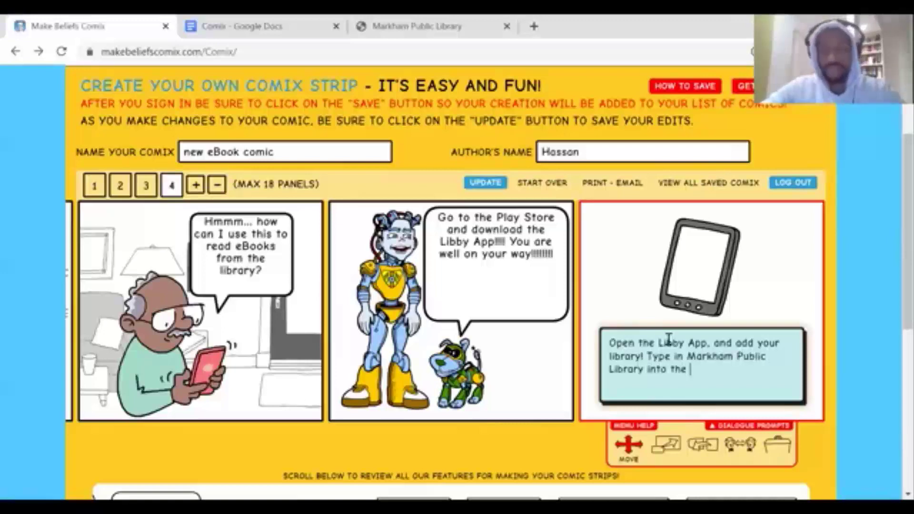
text(device!)
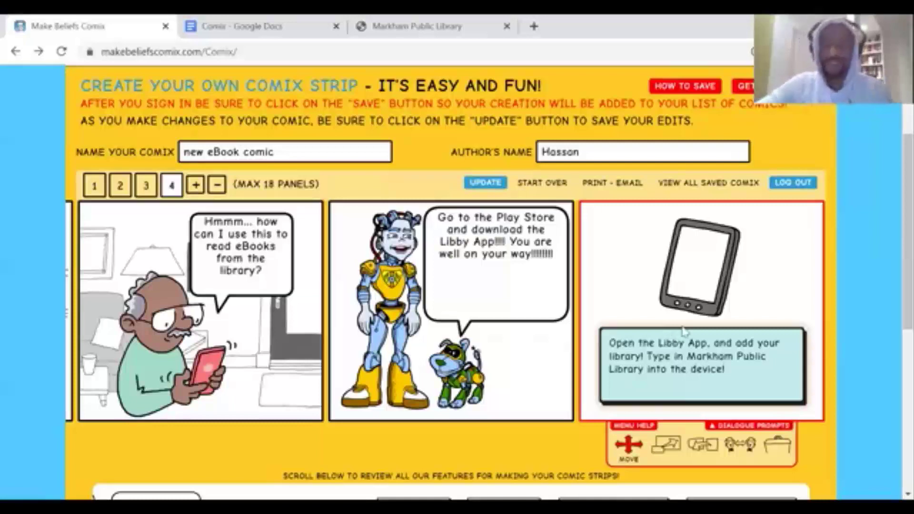
text( Make sur)
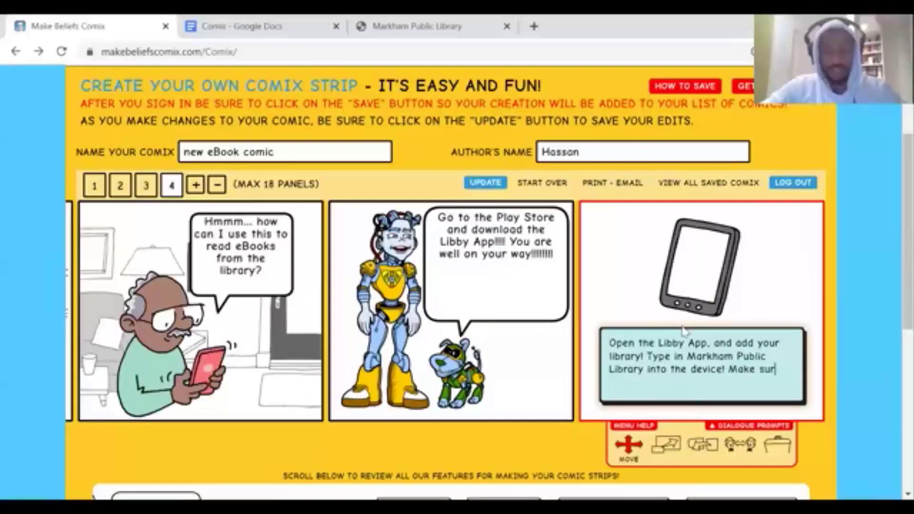
text(e it's in Ca)
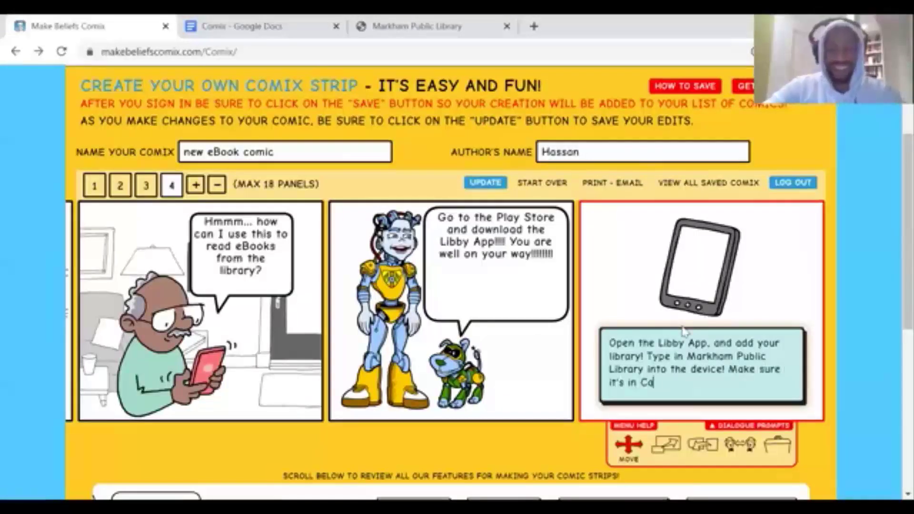
text(nada!)
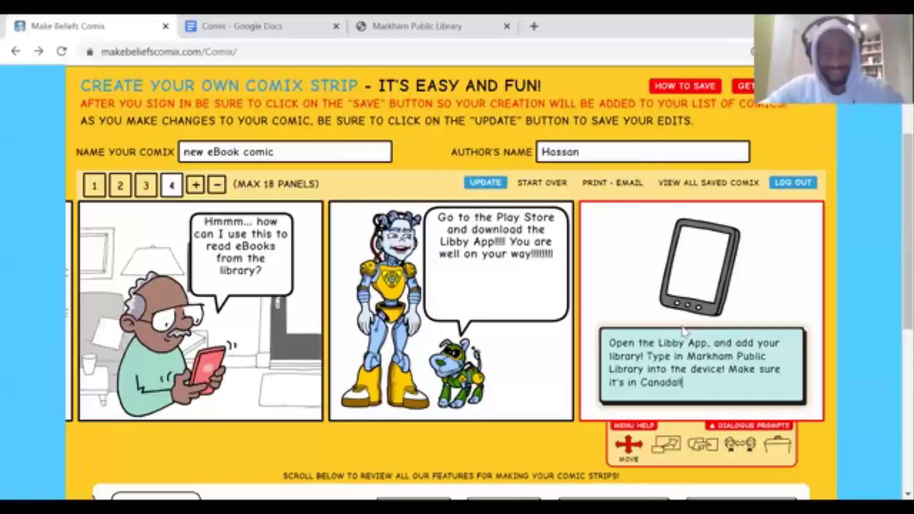
text(!!)
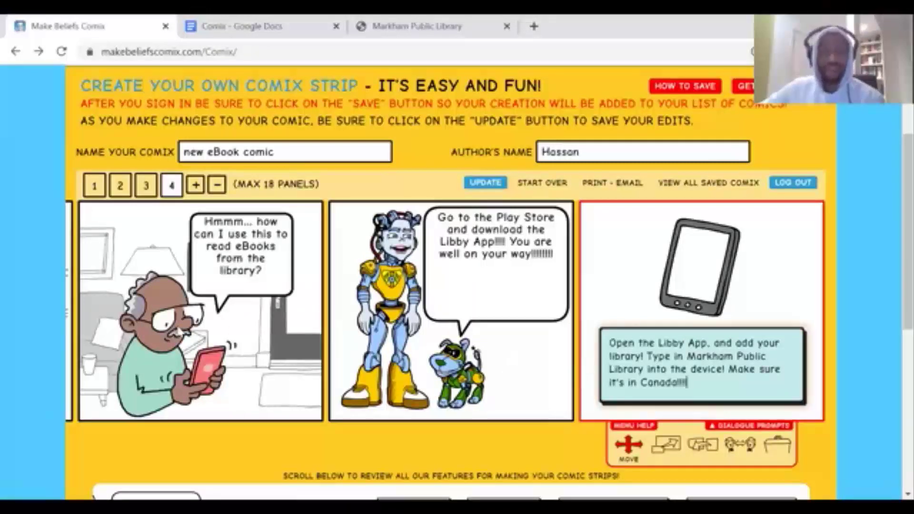
- Finish editing the prompt box text and add a fifth panel to the comic
click(197, 187)
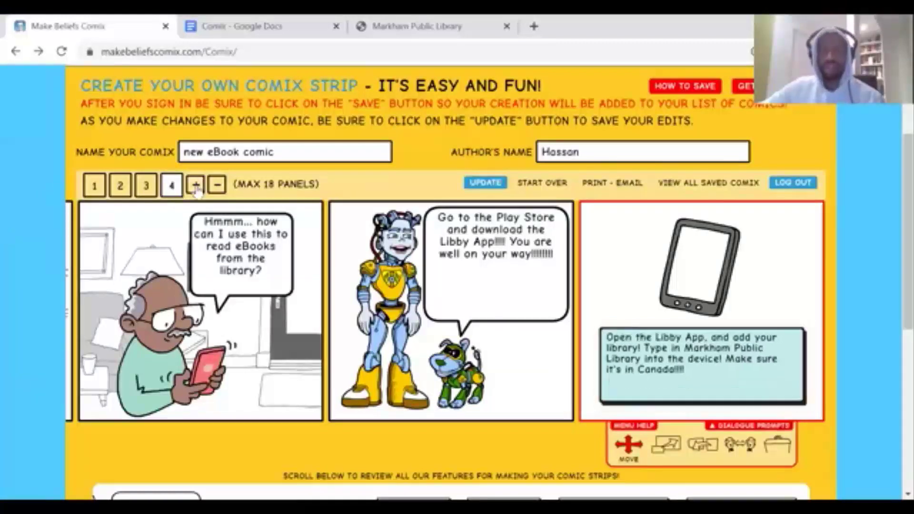
scroll(905, 309, down, 1)
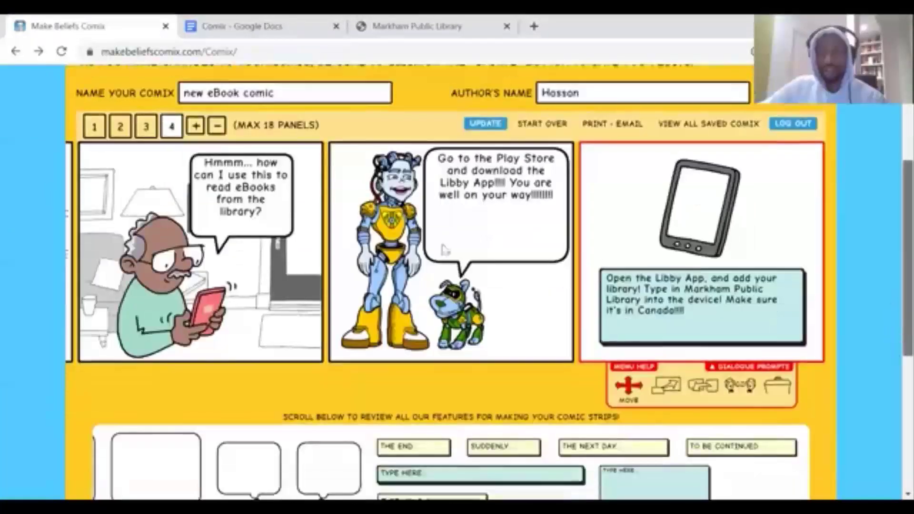
click(194, 126)
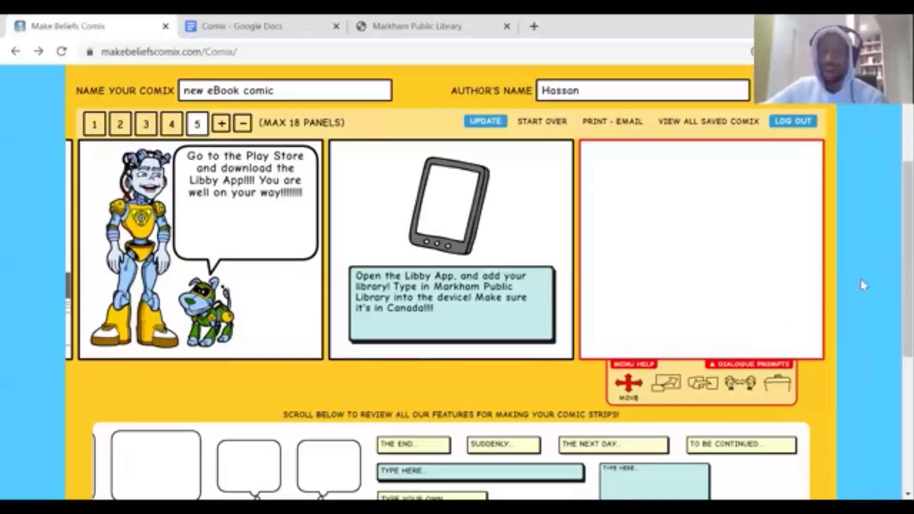
scroll(892, 302, up, 2)
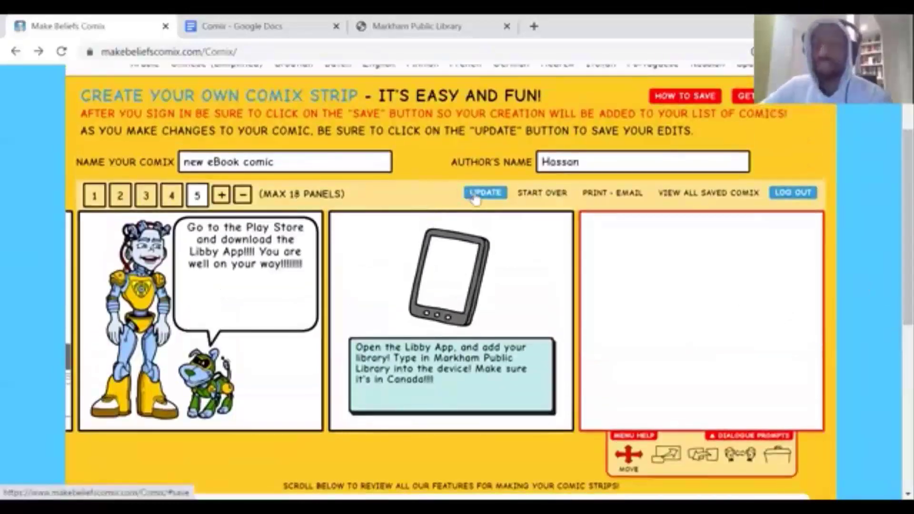
- Save the current edits of the five-panel eBook comic to the online account
click(475, 193)
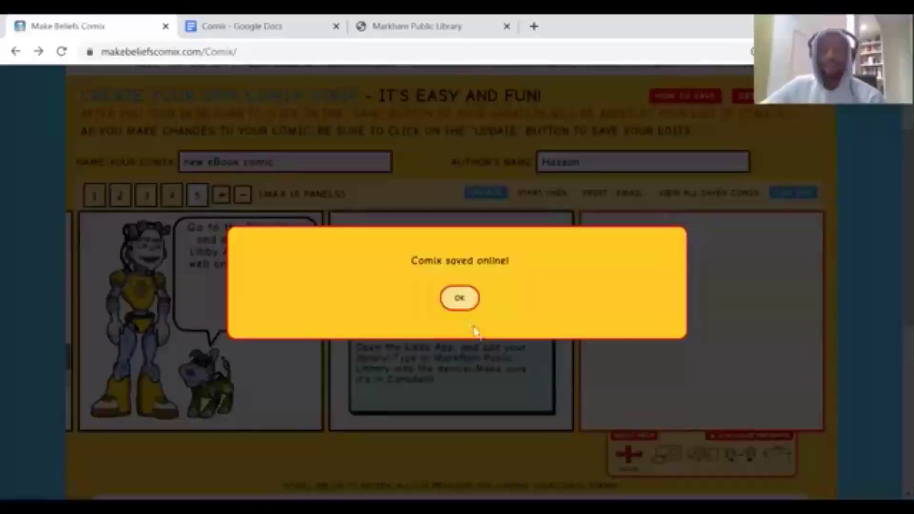
click(459, 300)
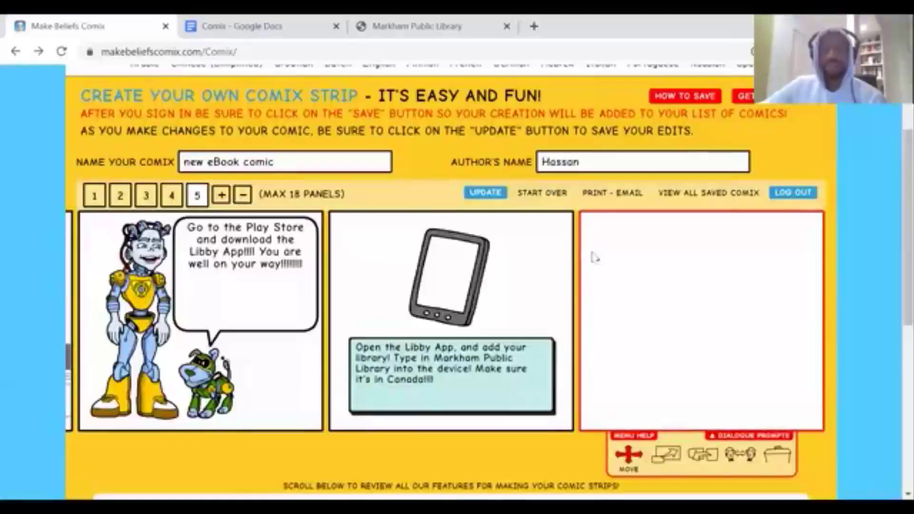
- Save the comic as an image to disk from its print and email page, and open the downloaded file
click(614, 193)
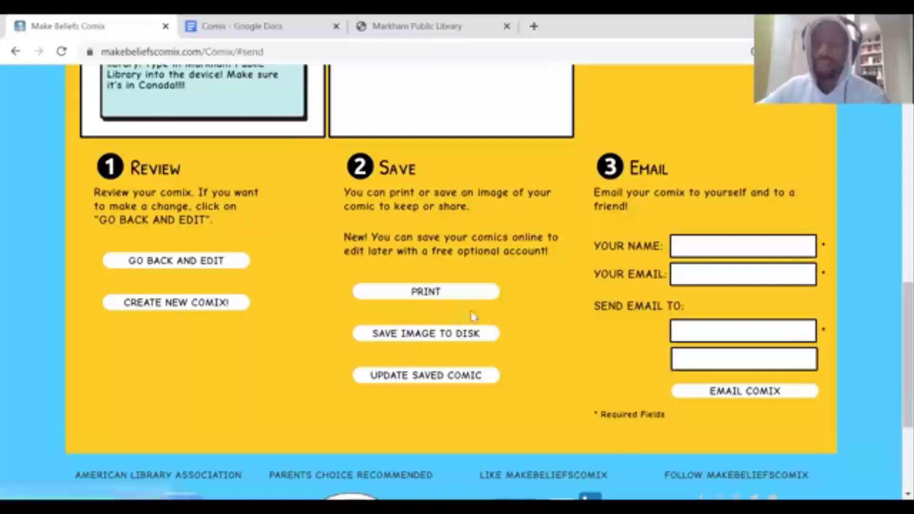
click(446, 339)
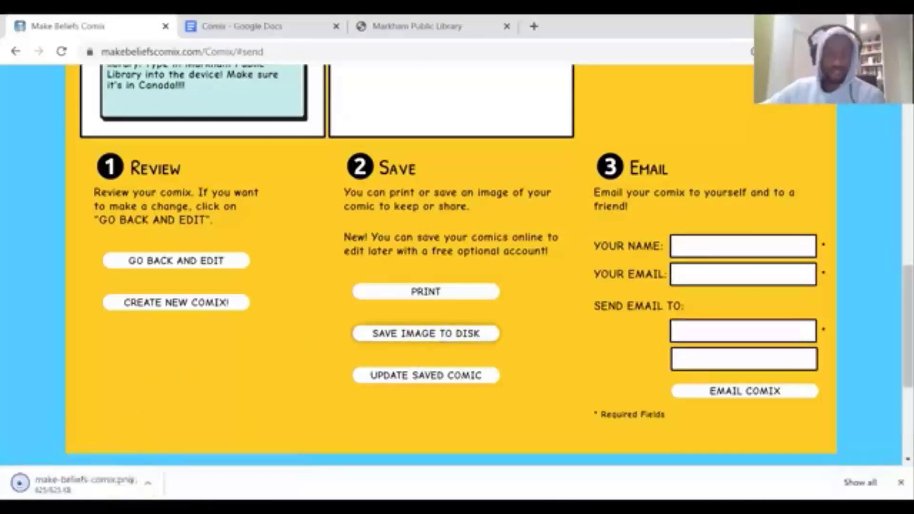
click(111, 483)
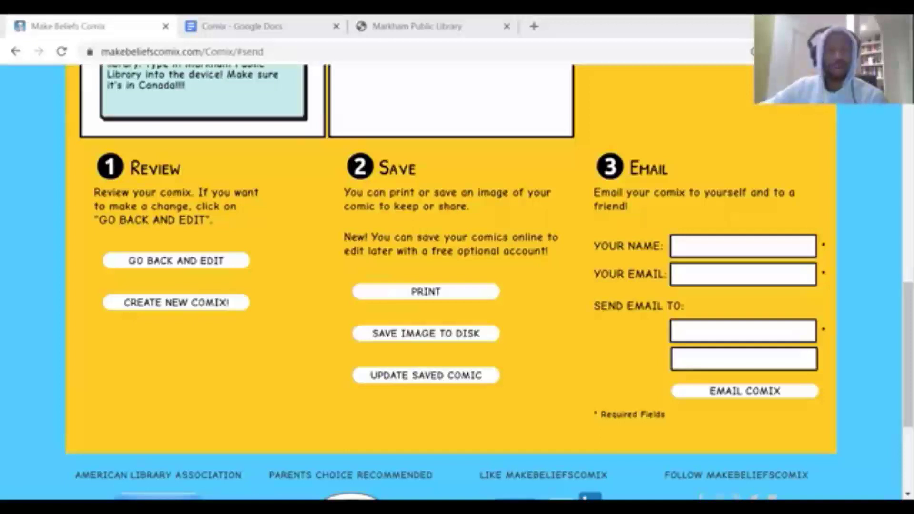
click(723, 238)
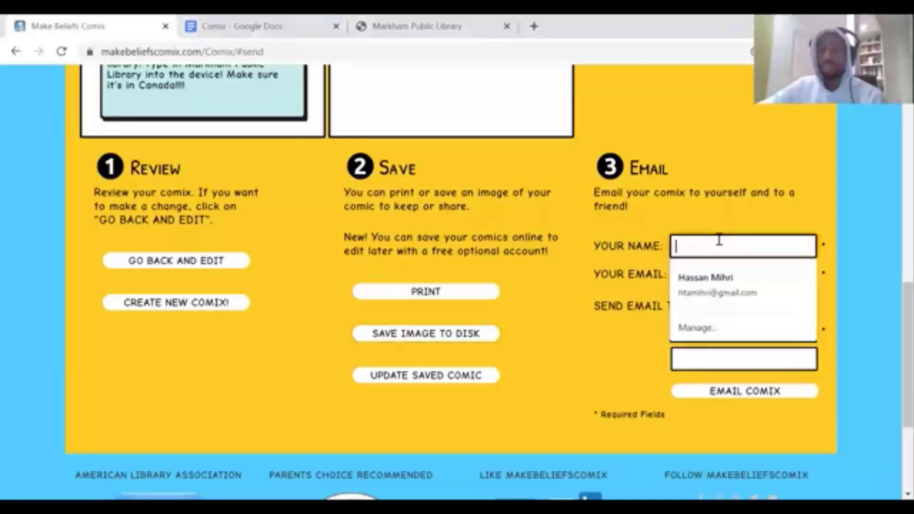
click(723, 183)
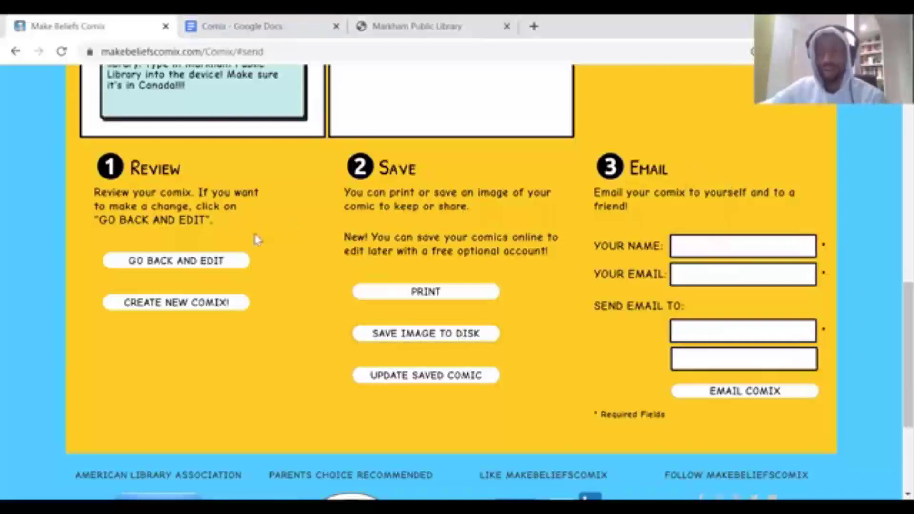
click(710, 276)
click(711, 253)
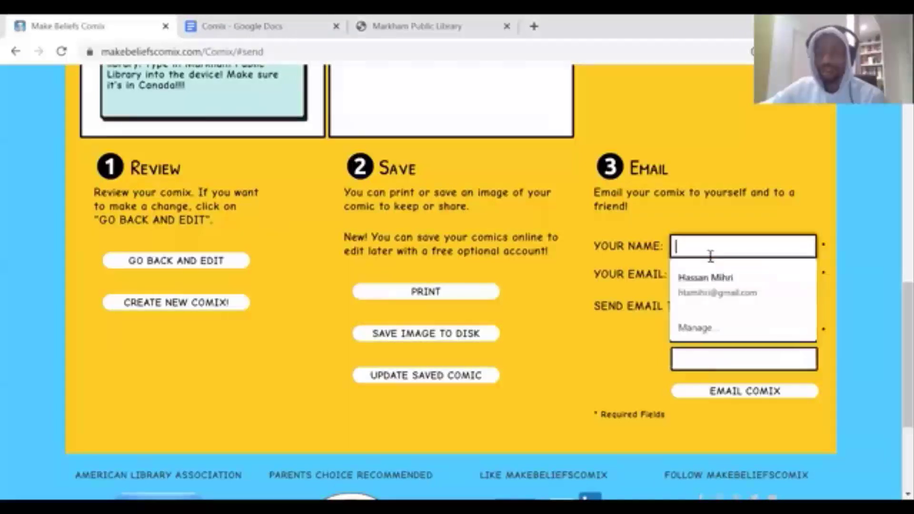
double_click(724, 220)
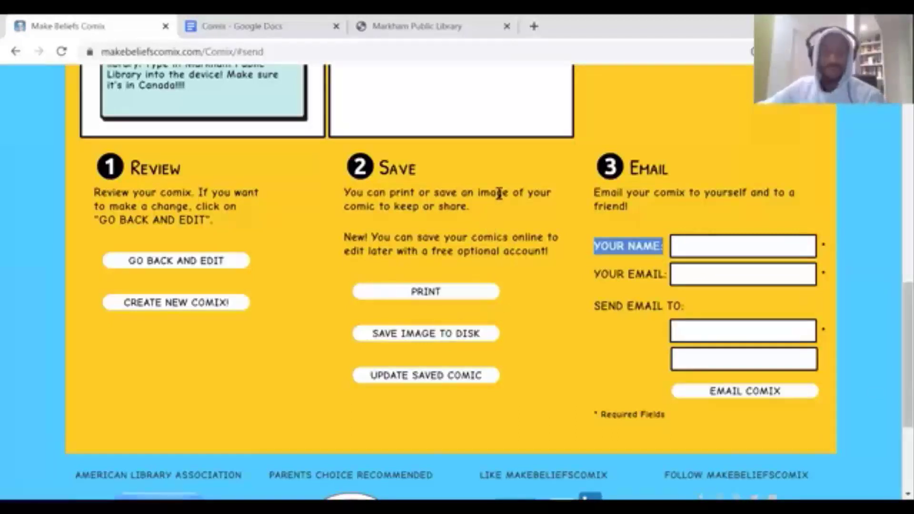
- Leave the print and email page and go back to editing the comic strip
scroll(547, 257, up, 10)
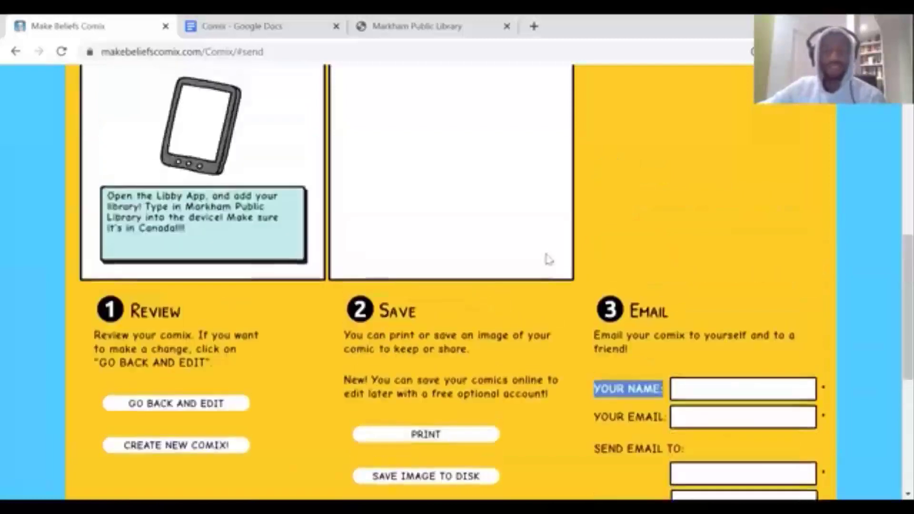
scroll(548, 260, down, 10)
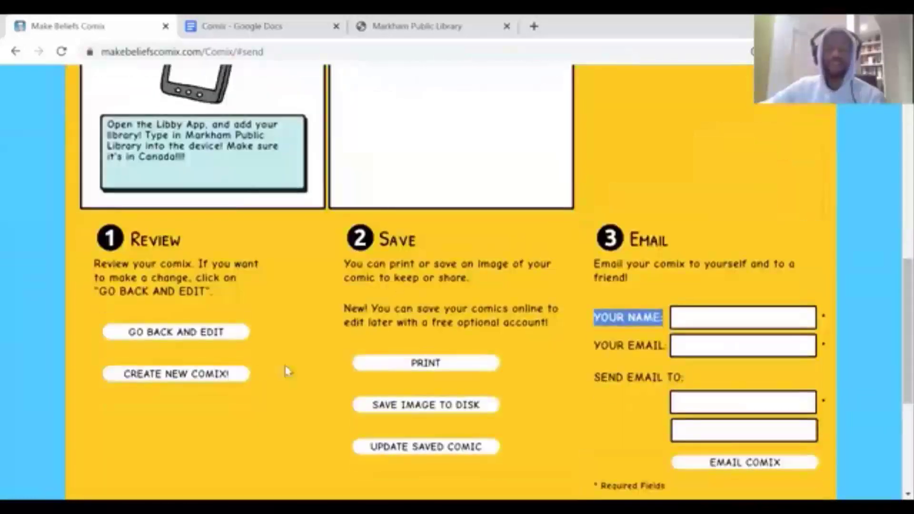
click(182, 338)
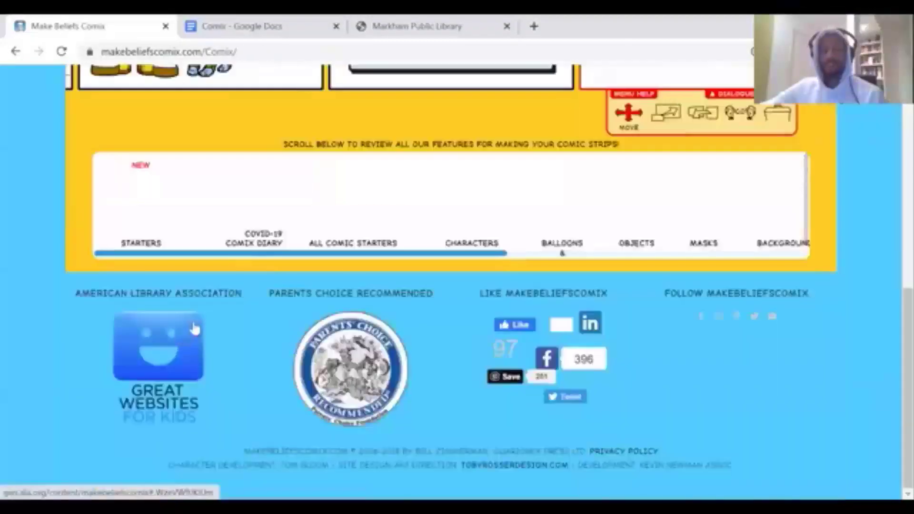
scroll(334, 286, up, 5)
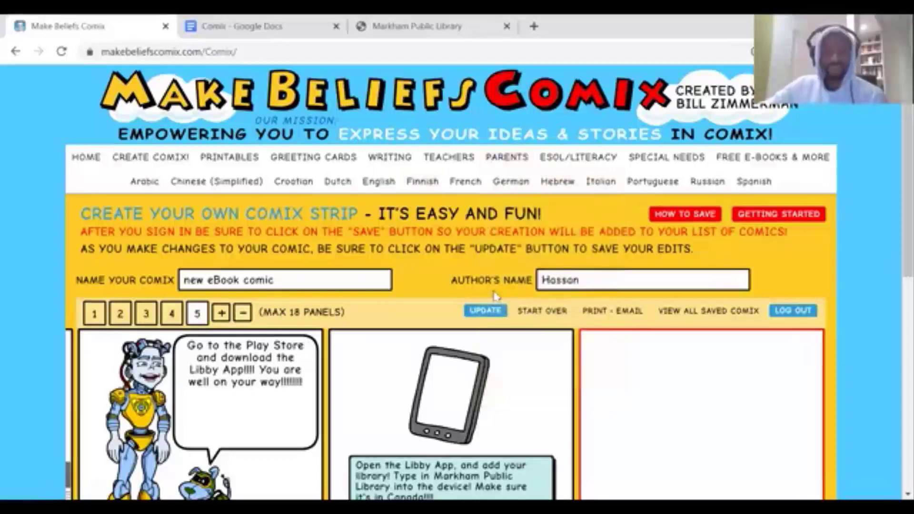
scroll(495, 295, down, 1)
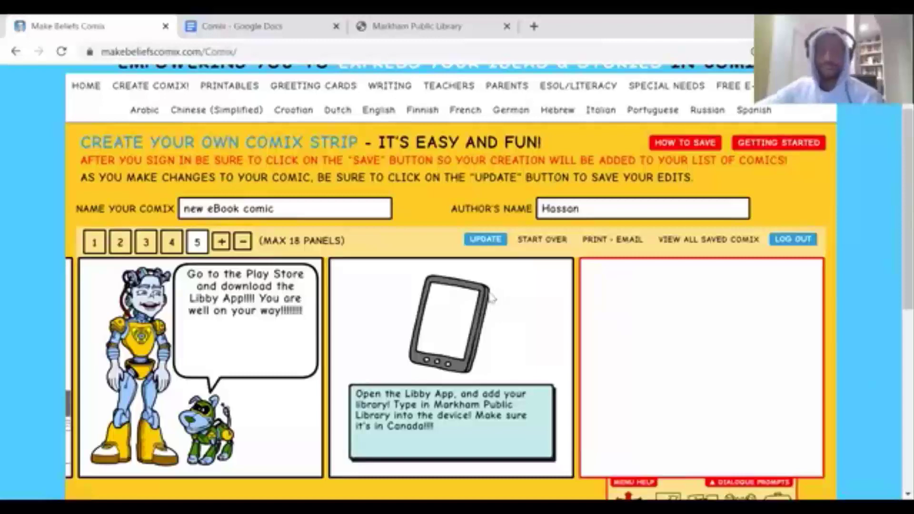
- Switch to the Comix document in Google Docs and review the planning notes on purpose, audience and required facts
click(208, 21)
scroll(327, 251, up, 5)
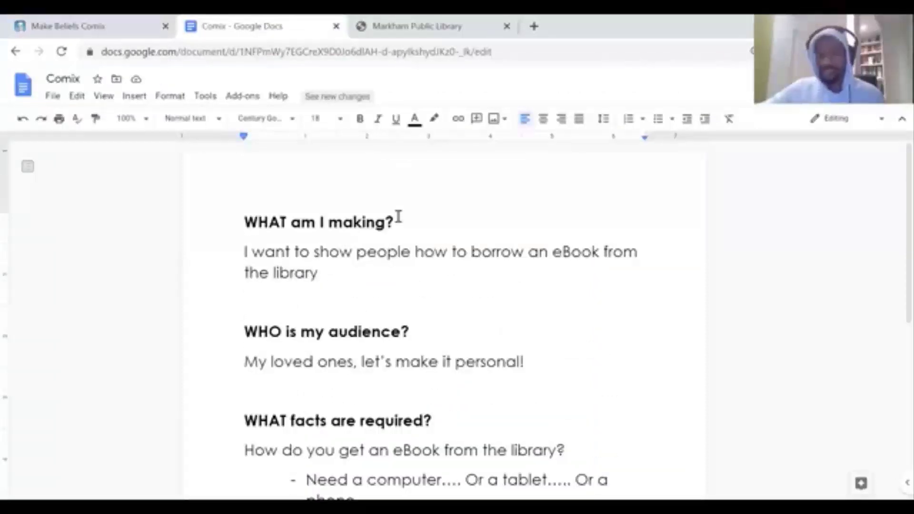
scroll(470, 252, down, 5)
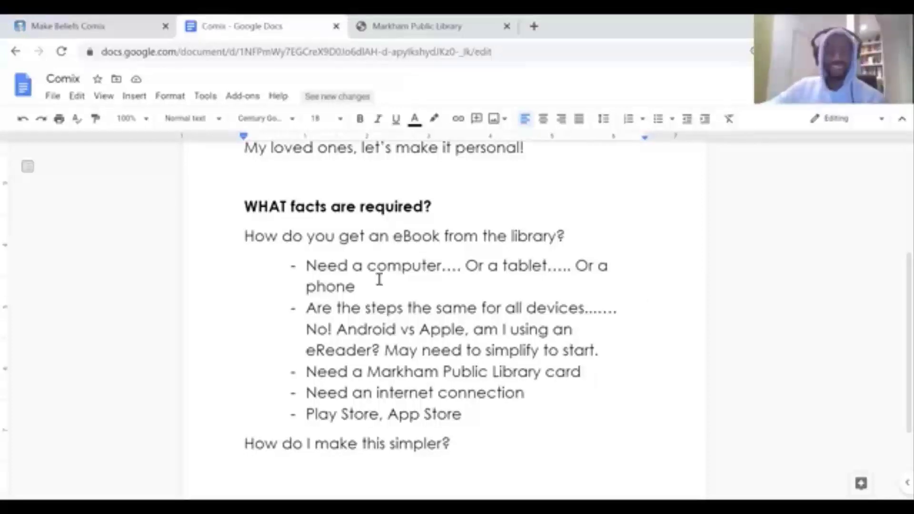
- Switch back to the Make Beliefs Comix editor and bring the comic's panels into view
click(86, 26)
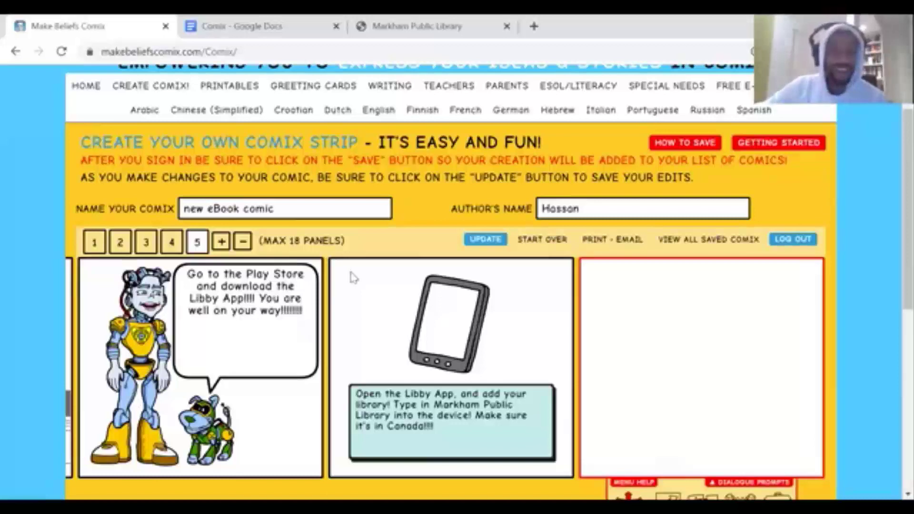
scroll(450, 264, down, 1)
scroll(450, 265, down, 1)
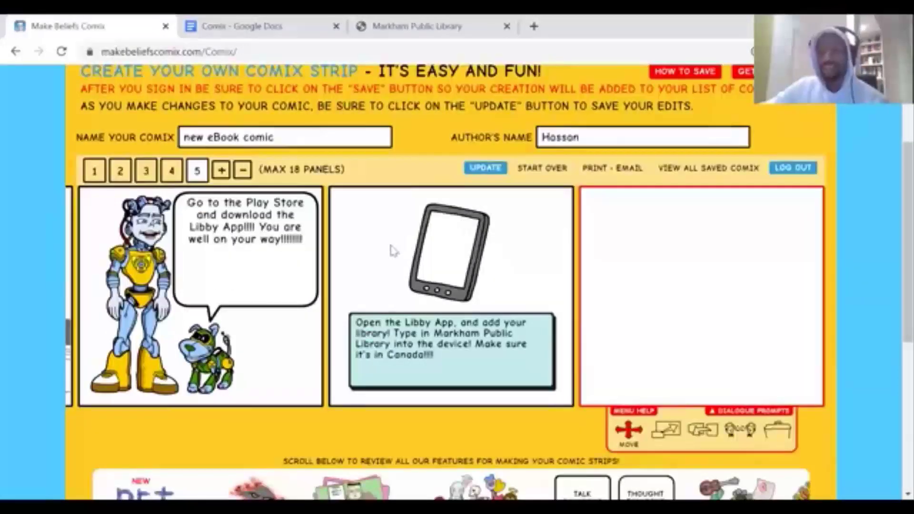